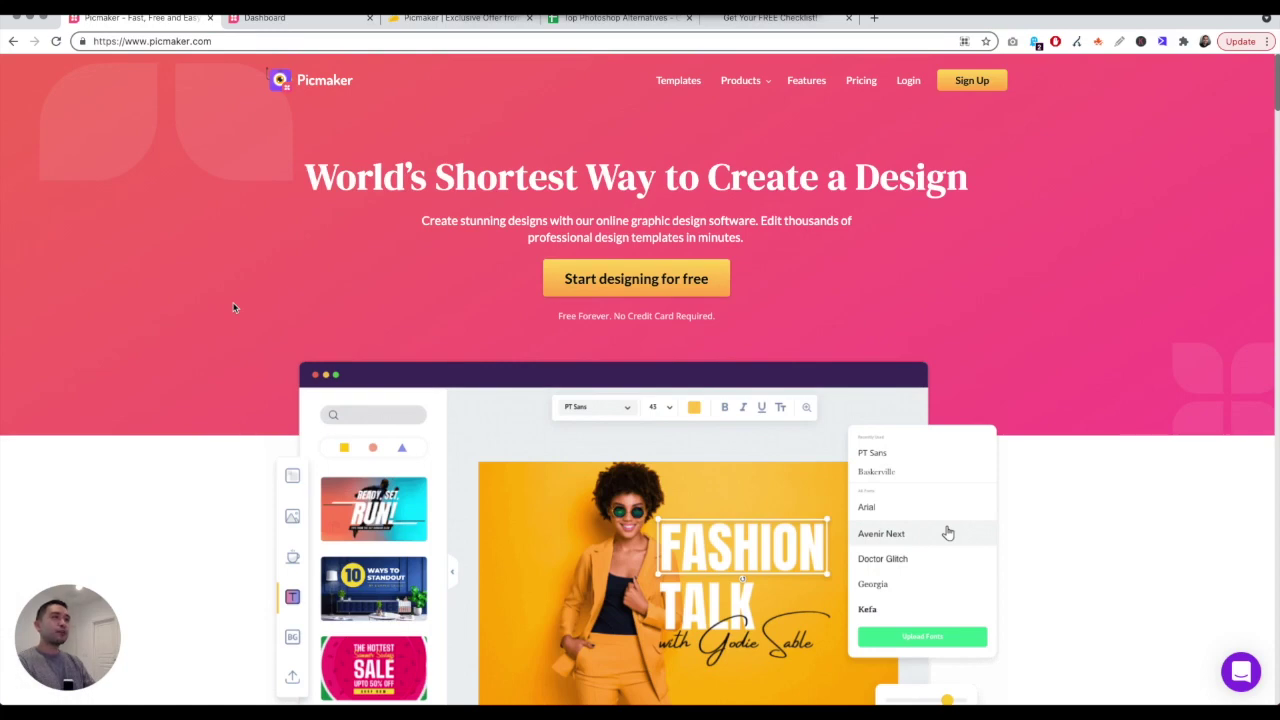
Scroll the current page, then switch to the Picmaker account Dashboard tab
scroll(233, 307, down, 10)
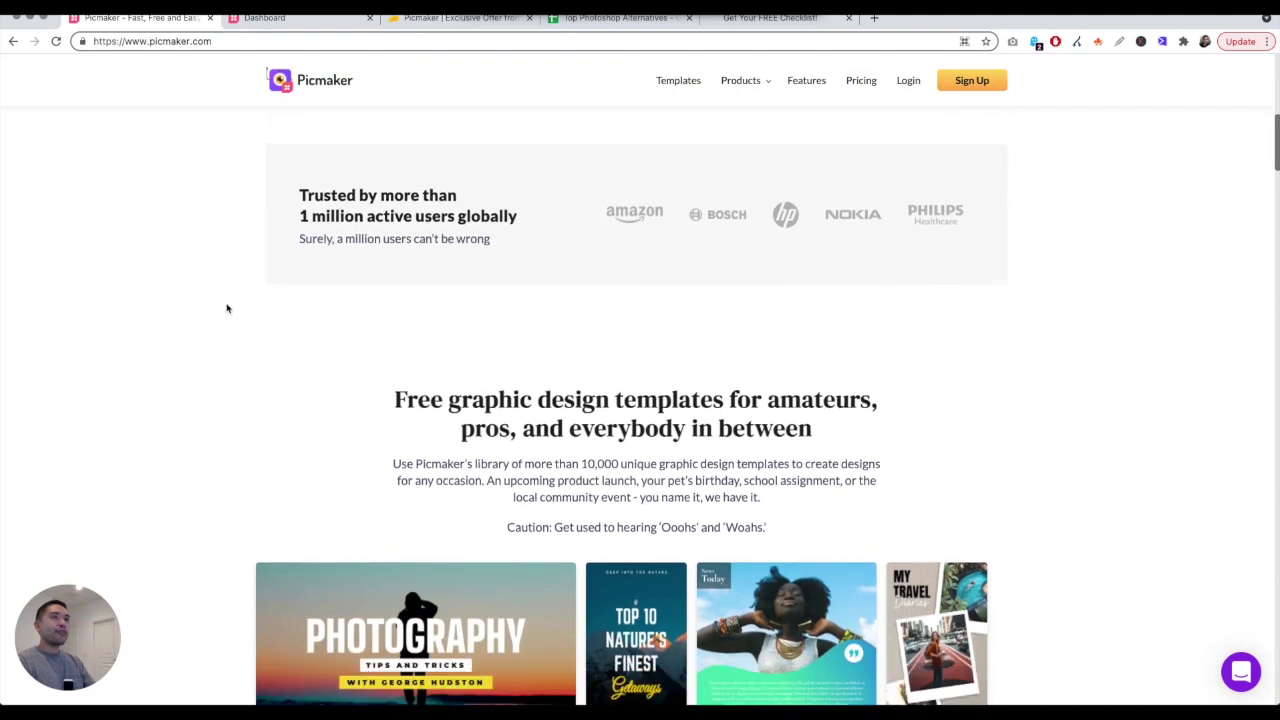
scroll(227, 309, down, 5)
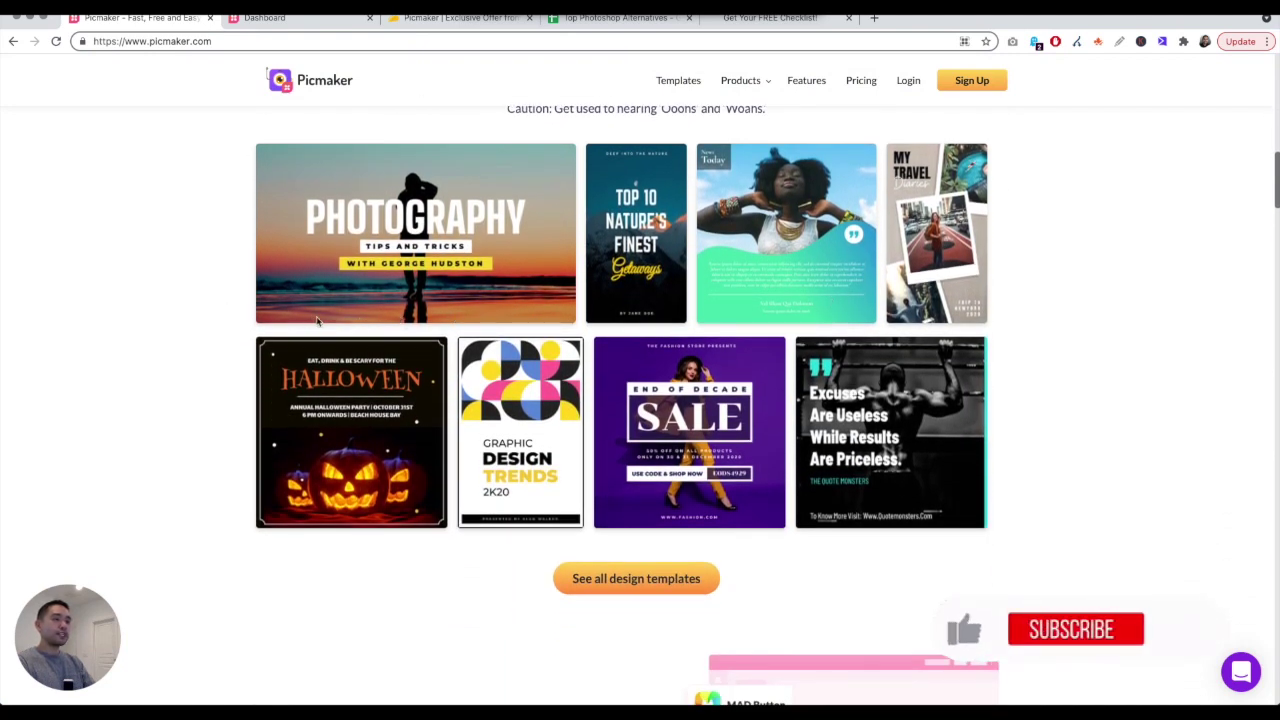
scroll(240, 325, down, 6)
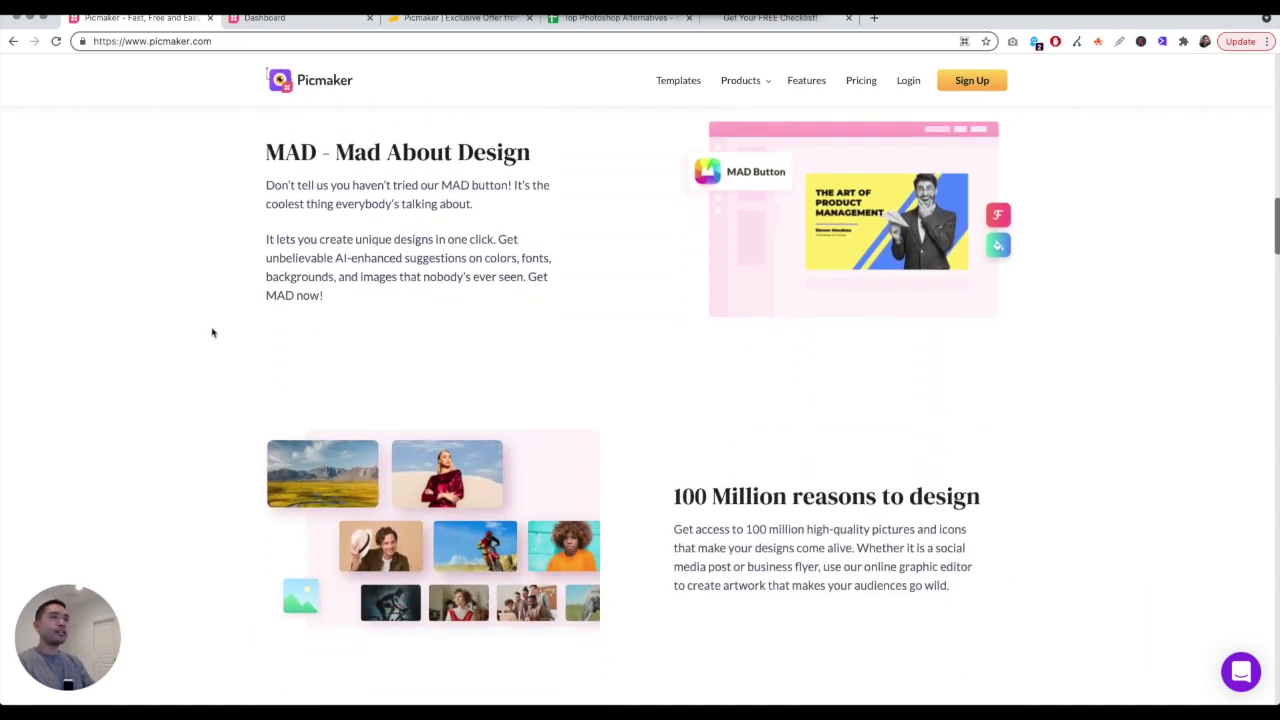
scroll(223, 332, down, 10)
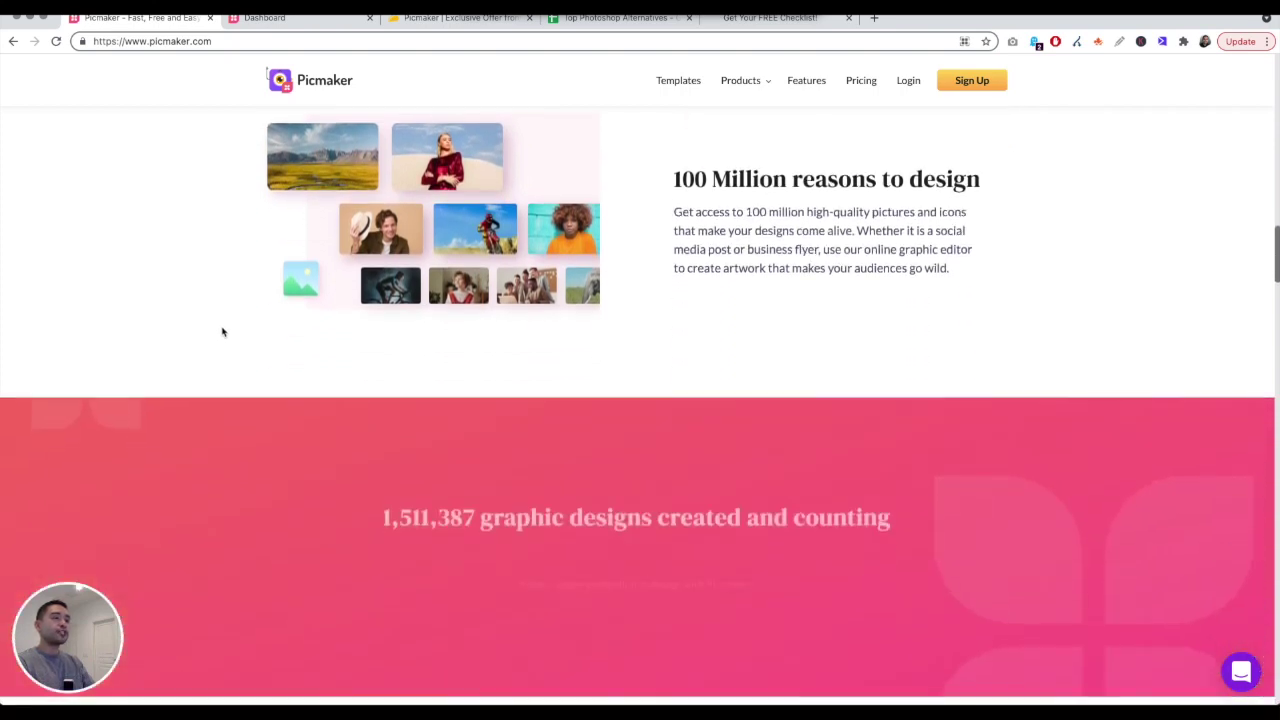
scroll(239, 330, down, 20)
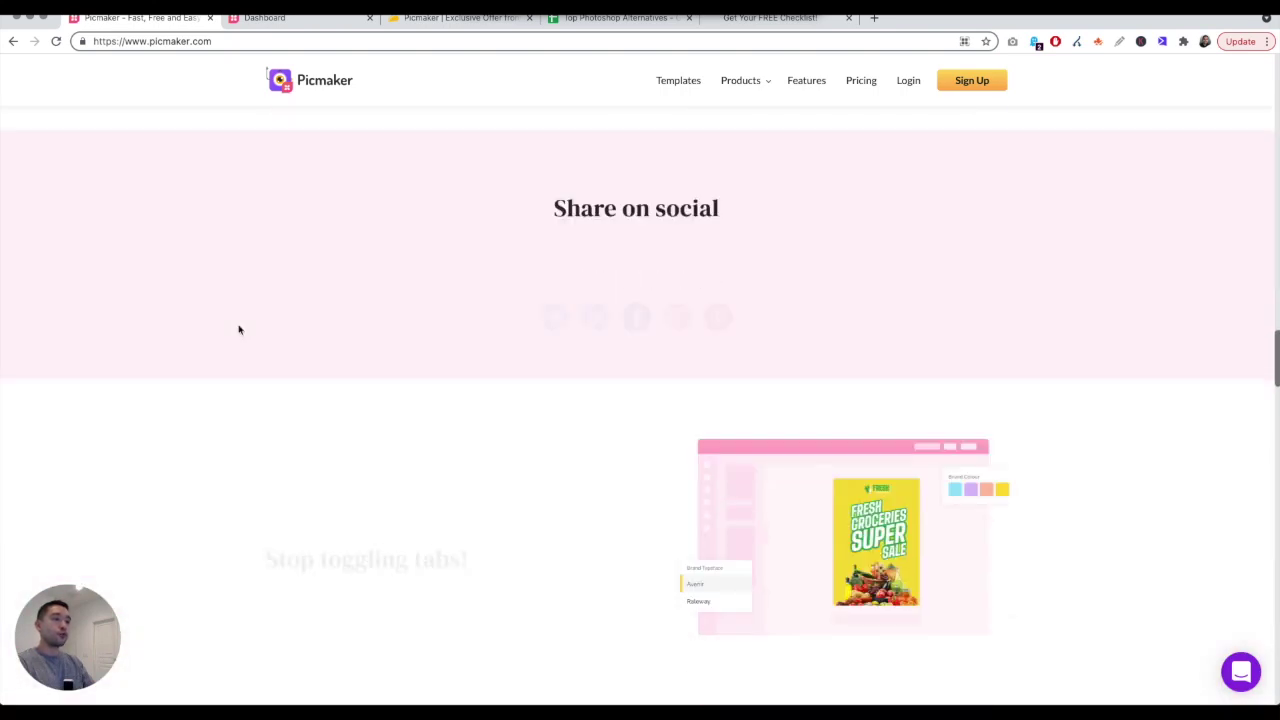
scroll(239, 330, up, 20)
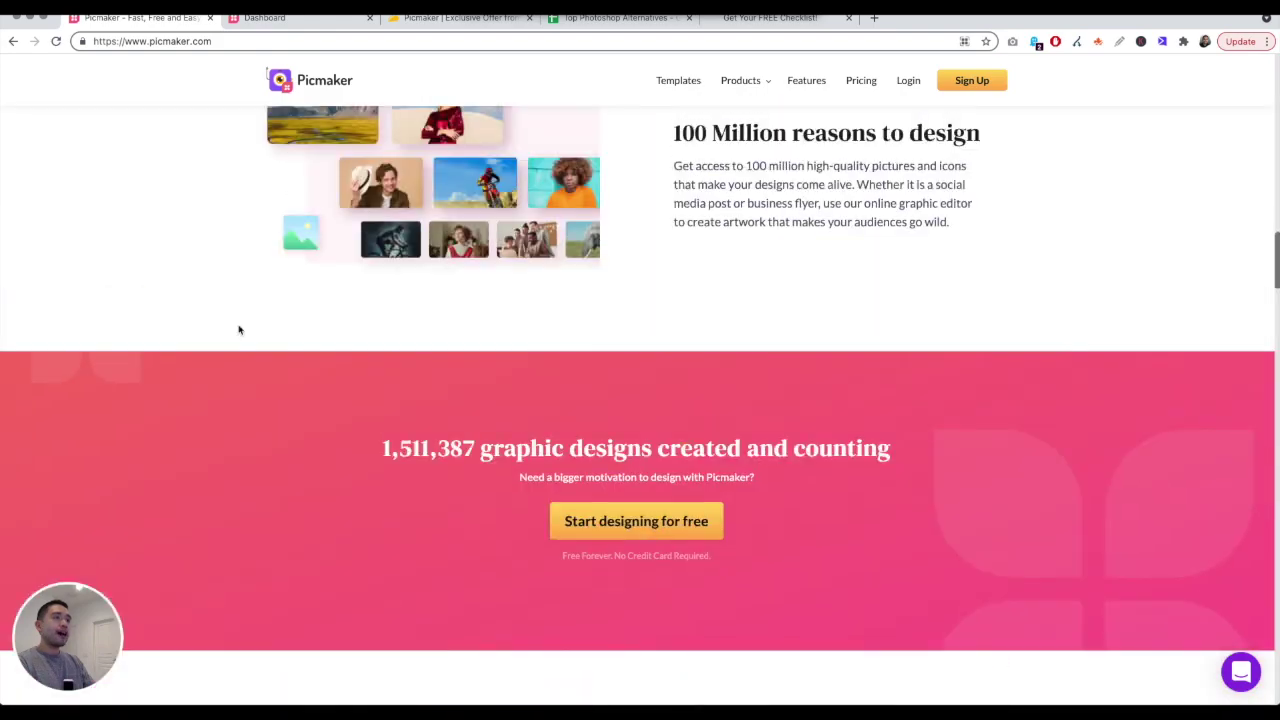
scroll(239, 330, up, 5)
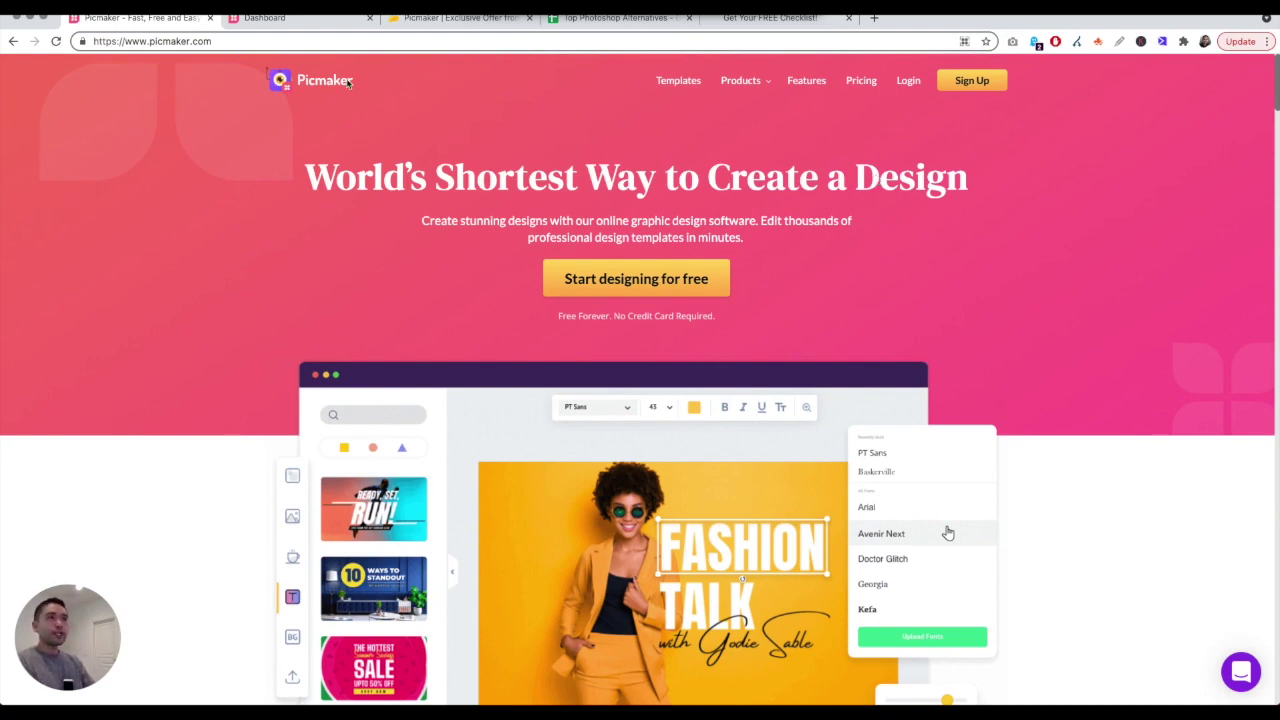
click(286, 18)
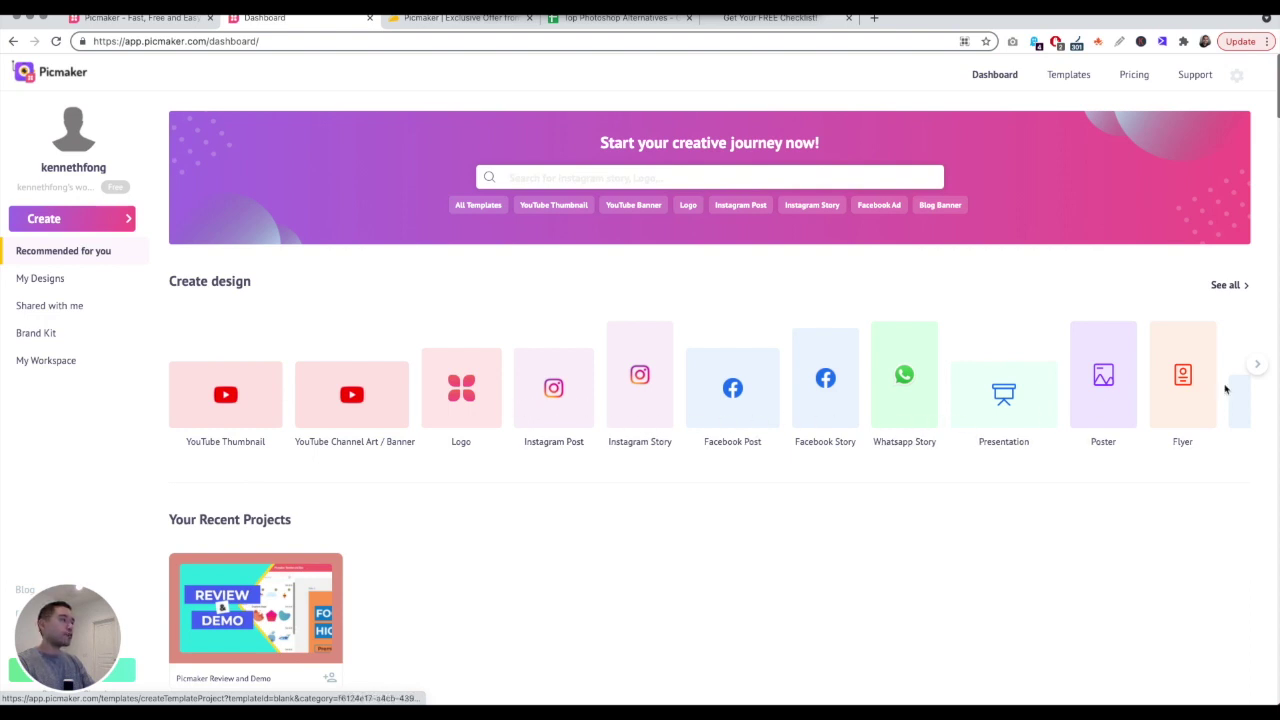
Advance the Create design carousel four pages to reach Email Banner through Report
click(1257, 369)
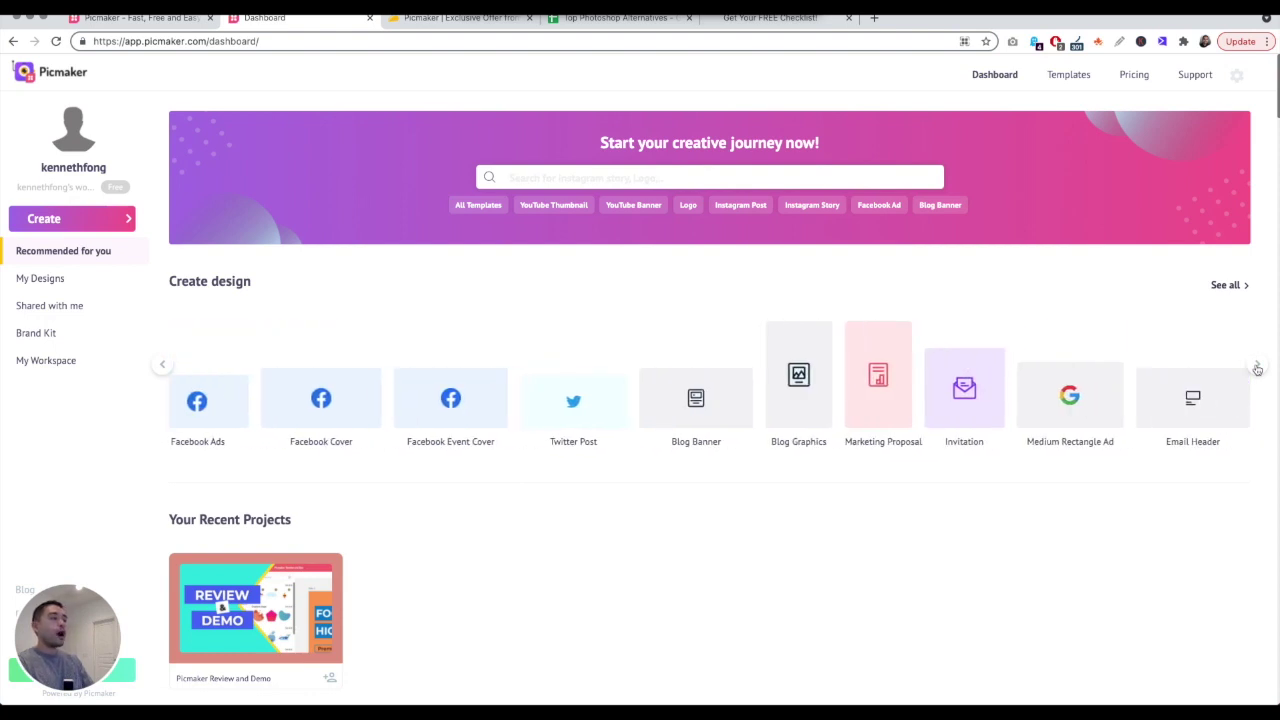
click(1257, 369)
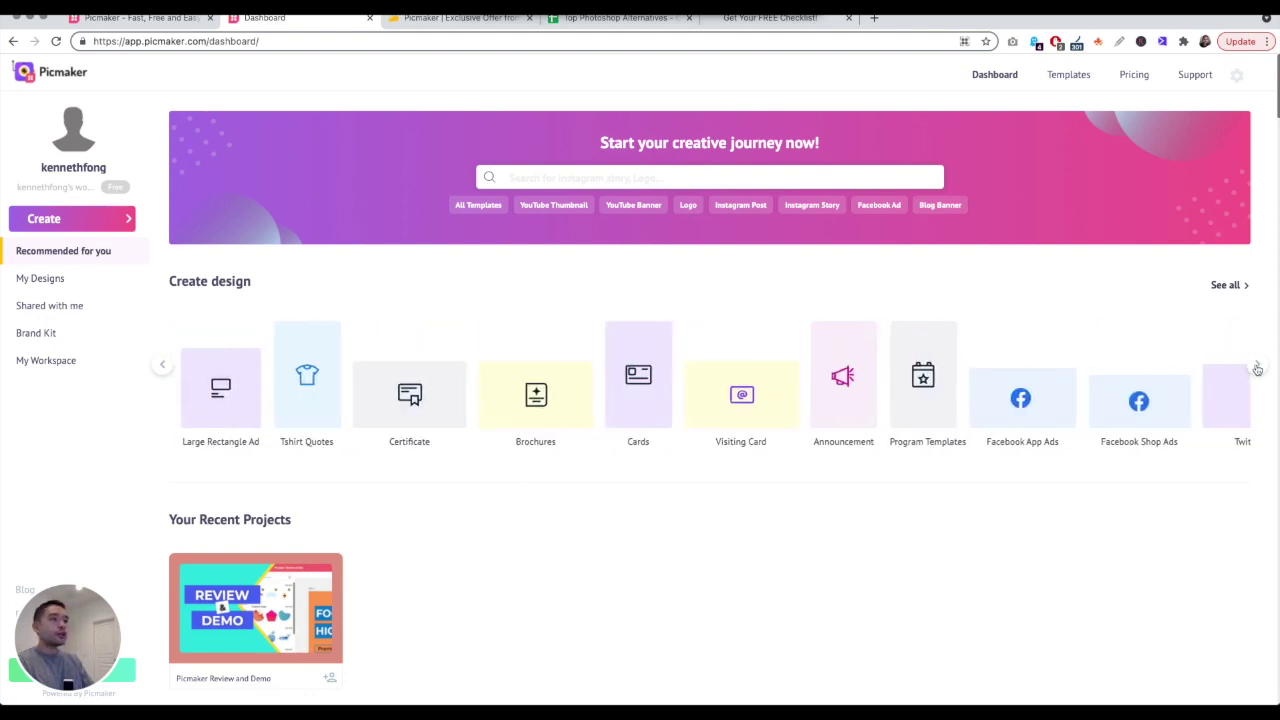
click(1257, 369)
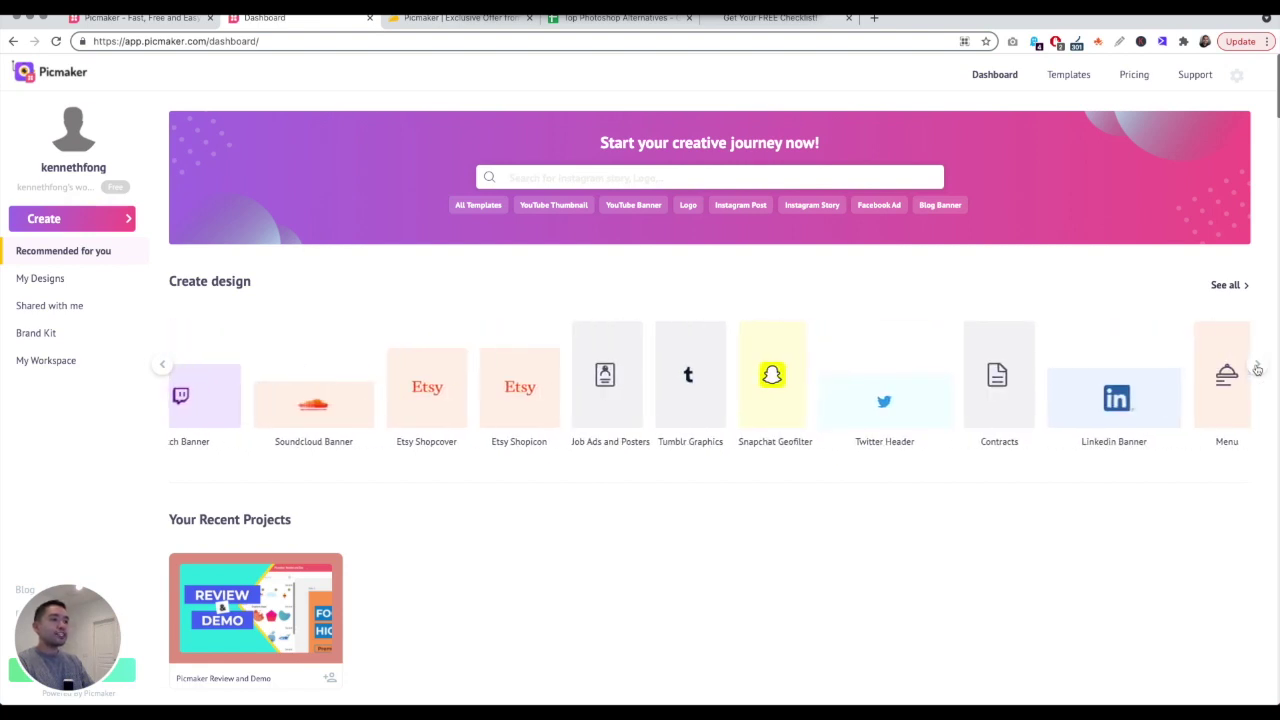
click(1257, 369)
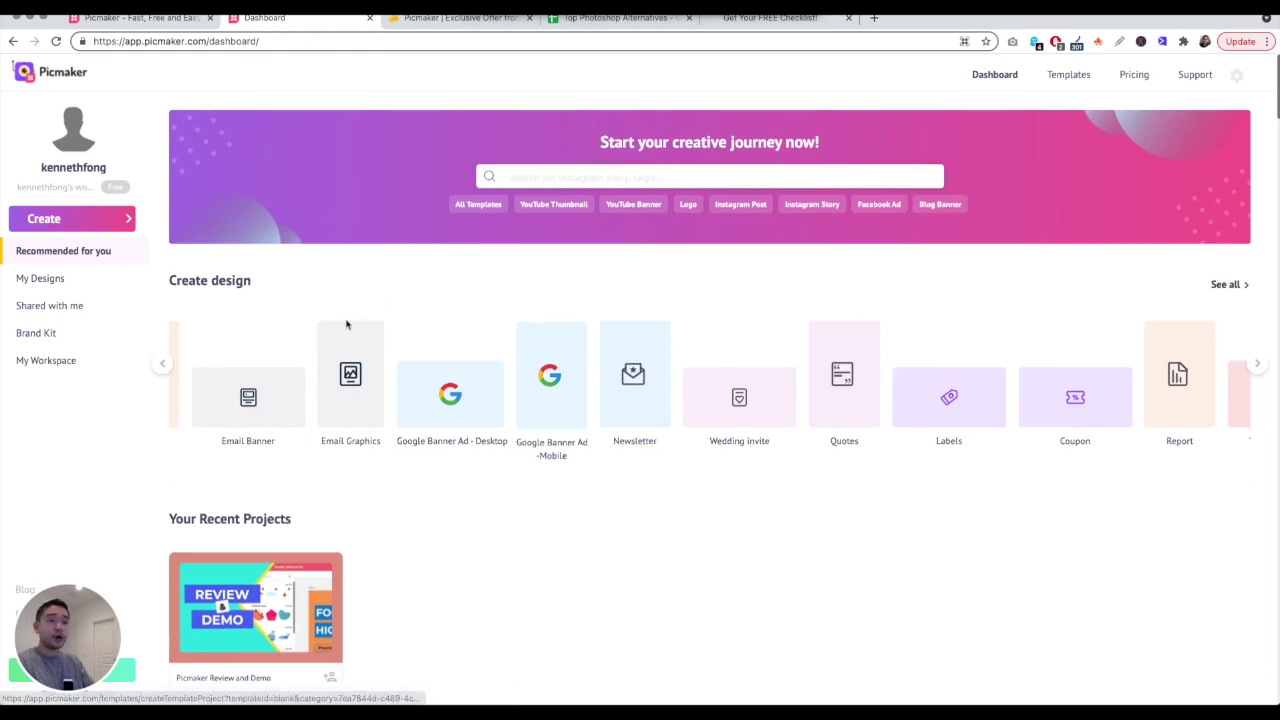
scroll(345, 325, down, 3)
scroll(316, 297, down, 2)
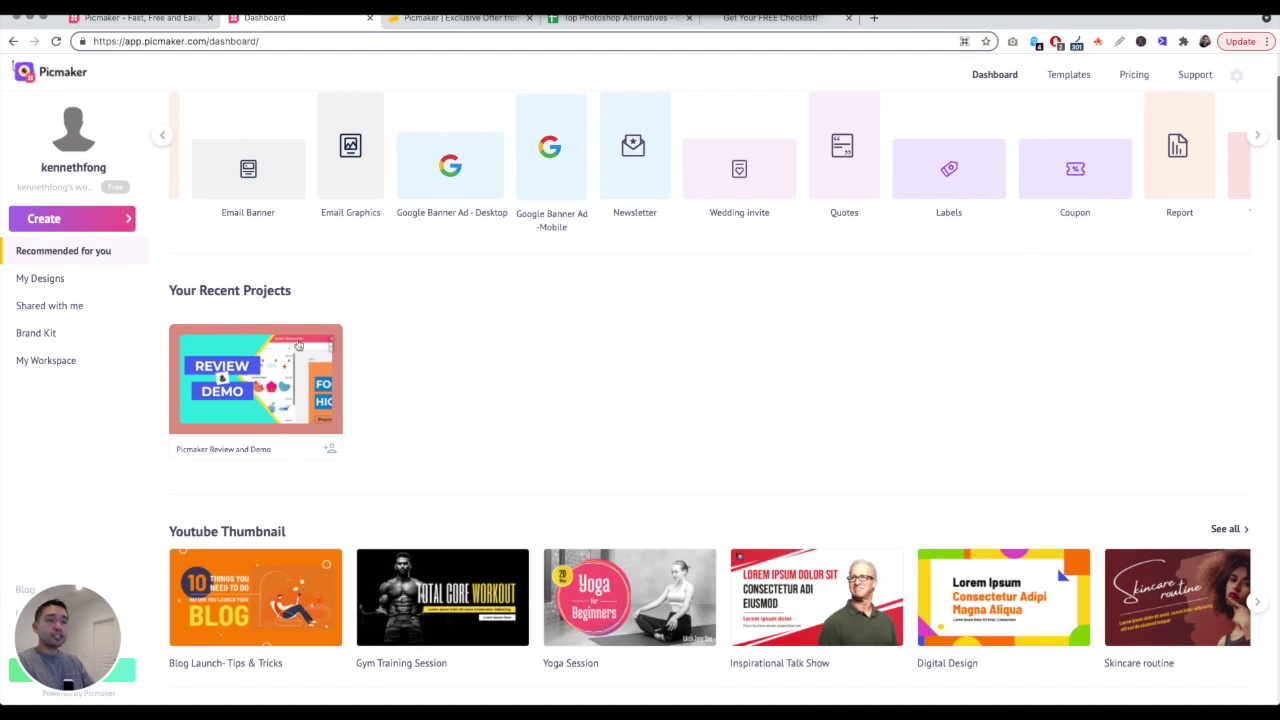
scroll(298, 344, down, 3)
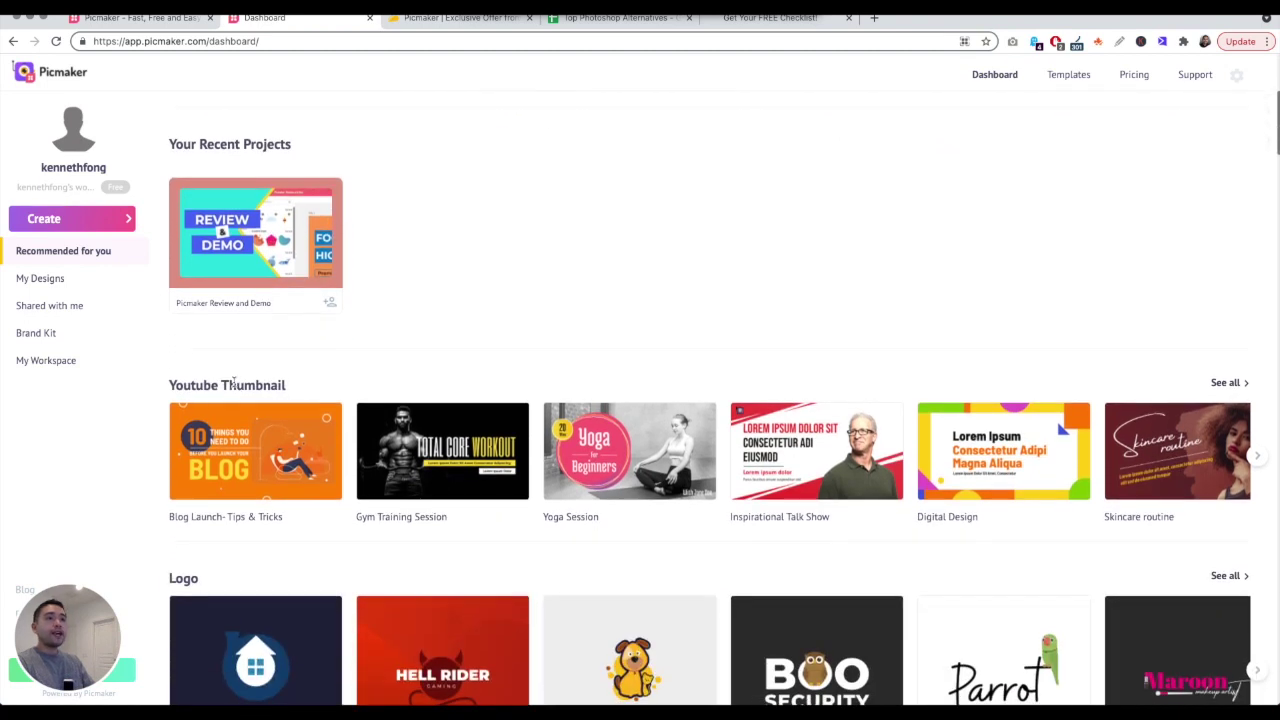
scroll(233, 381, down, 3)
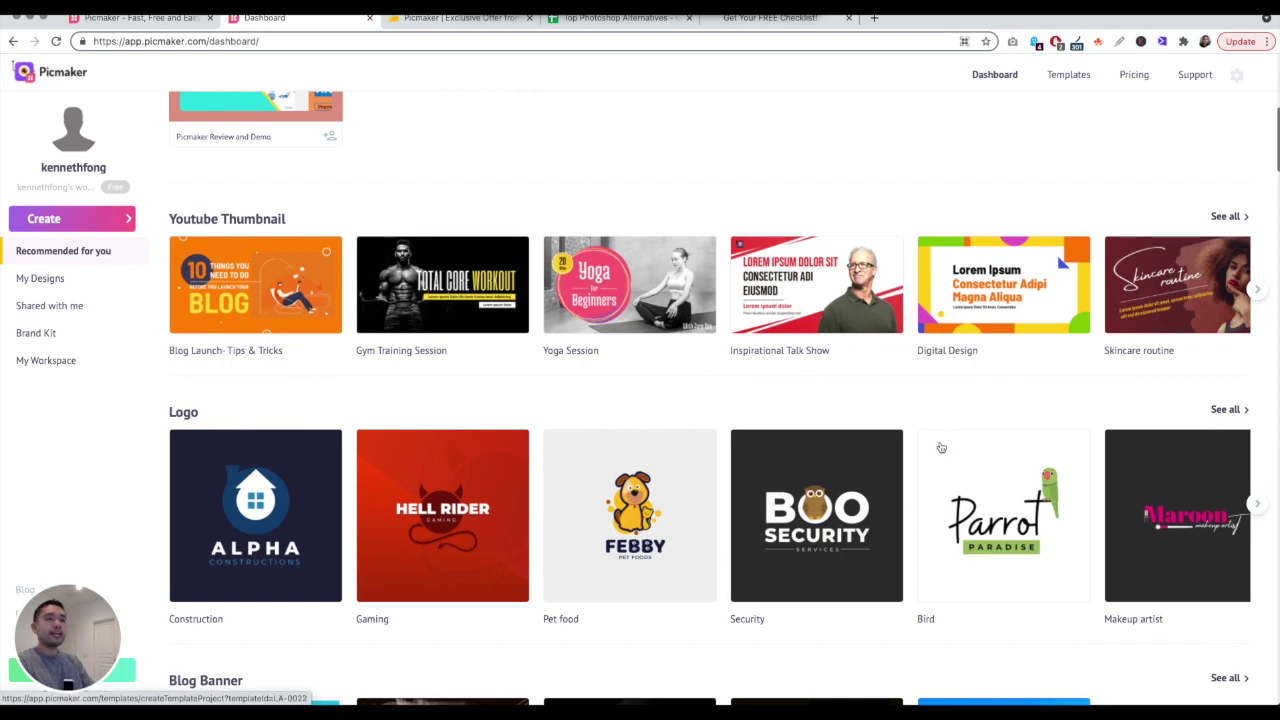
scroll(296, 228, down, 6)
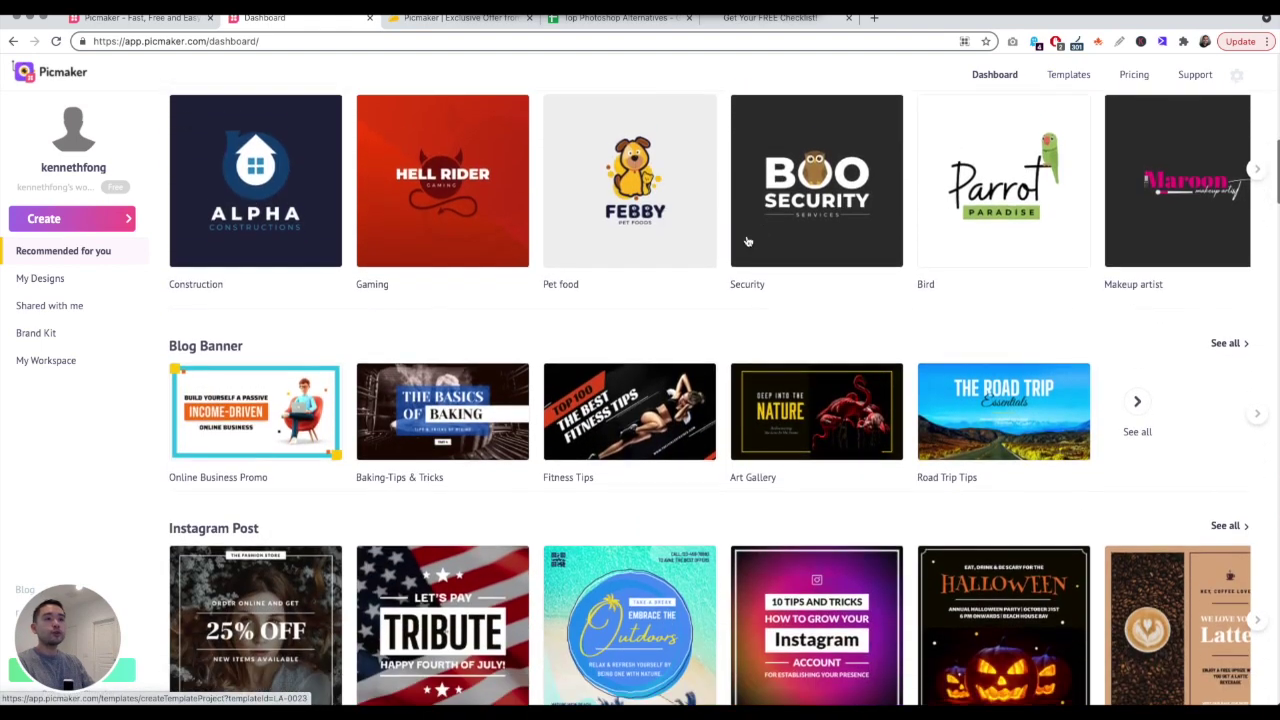
scroll(203, 345, down, 11)
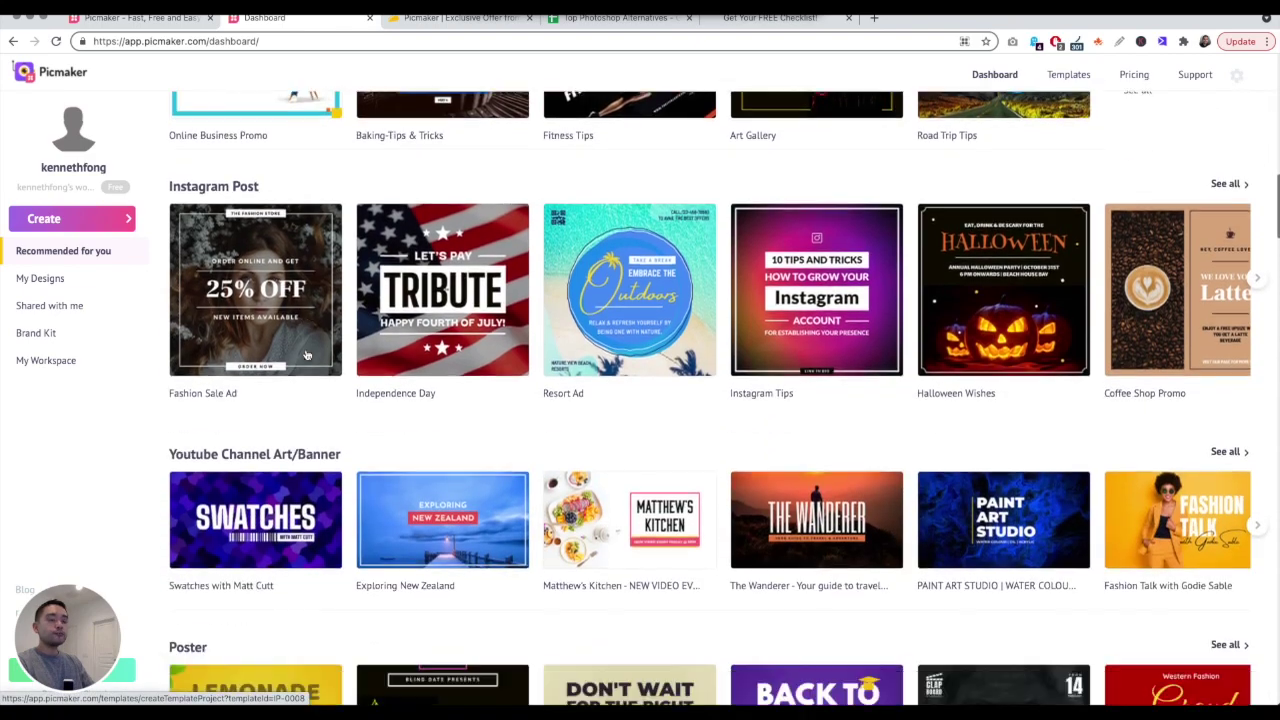
scroll(310, 350, down, 10)
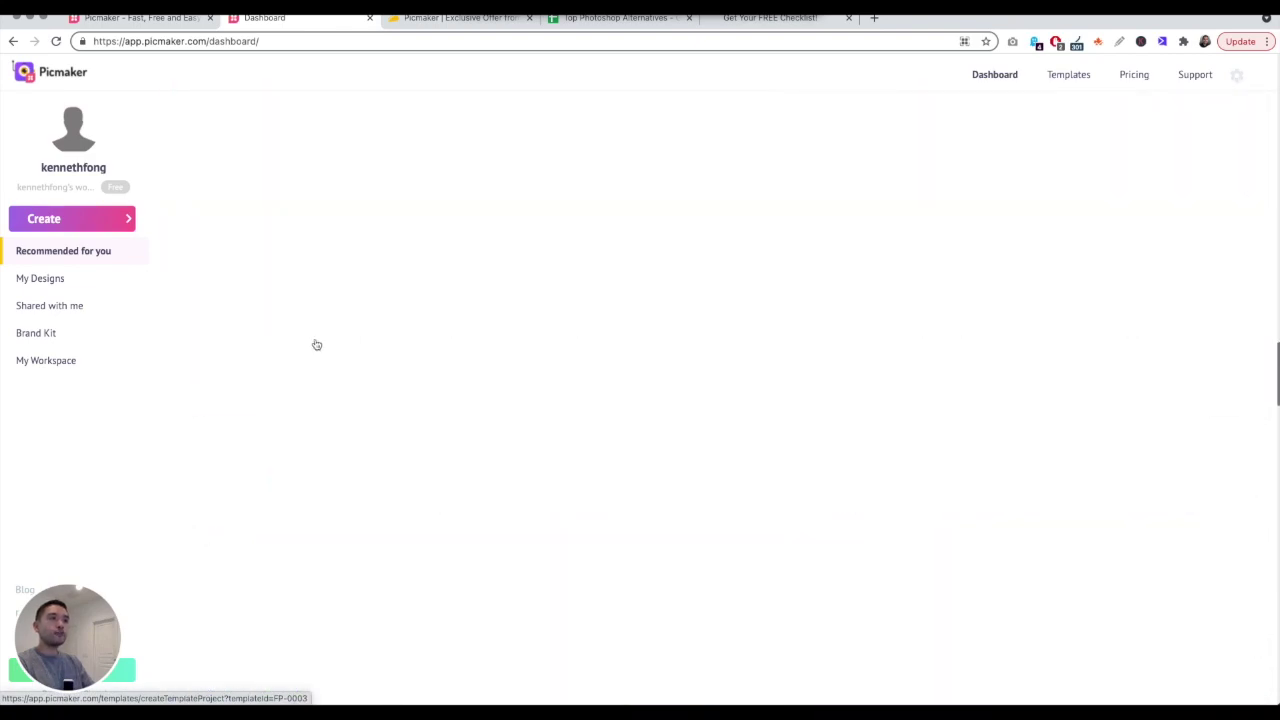
scroll(316, 345, up, 20)
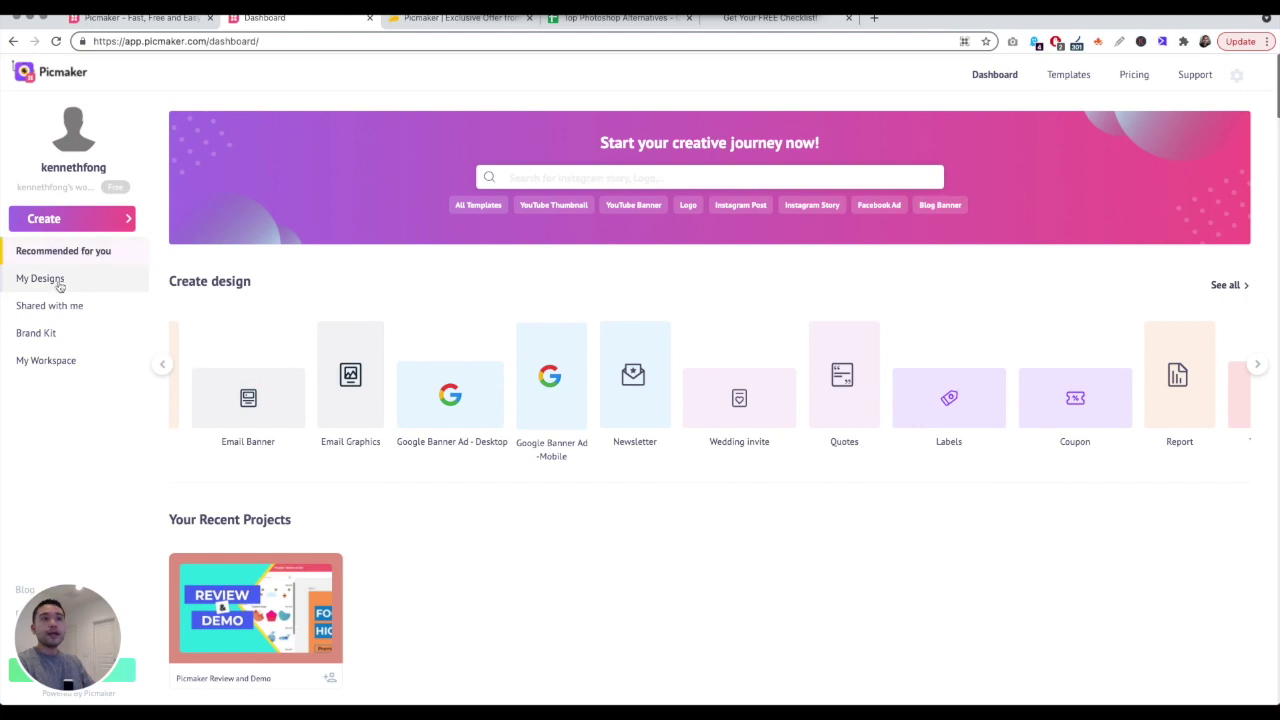
click(108, 258)
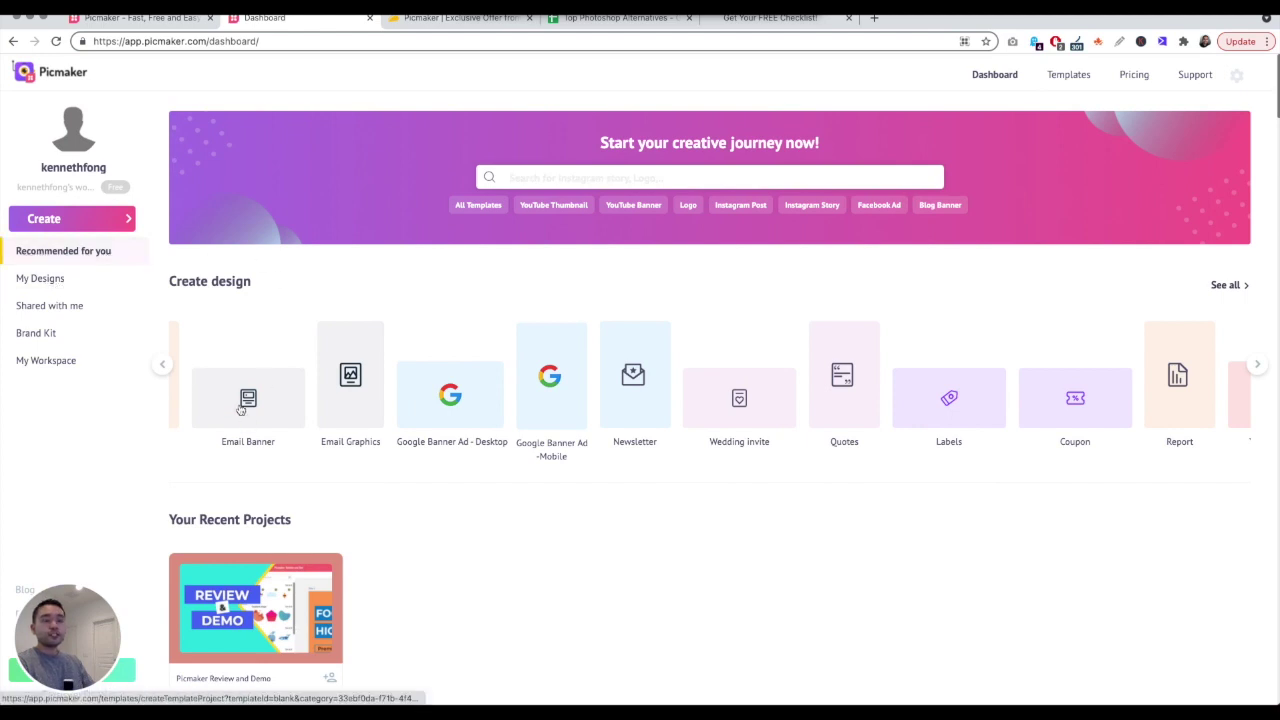
Visit My Designs and the empty Shared with me page, then go to Brand Kit
click(44, 282)
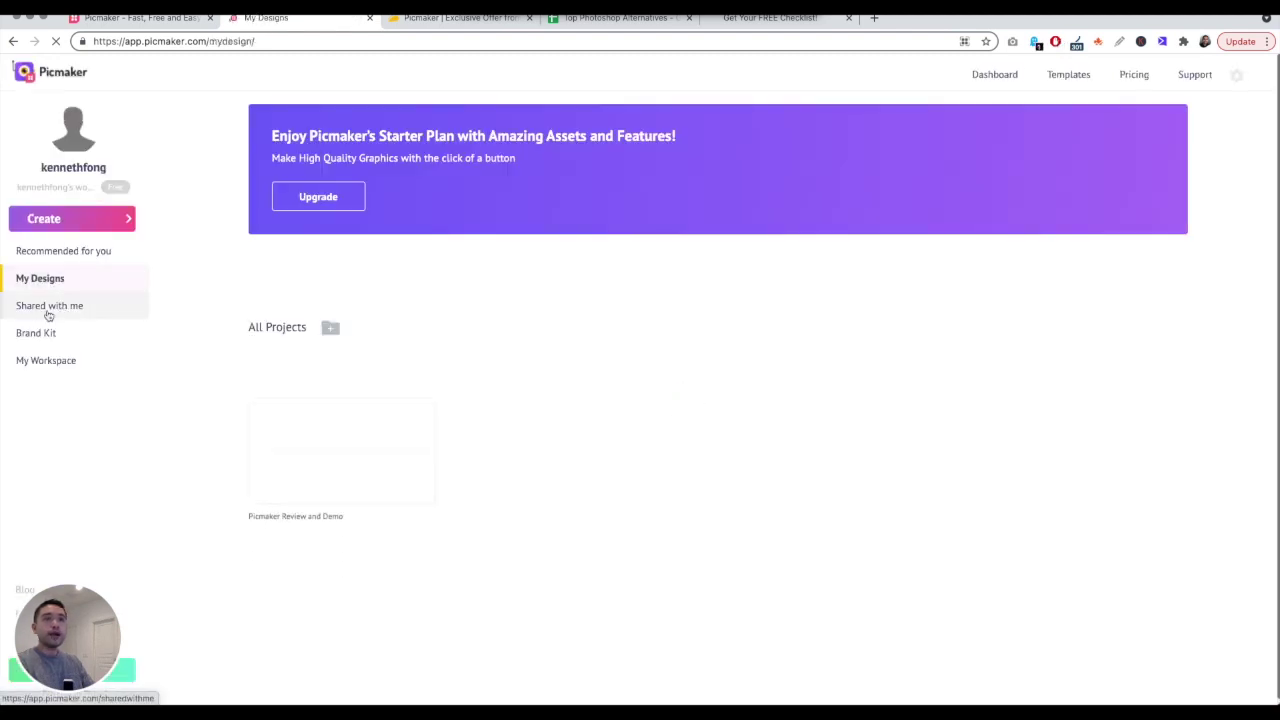
click(73, 309)
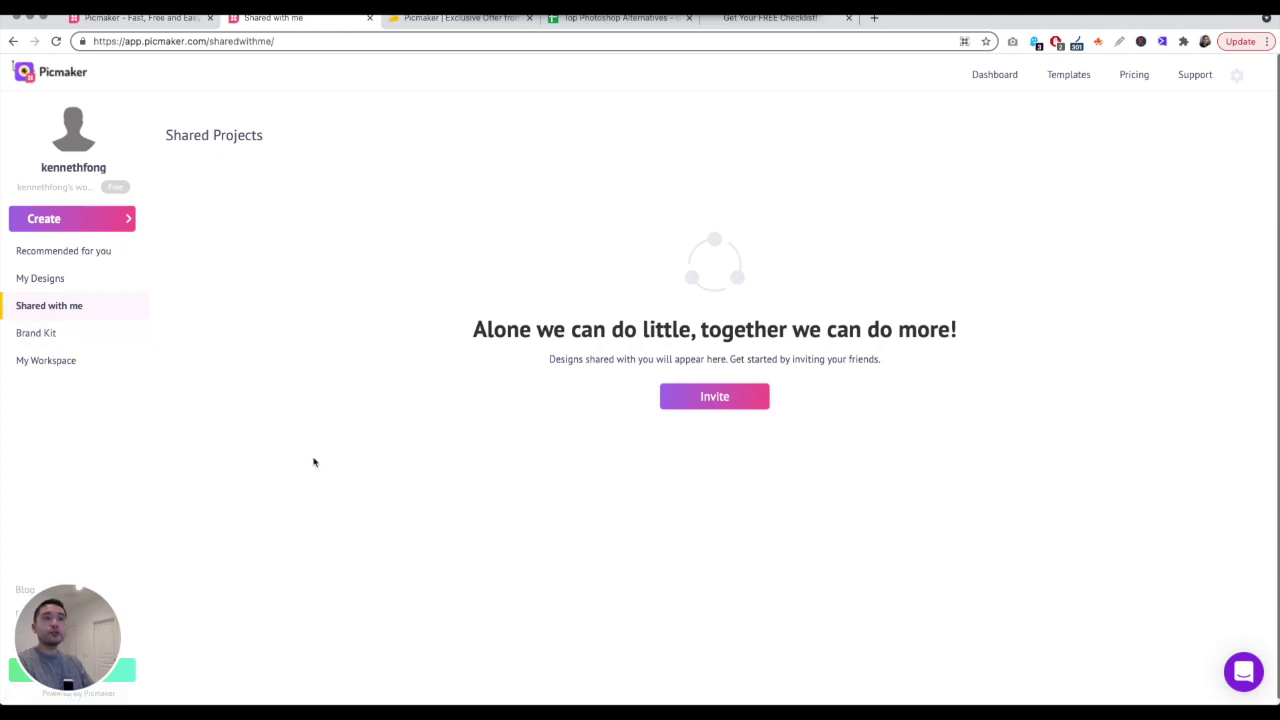
click(44, 343)
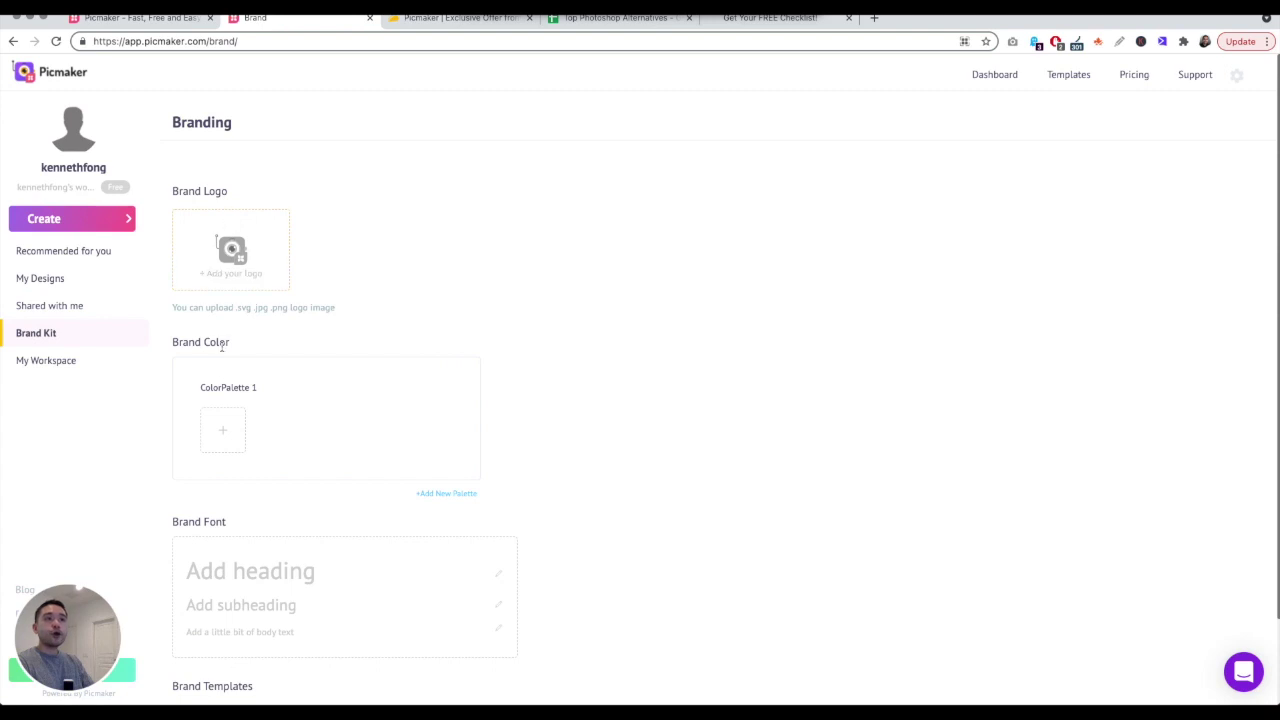
Scroll the Brand Kit, open My Workspace, check the gear account menu, then bring up Create formats
scroll(205, 401, down, 2)
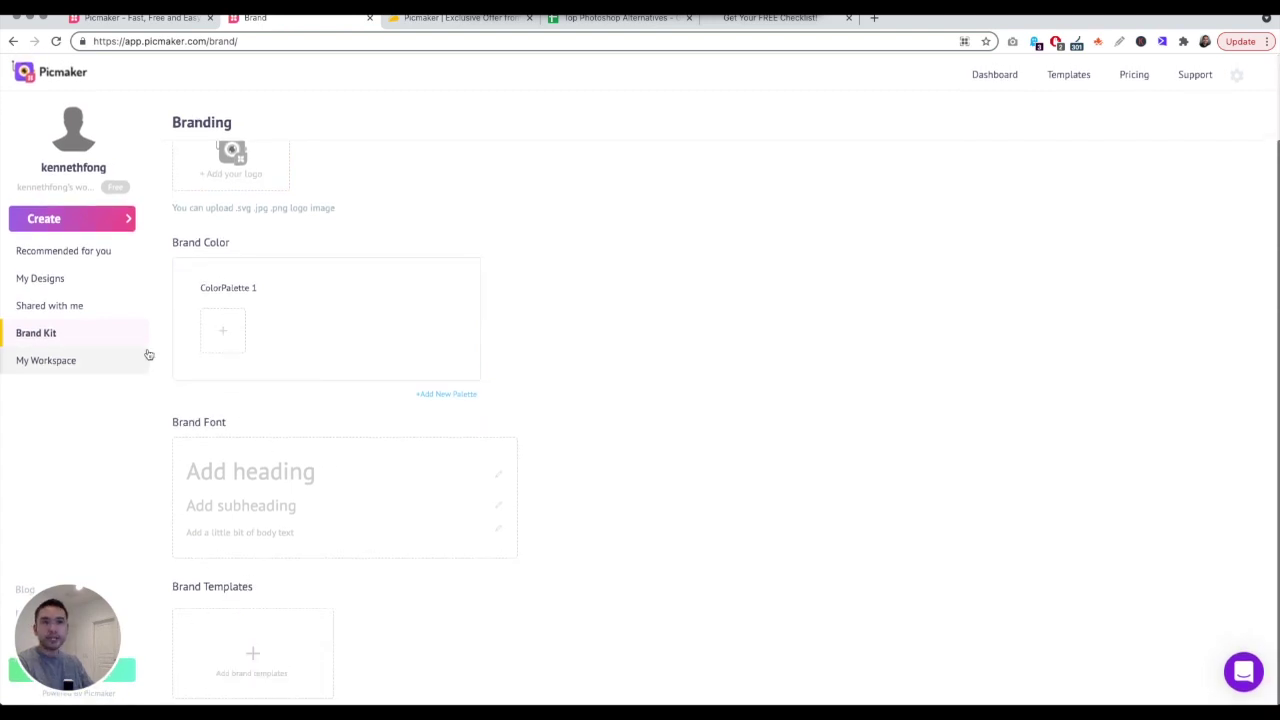
click(104, 369)
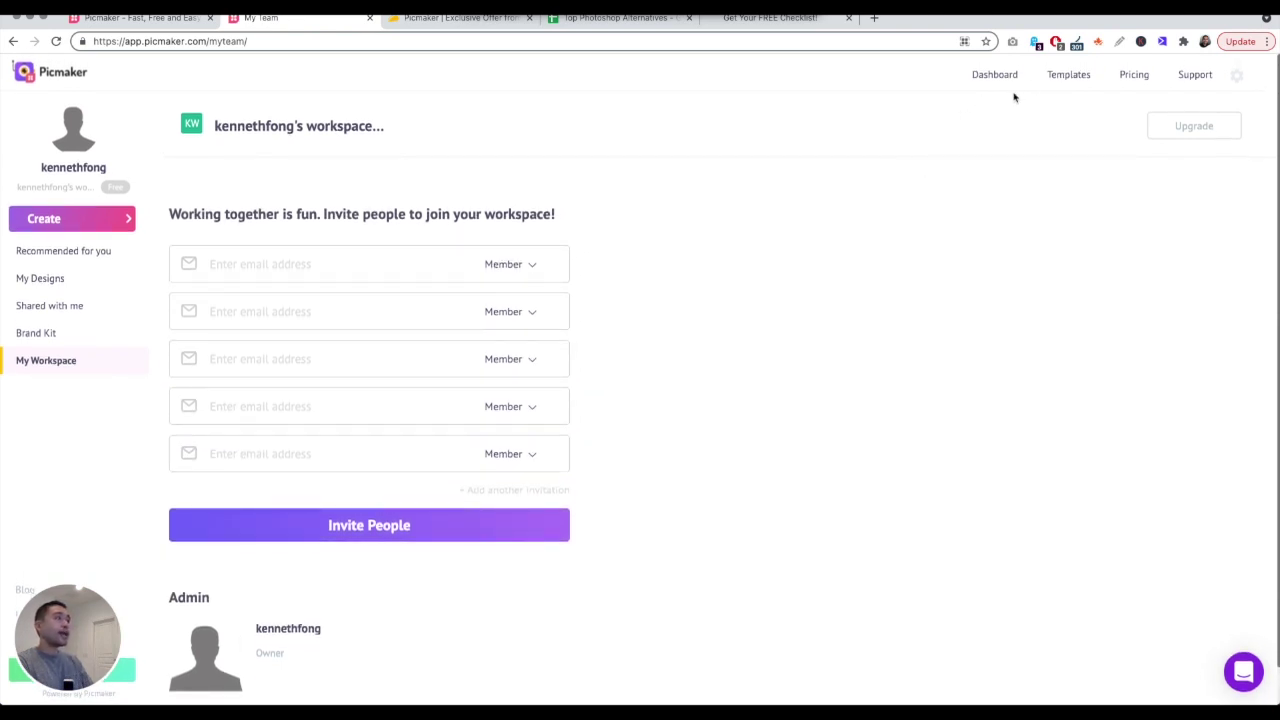
click(1240, 80)
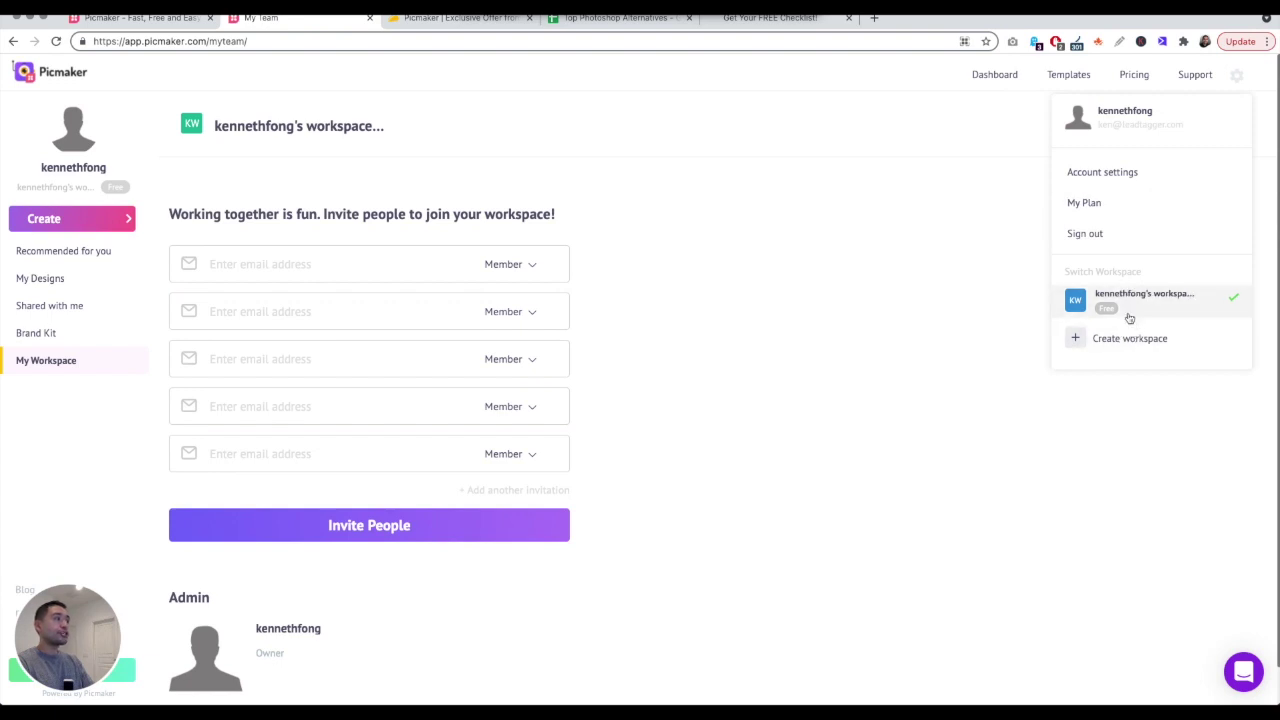
click(870, 213)
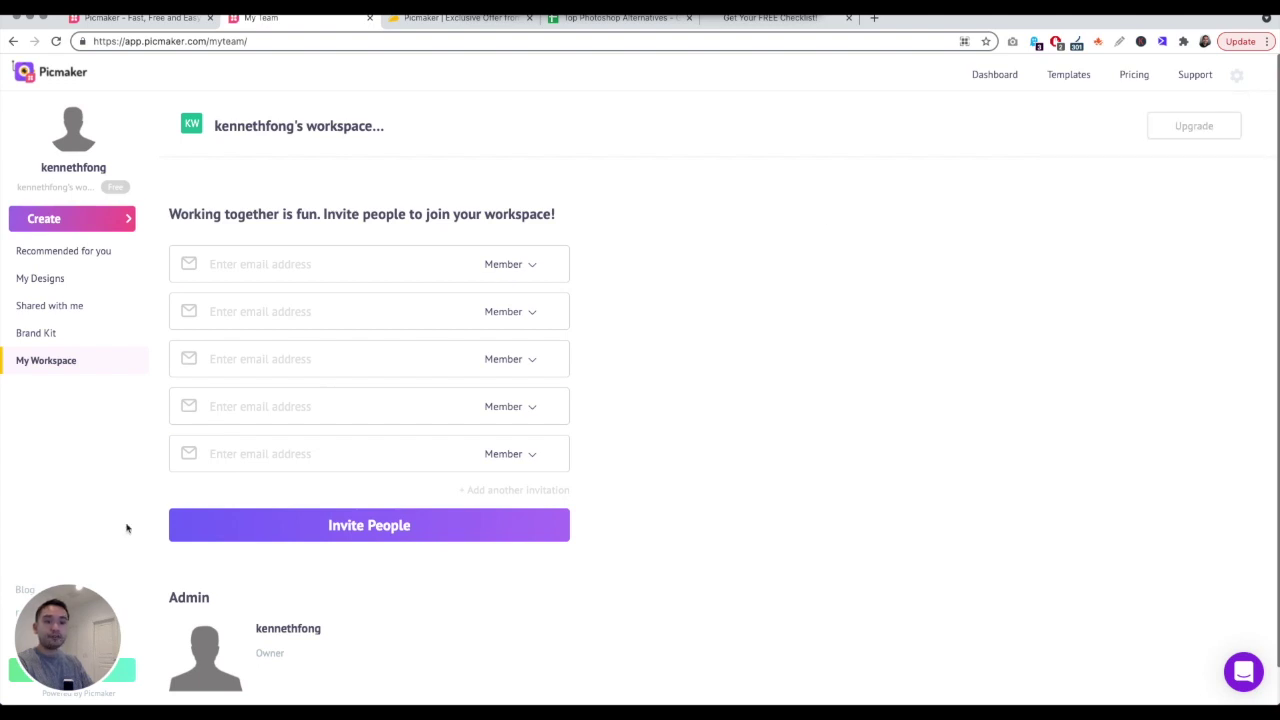
mouse_move(54, 622)
mouse_down()
mouse_move(284, 619)
mouse_move(130, 599)
mouse_move(58, 605)
mouse_up()
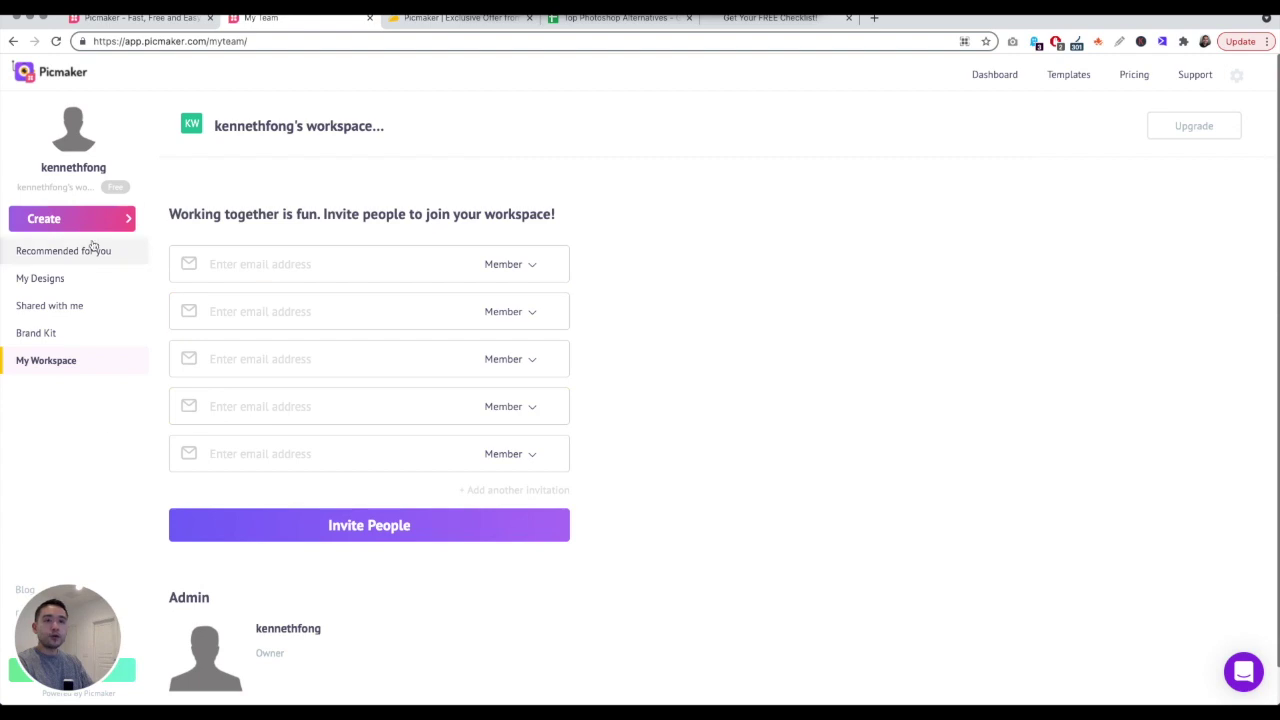
click(58, 220)
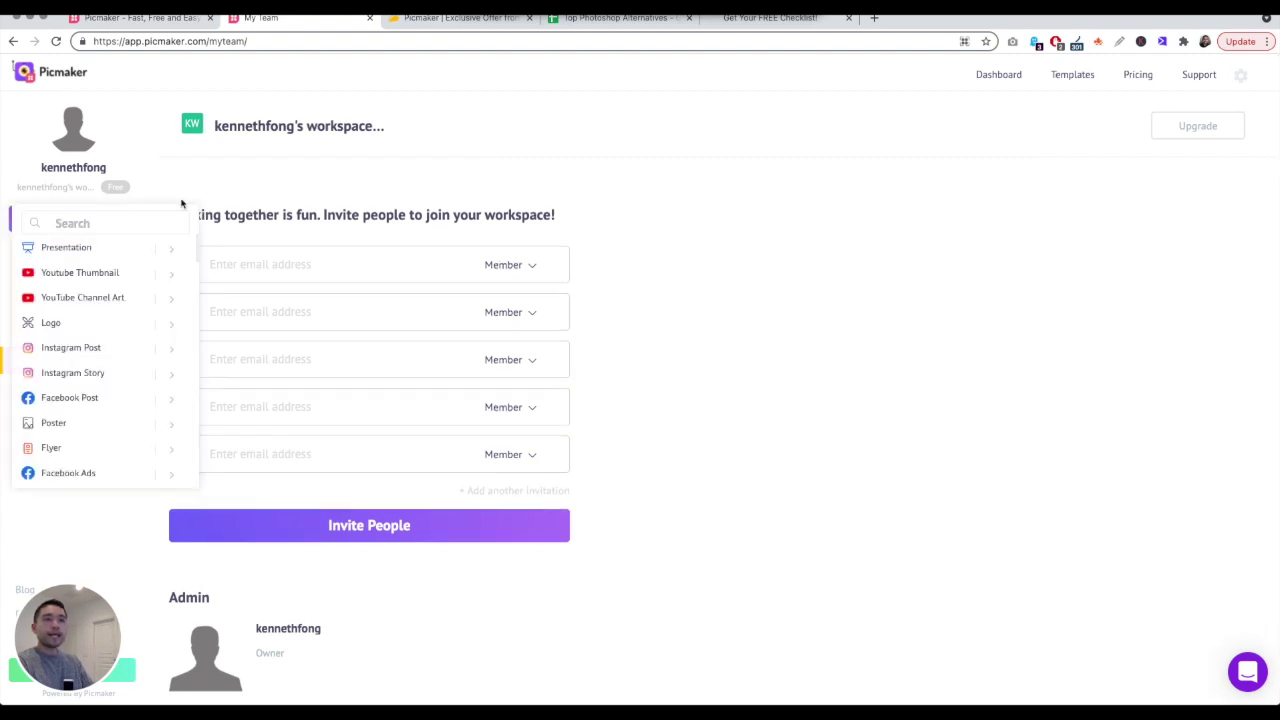
Dismiss the Create list and show the Recommended for you page at its Youtube Thumbnail row
mouse_move(71, 217)
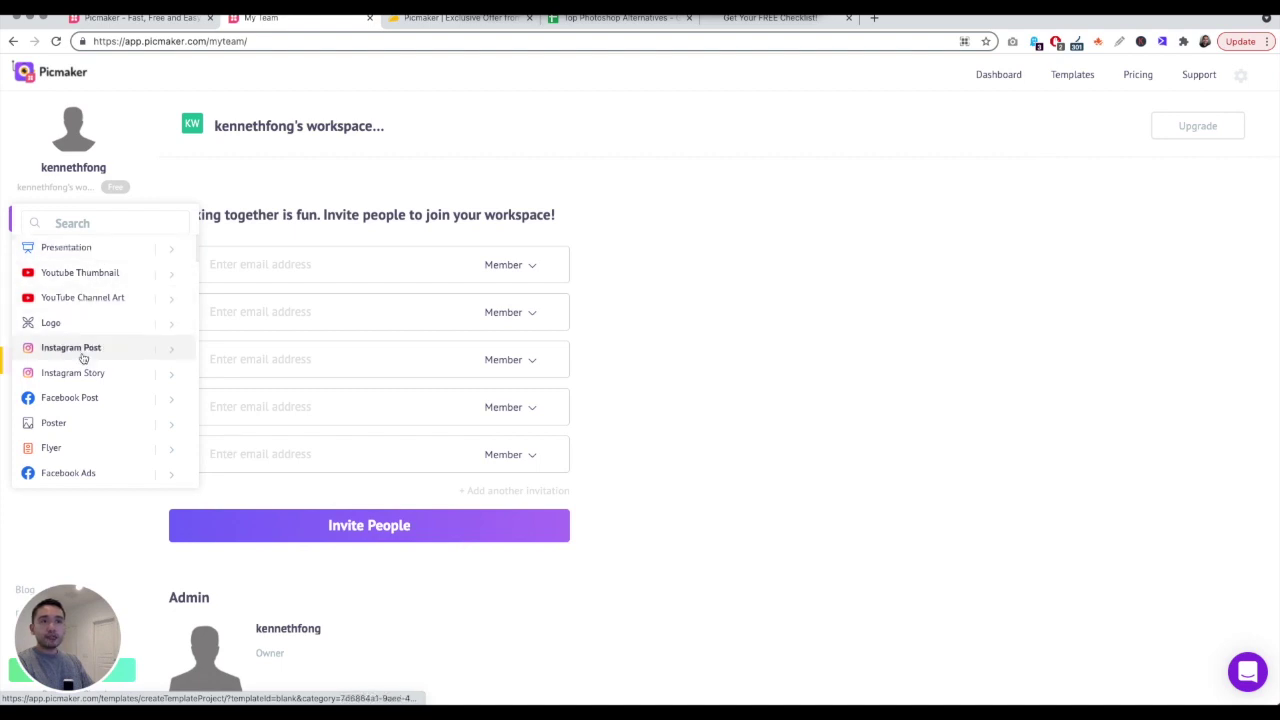
scroll(83, 360, down, 3)
scroll(83, 360, down, 10)
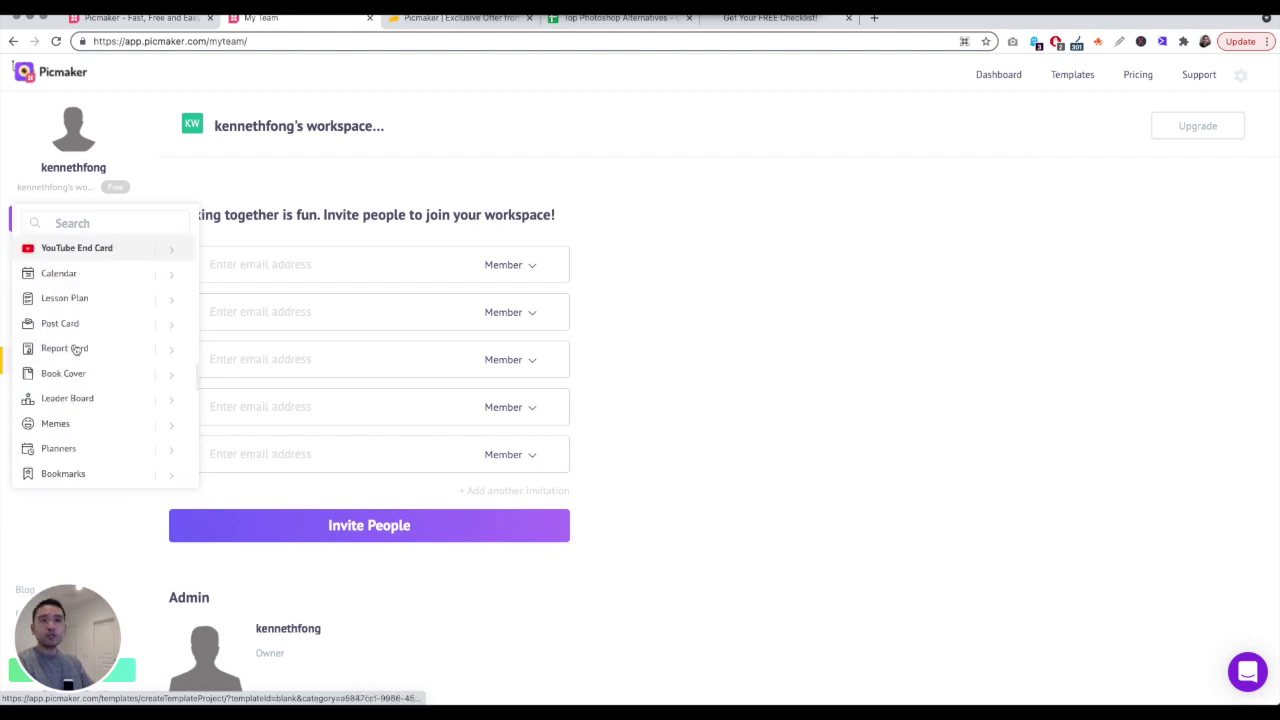
scroll(73, 349, down, 5)
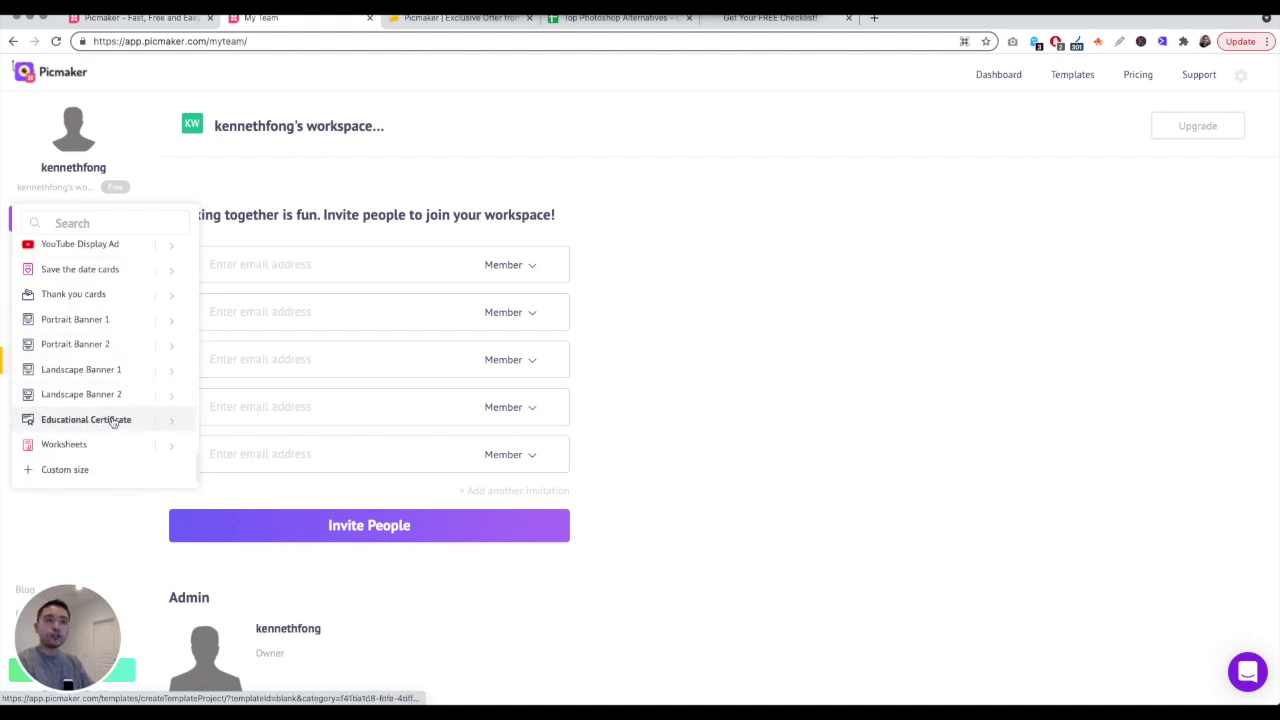
click(342, 171)
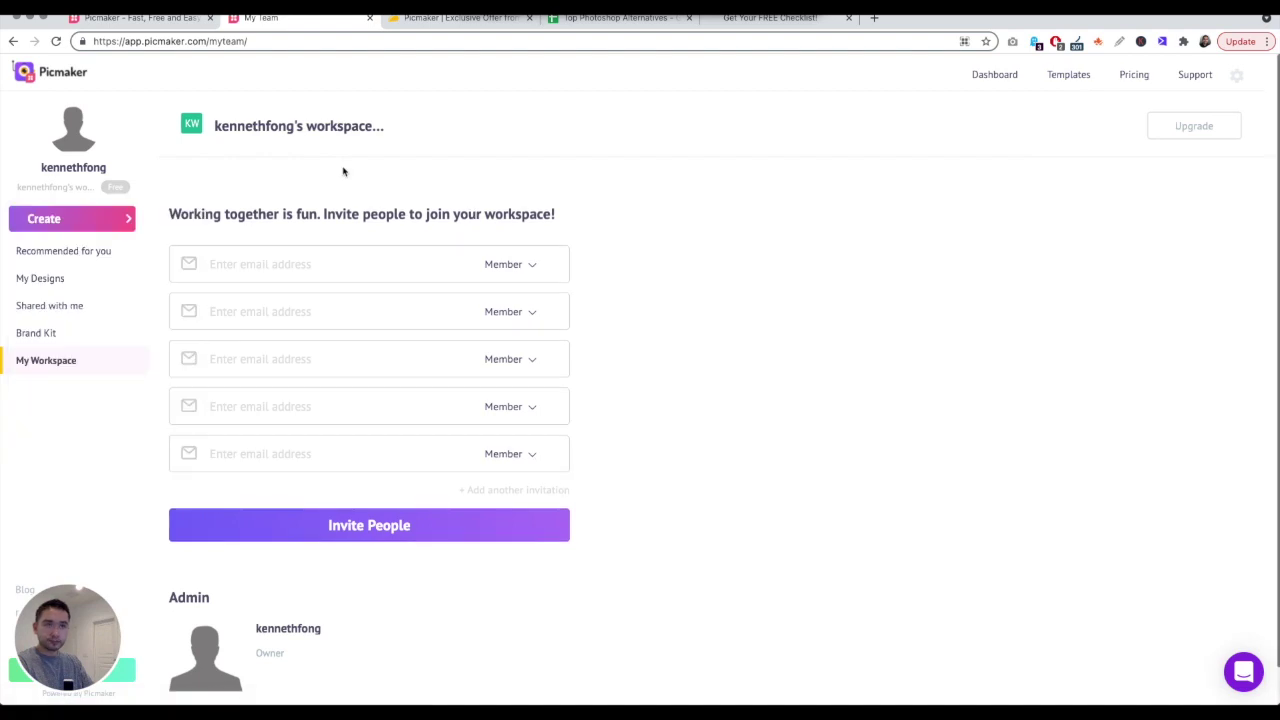
click(35, 257)
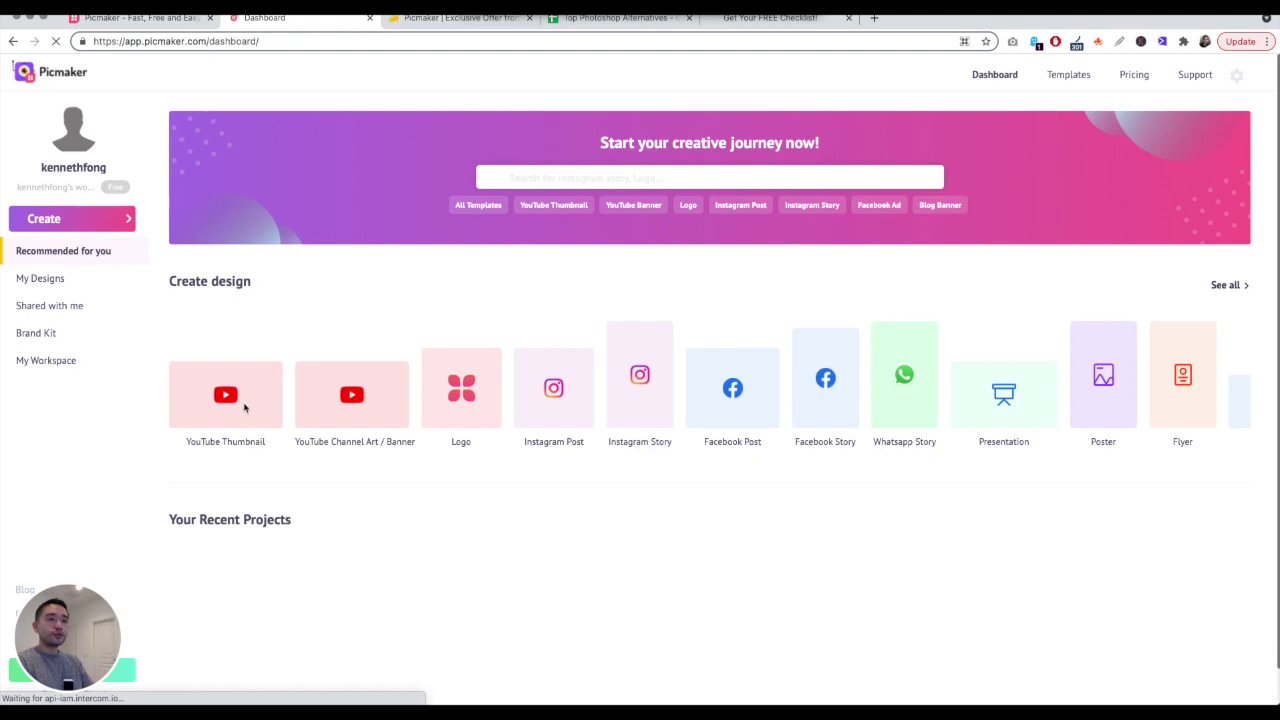
scroll(244, 407, down, 5)
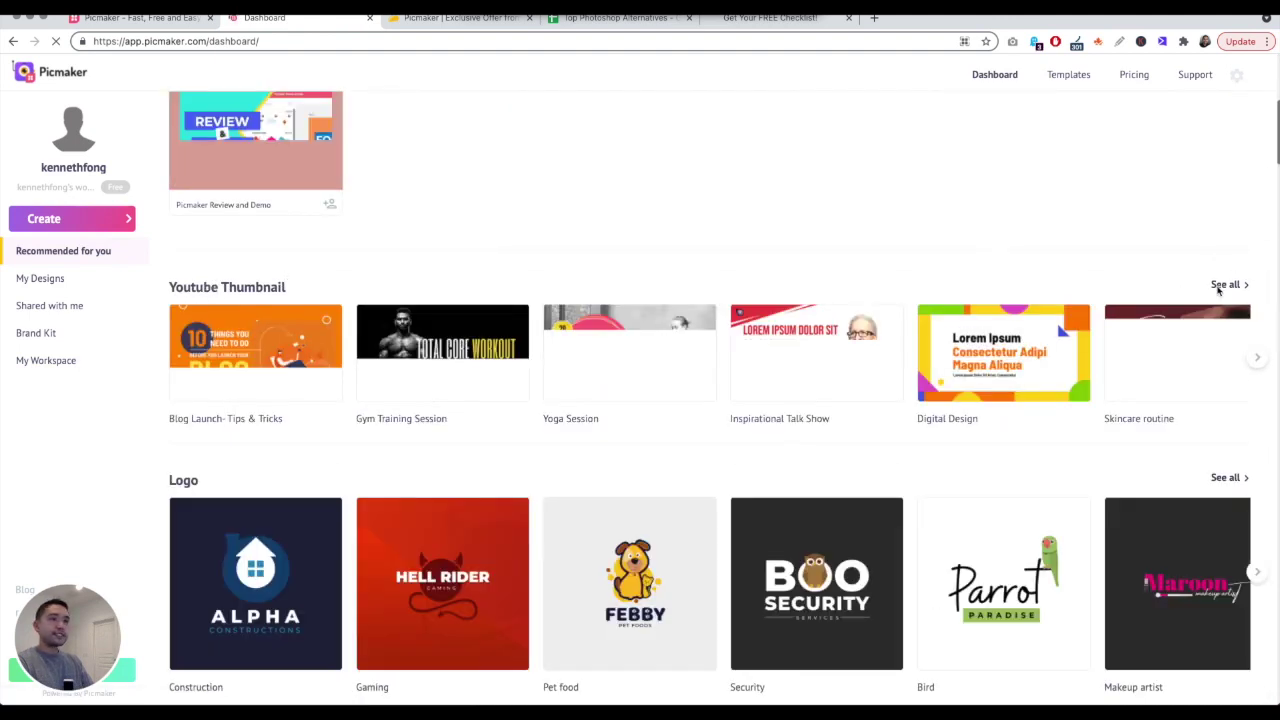
click(1218, 287)
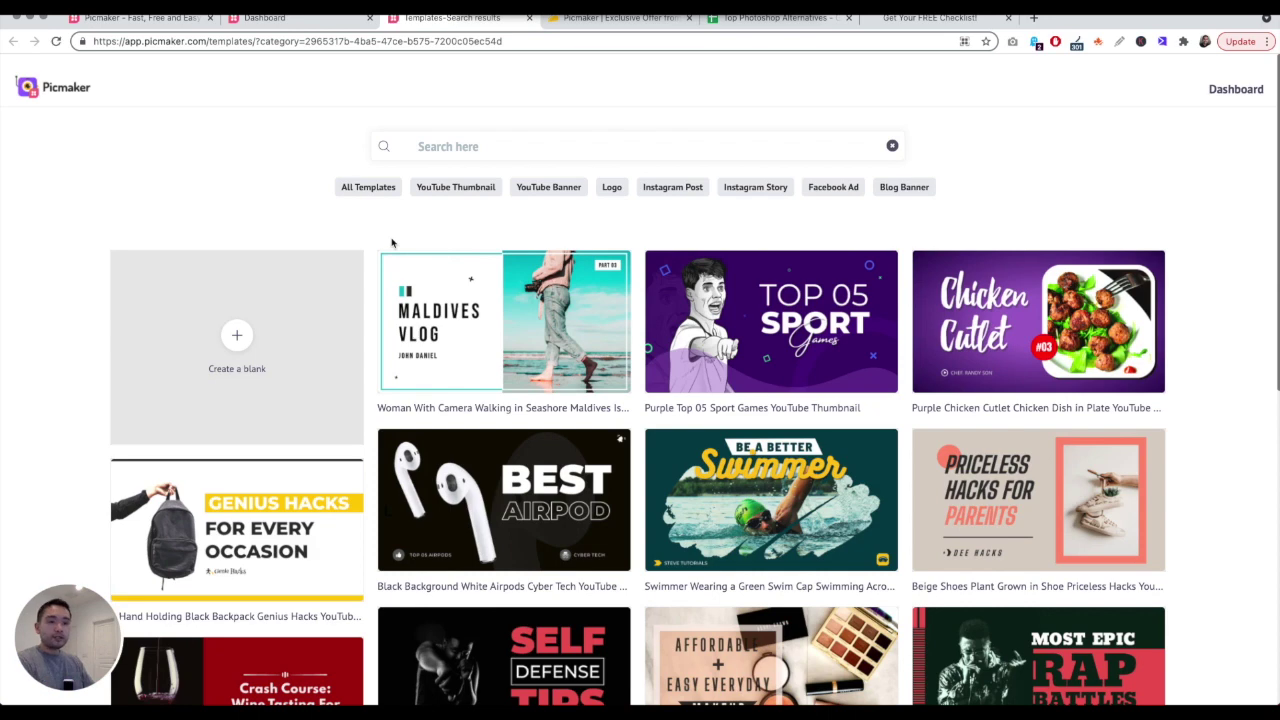
Scroll down and back up through the YouTube thumbnail template gallery, then return to the dashboard
scroll(560, 250, down, 3)
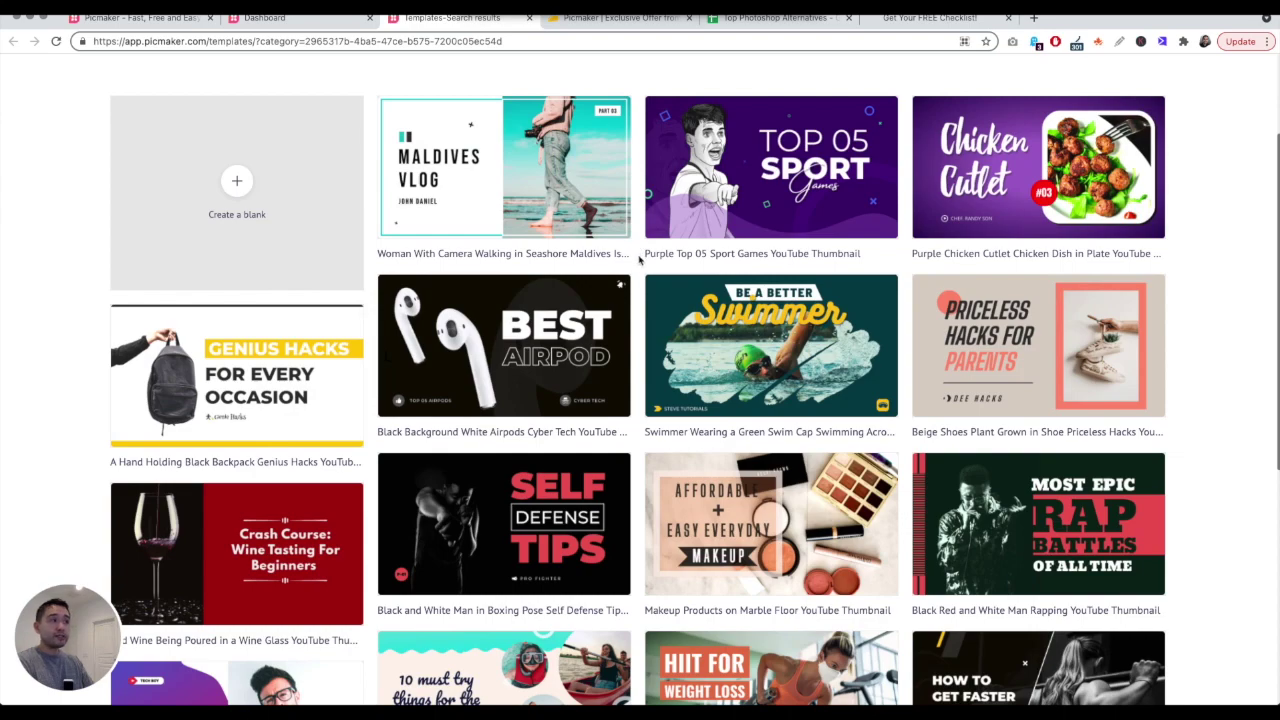
scroll(640, 265, down, 10)
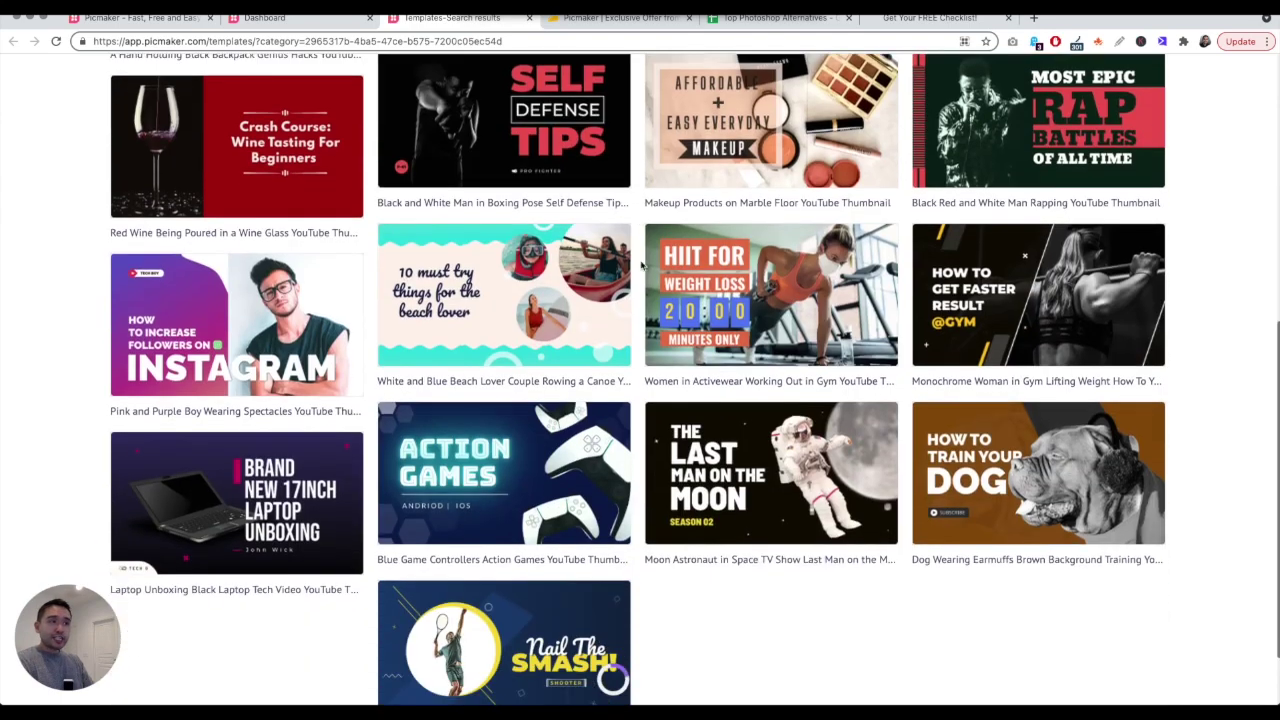
scroll(641, 265, down, 9)
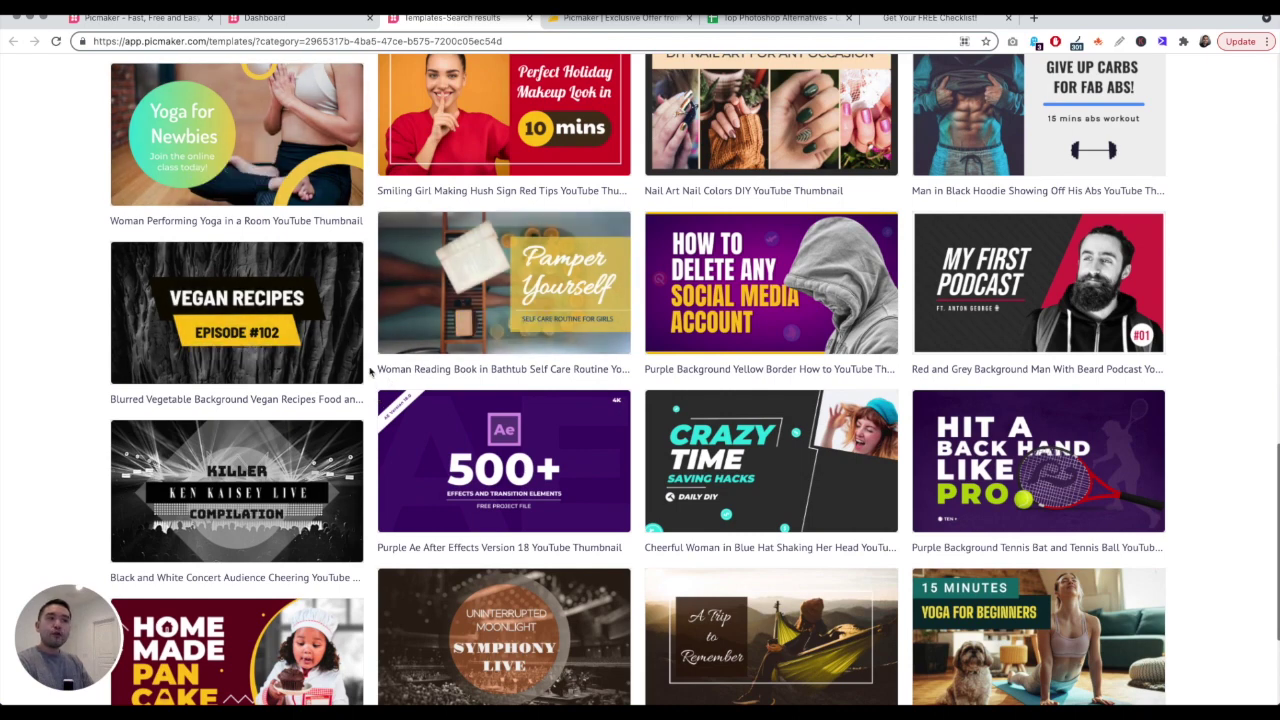
scroll(368, 360, down, 7)
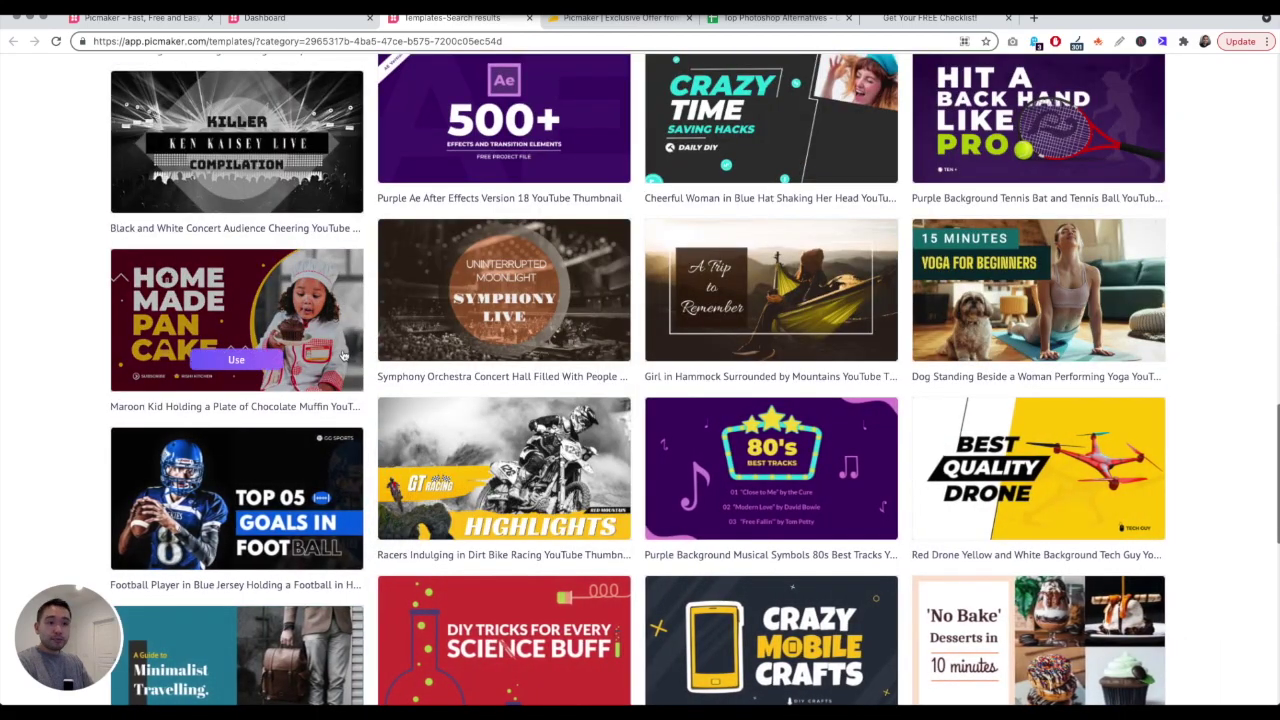
scroll(508, 399, down, 9)
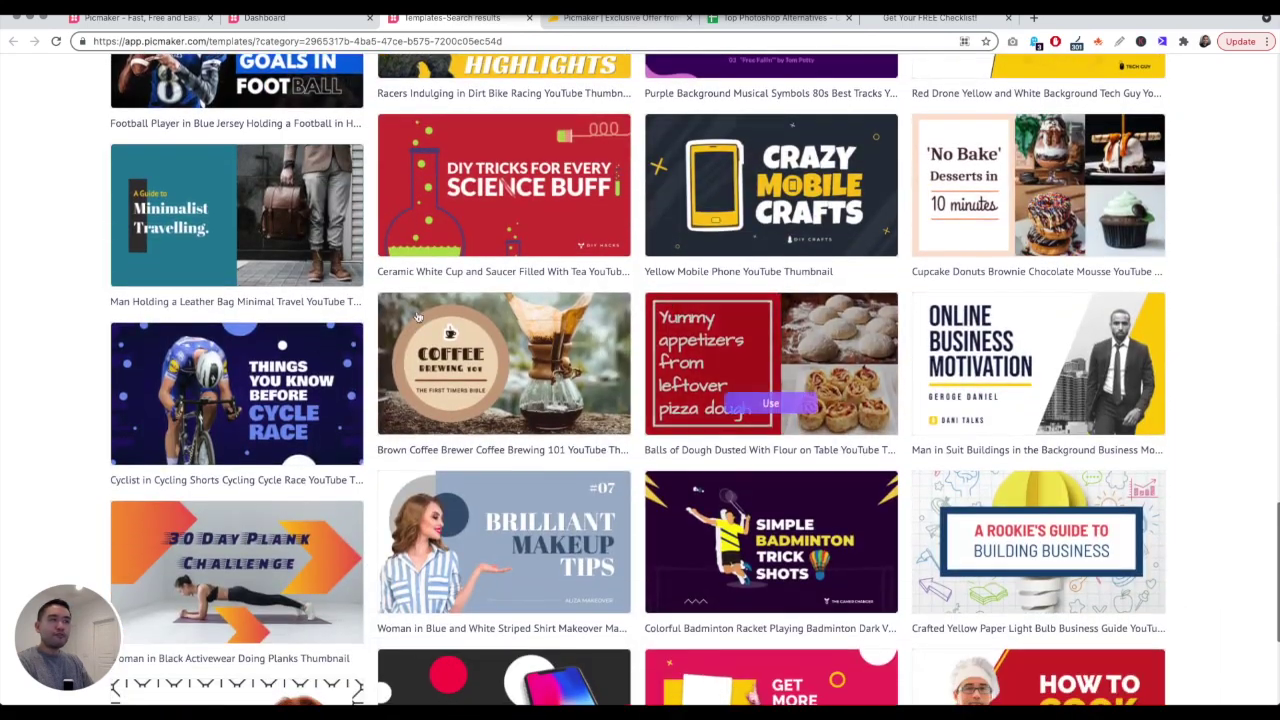
scroll(420, 350, up, 20)
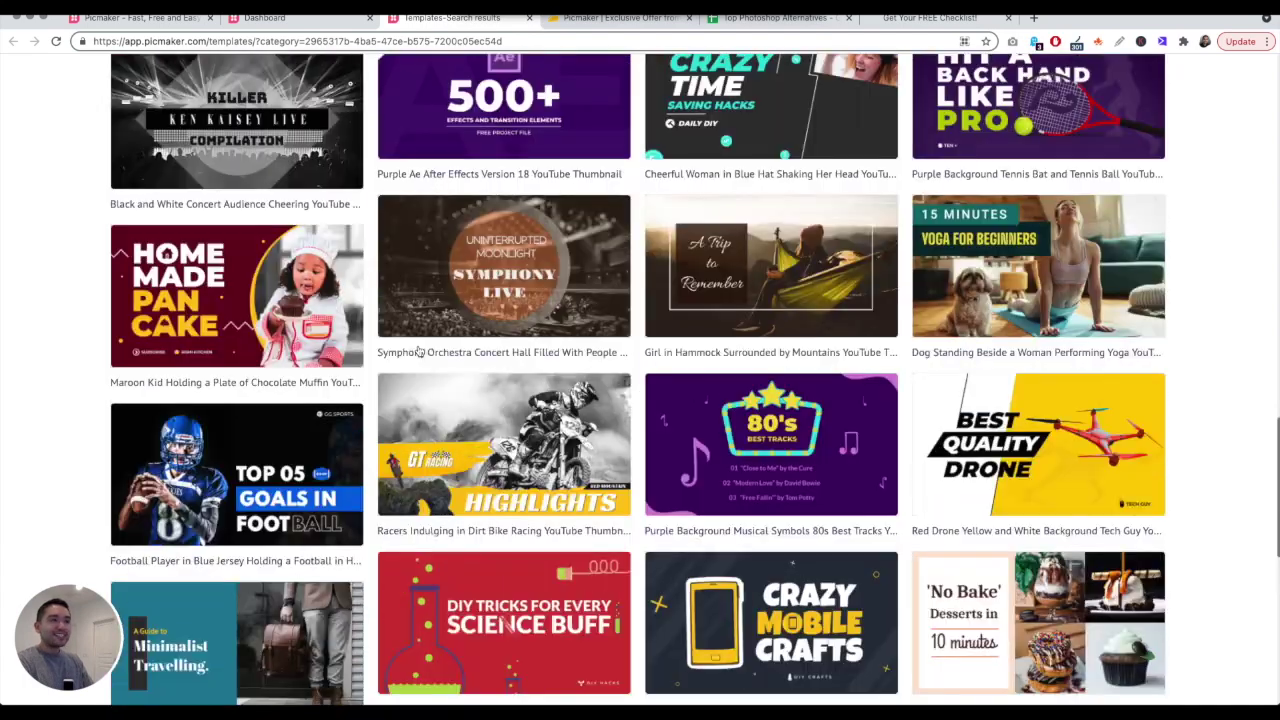
scroll(419, 350, up, 6)
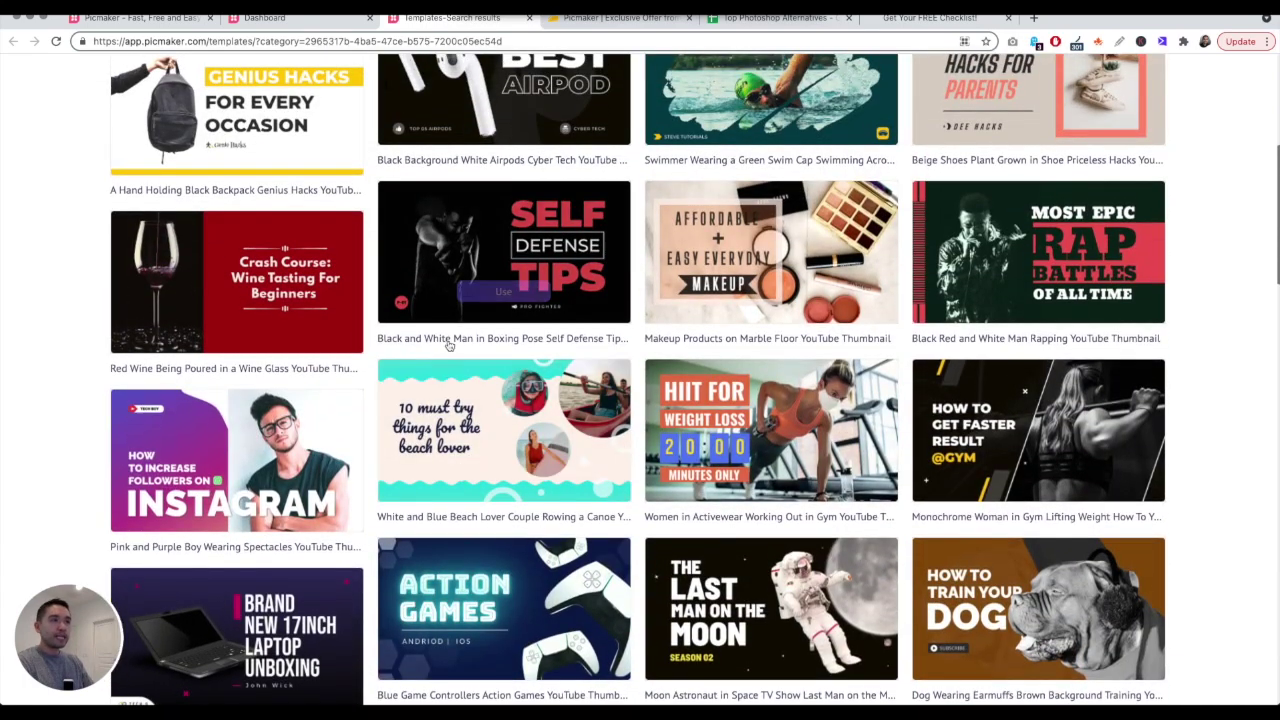
scroll(449, 344, up, 7)
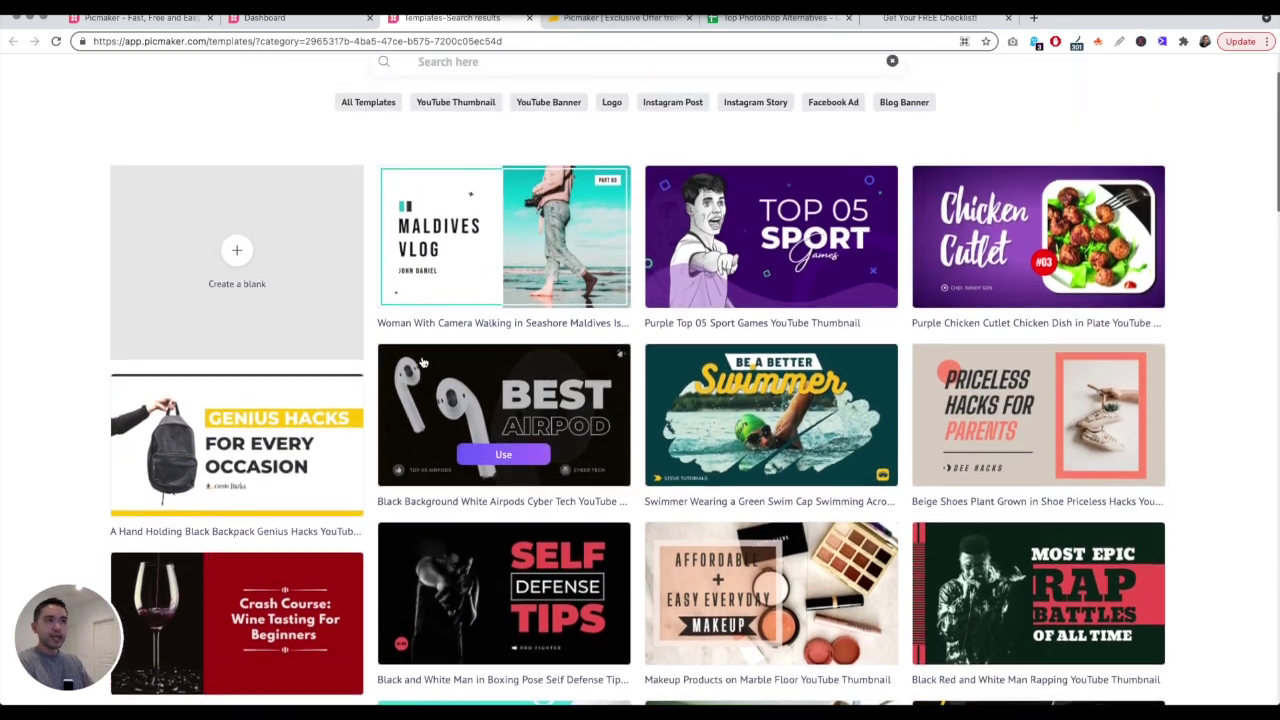
scroll(422, 362, up, 2)
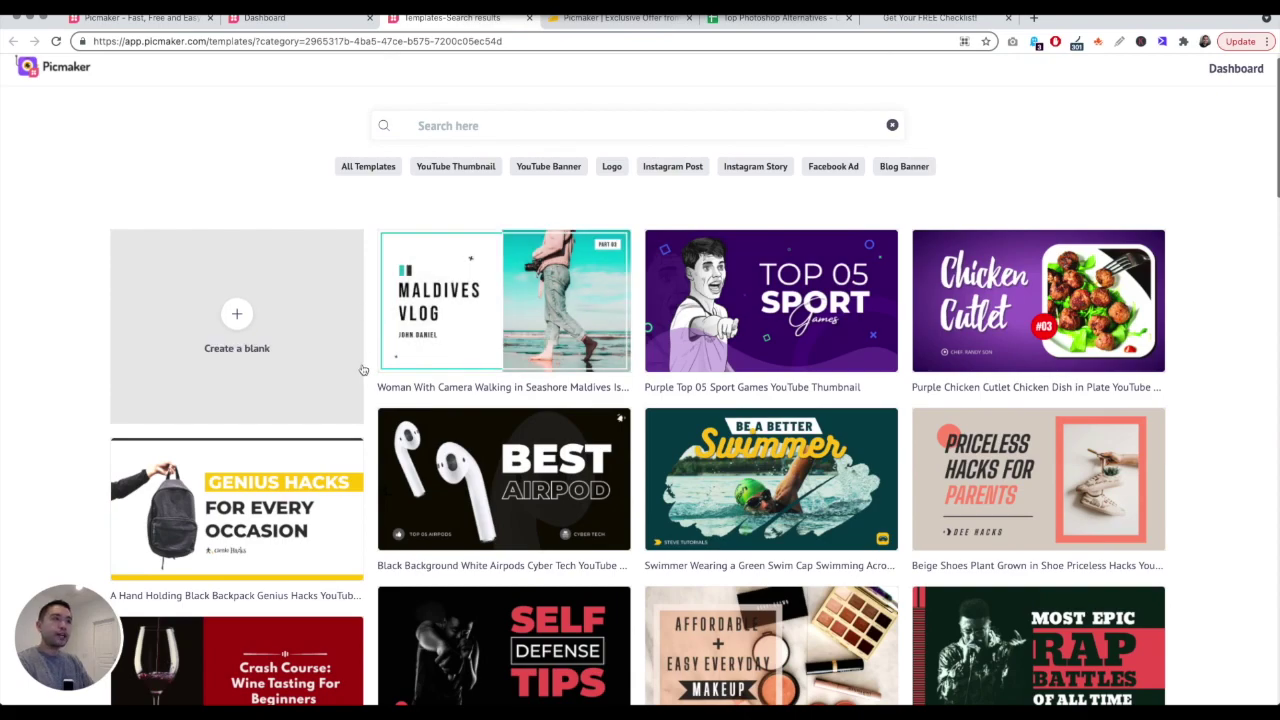
scroll(363, 370, down, 10)
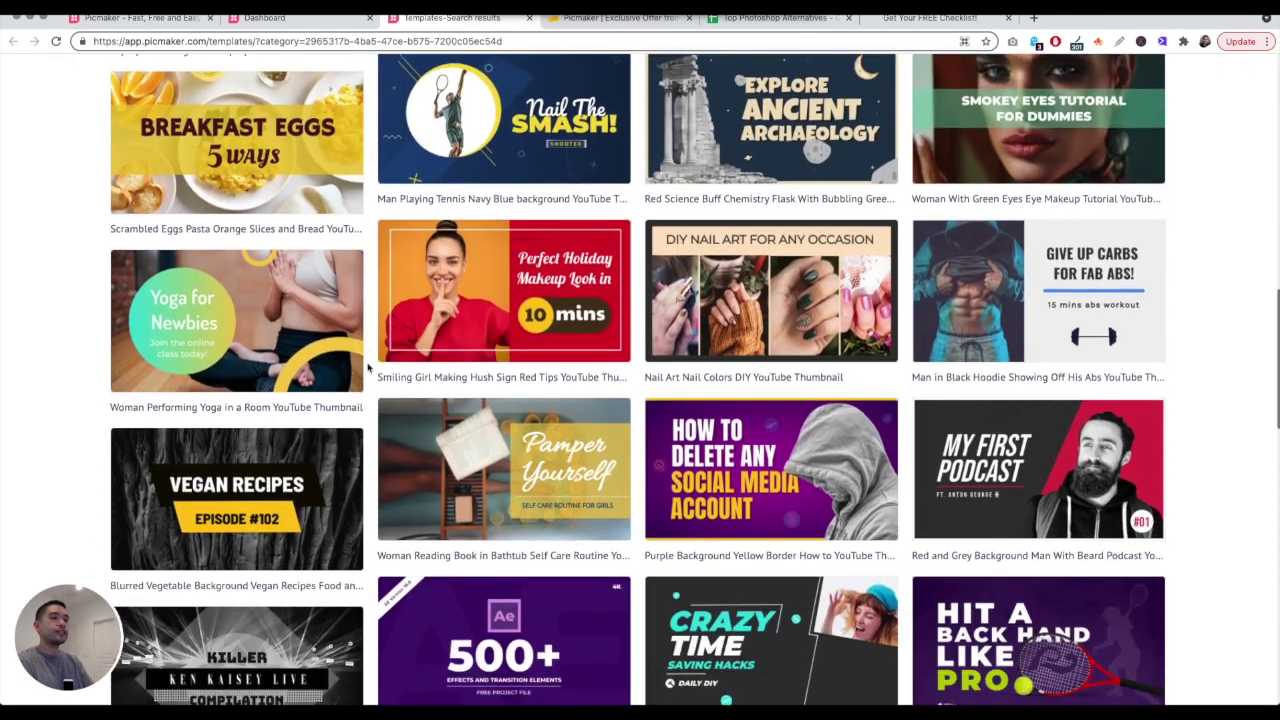
scroll(368, 370, down, 6)
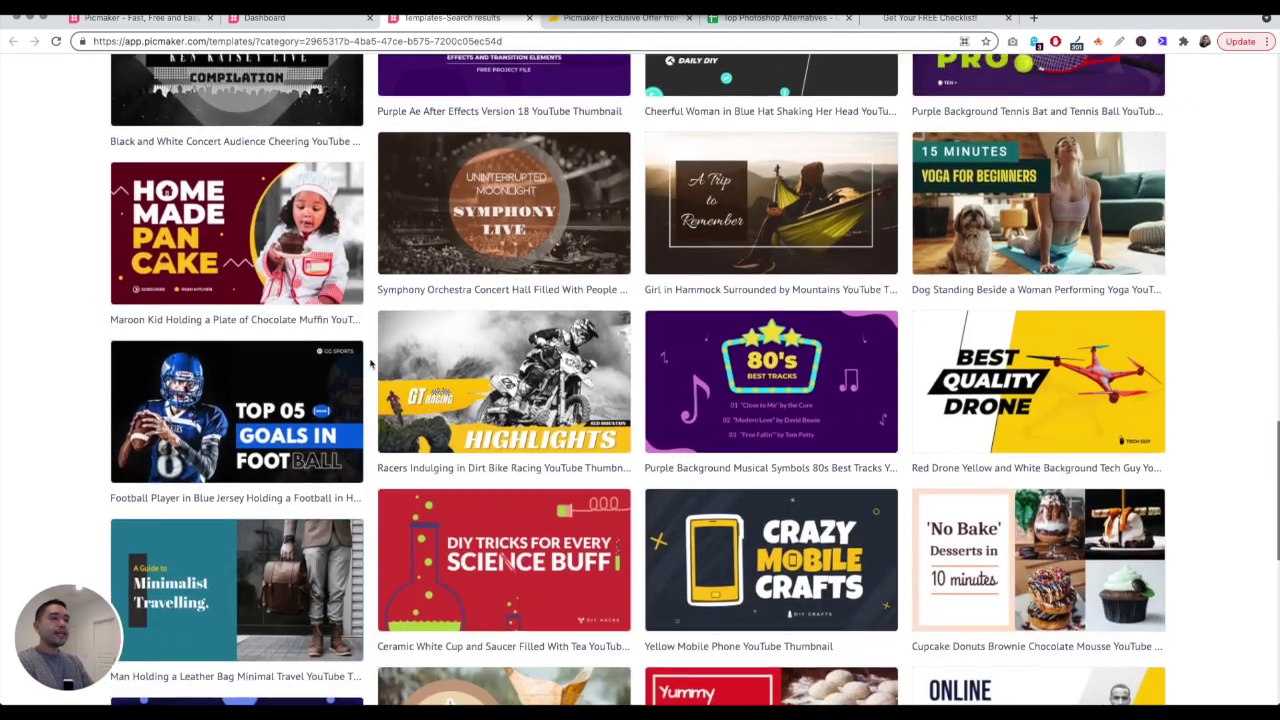
scroll(370, 365, down, 7)
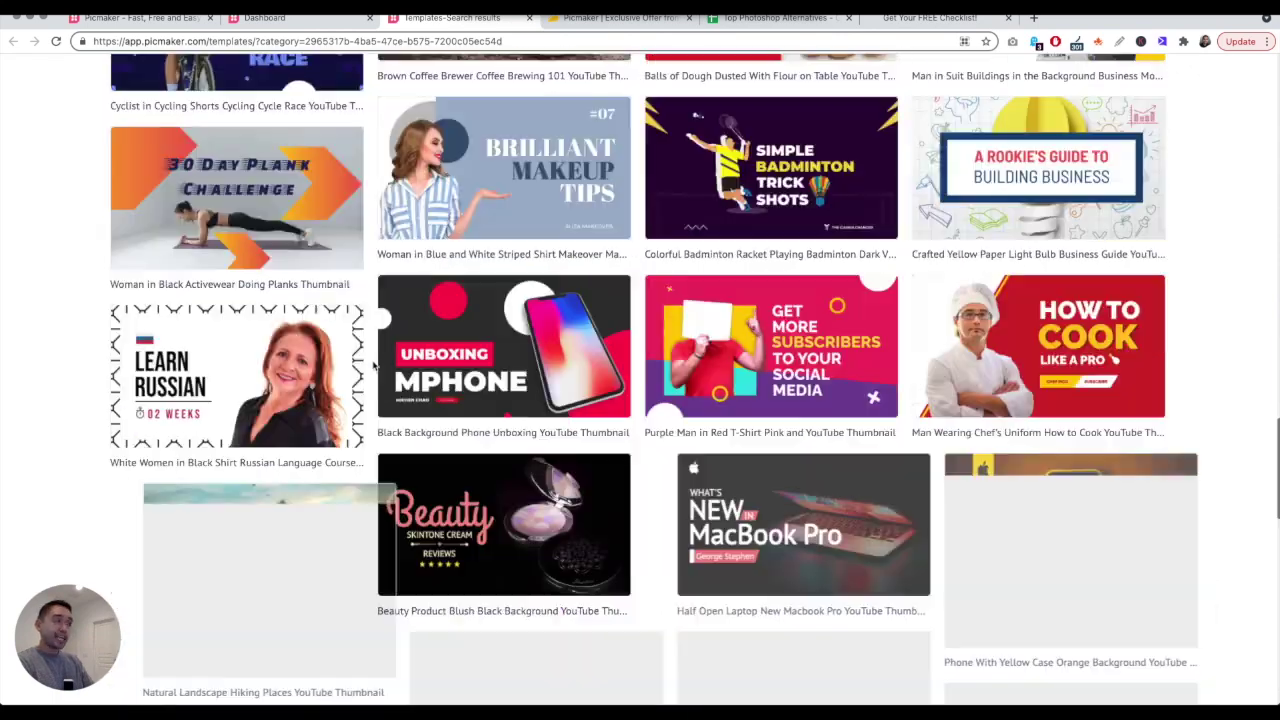
scroll(373, 367, down, 2)
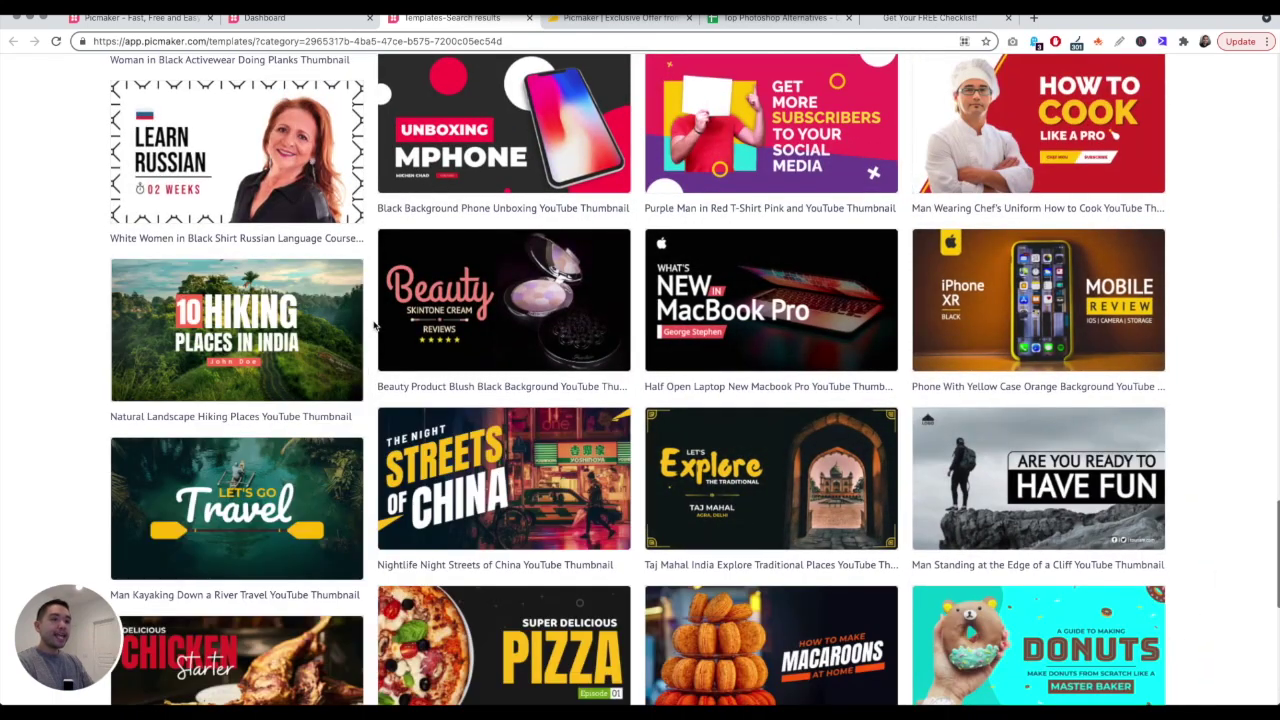
scroll(373, 323, up, 15)
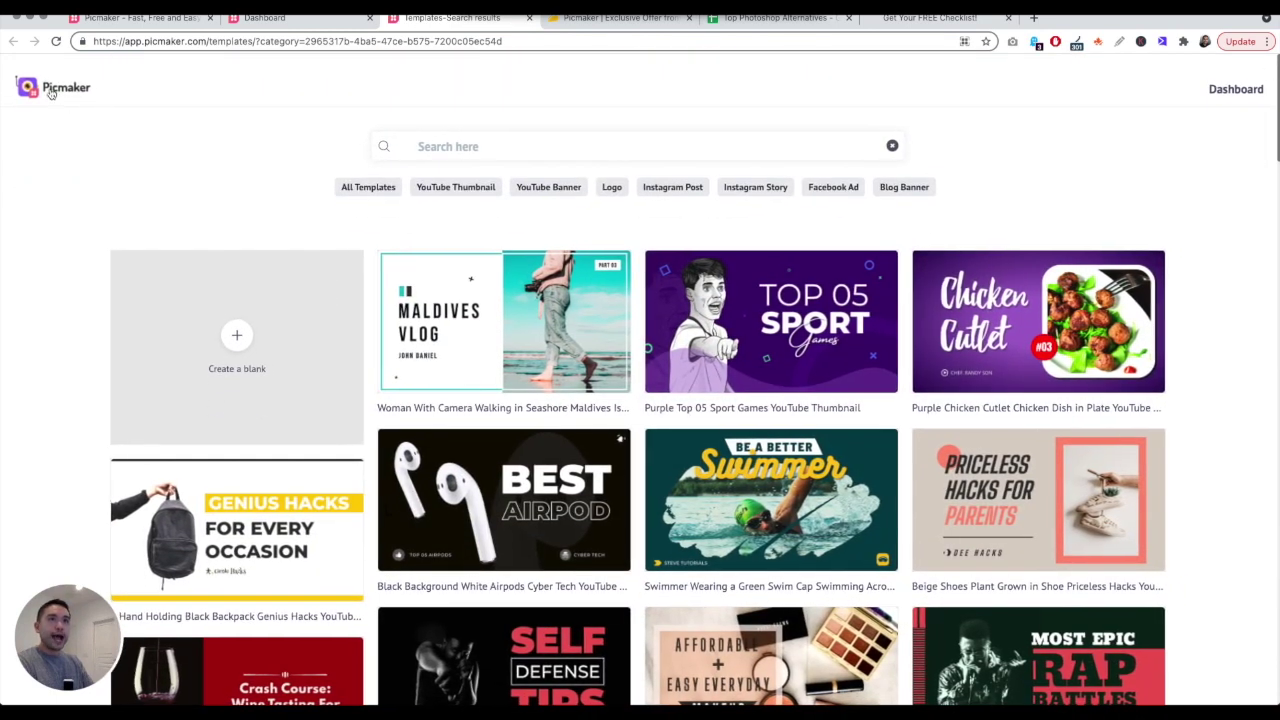
click(61, 91)
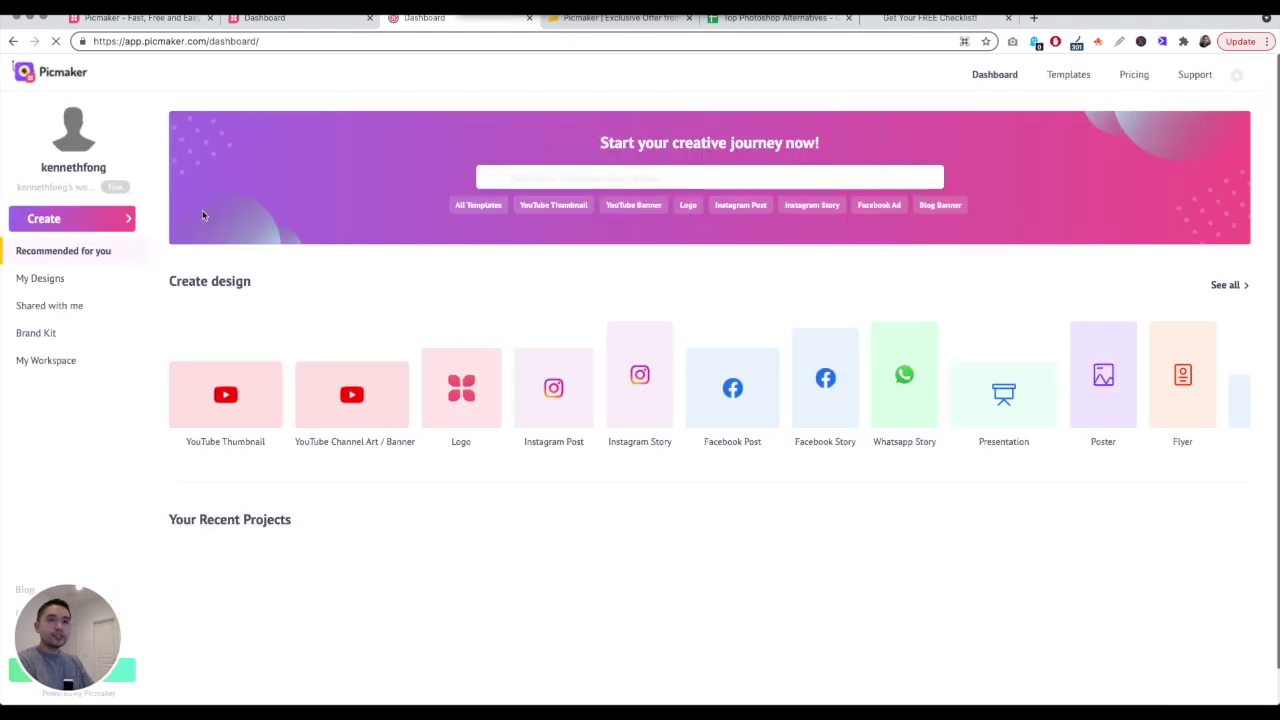
Open 'Picmaker Review and Demo' from Your Recent Projects in the editor
scroll(355, 288, down, 3)
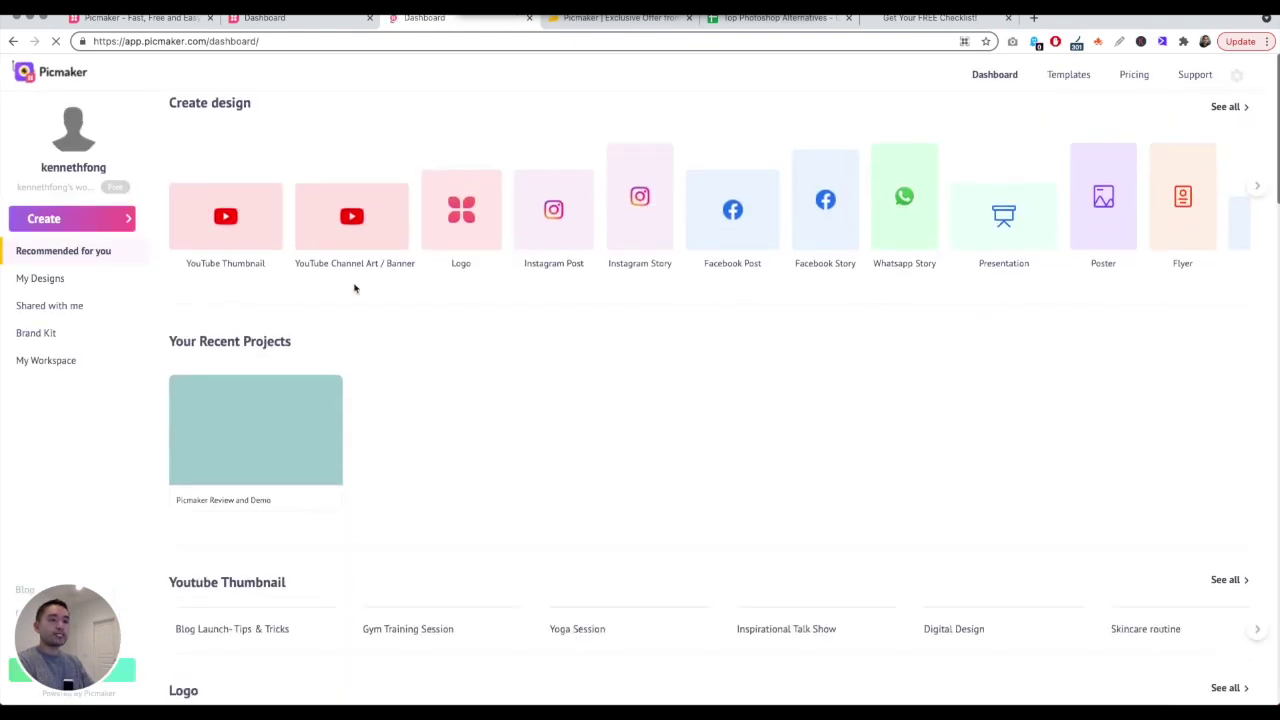
click(237, 426)
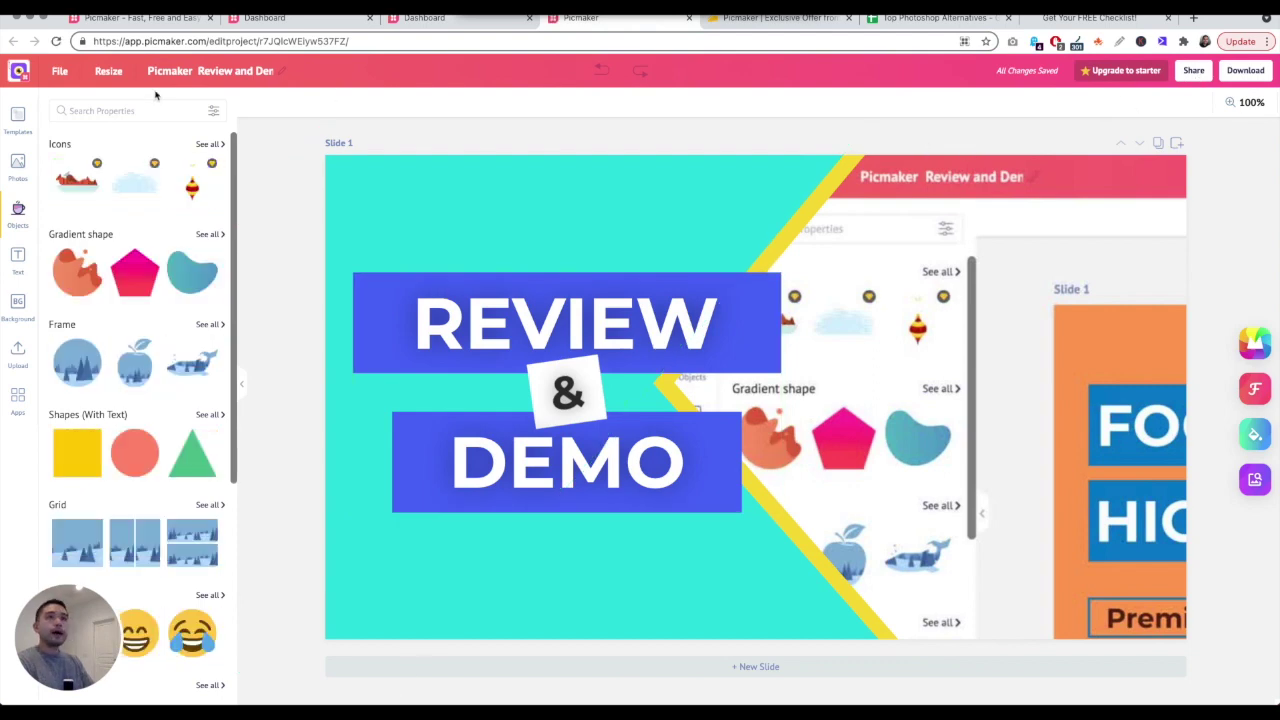
click(60, 74)
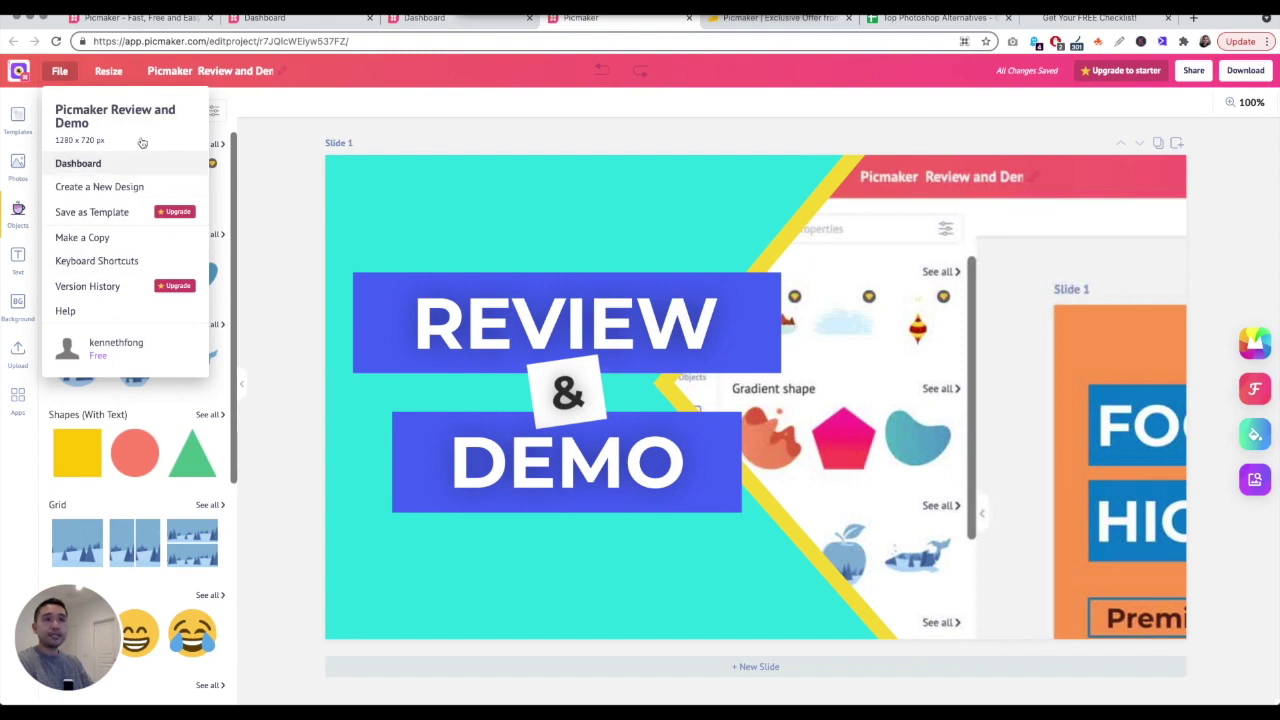
click(108, 72)
scroll(138, 204, down, 10)
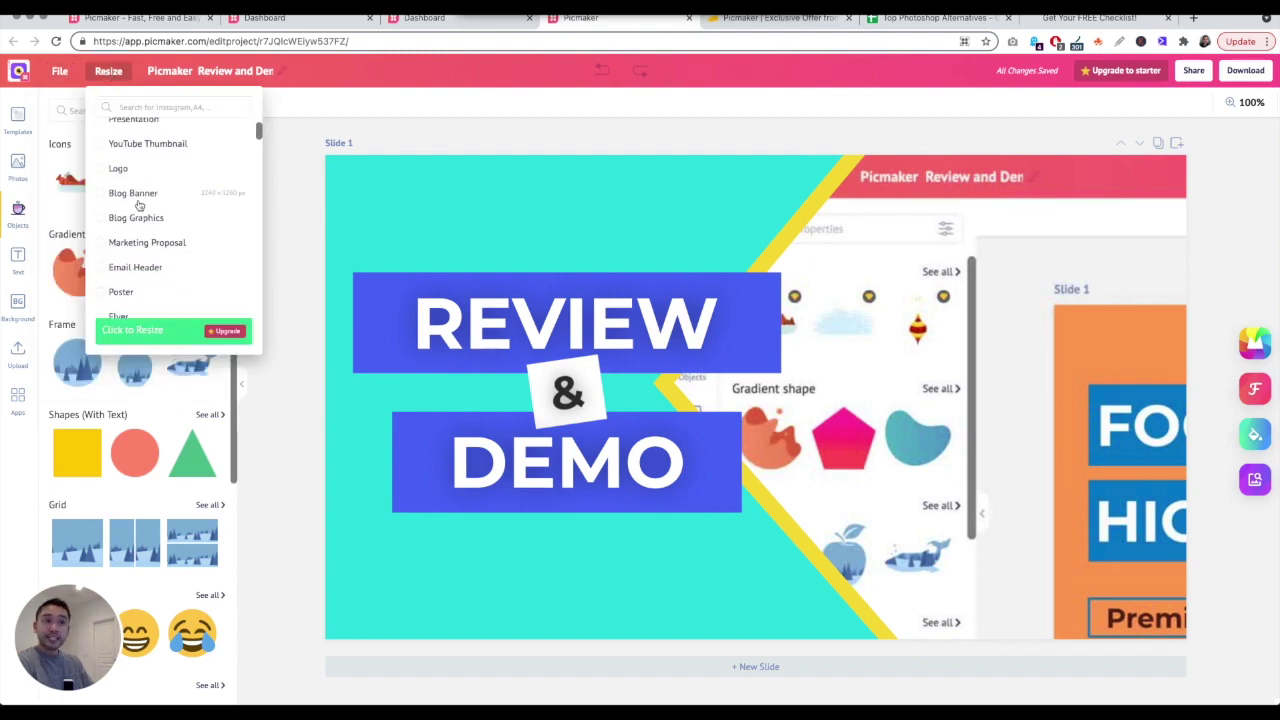
scroll(138, 204, down, 3)
scroll(119, 194, up, 10)
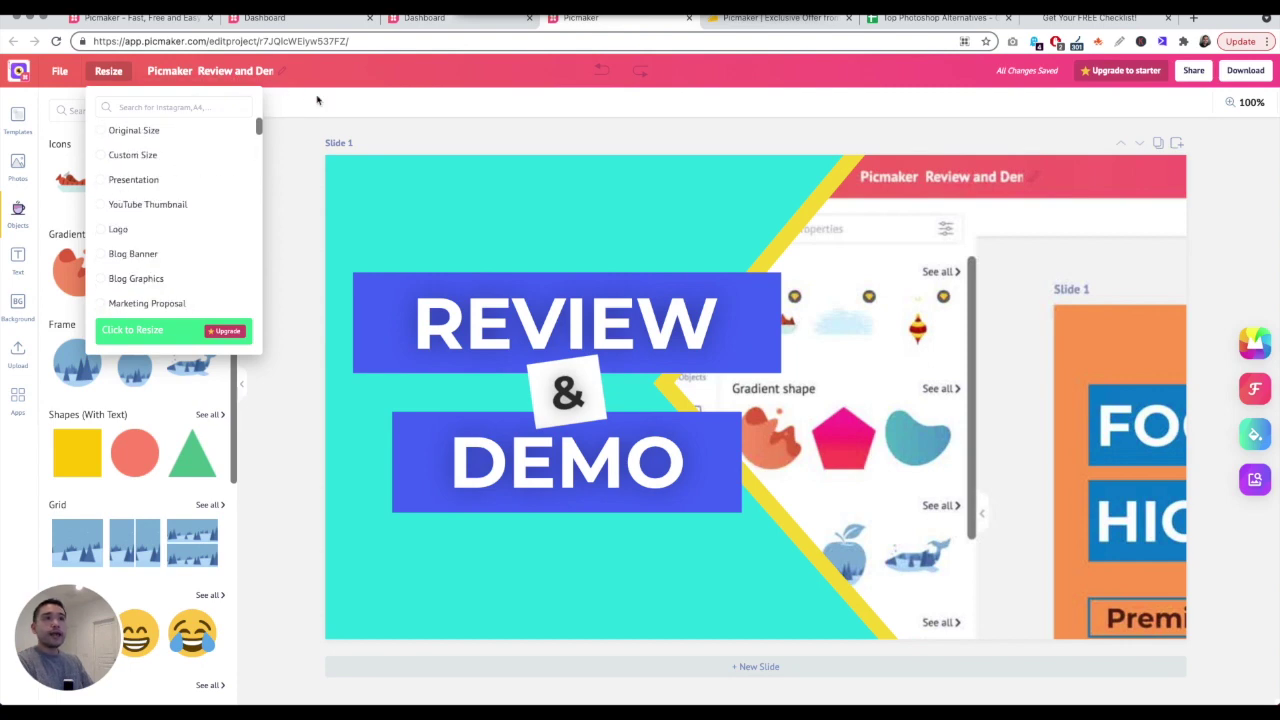
click(110, 76)
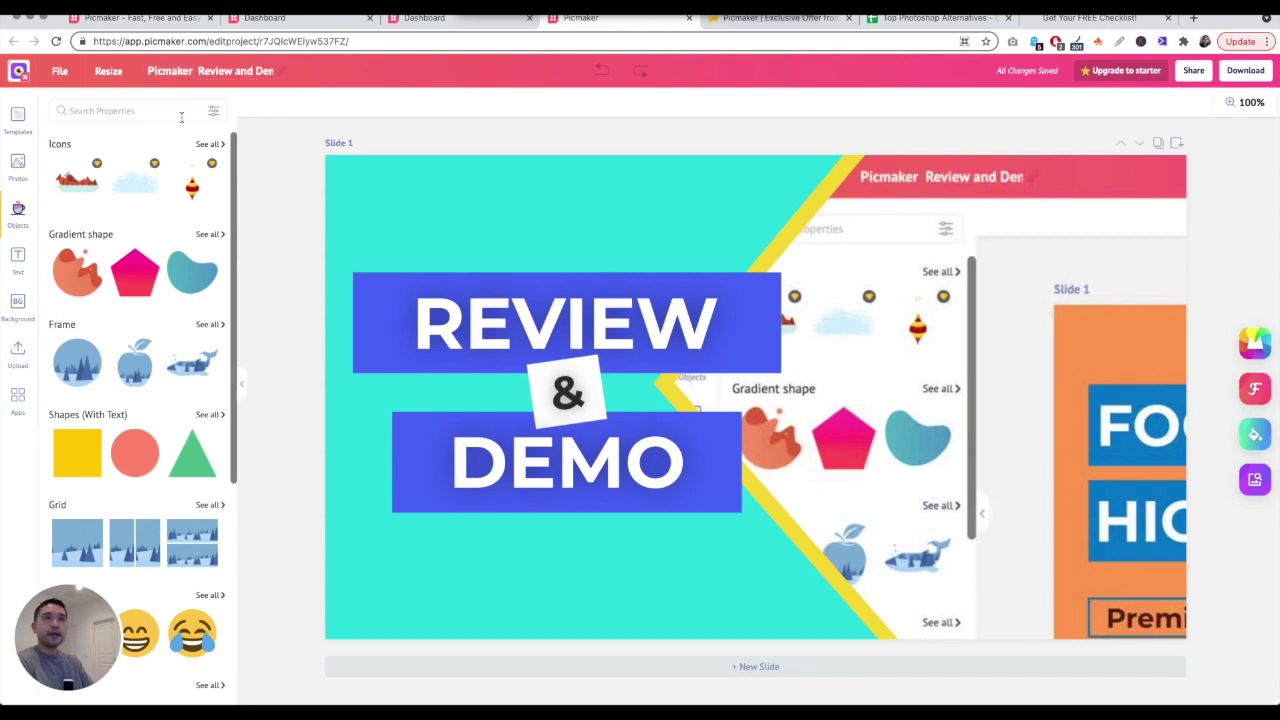
click(18, 117)
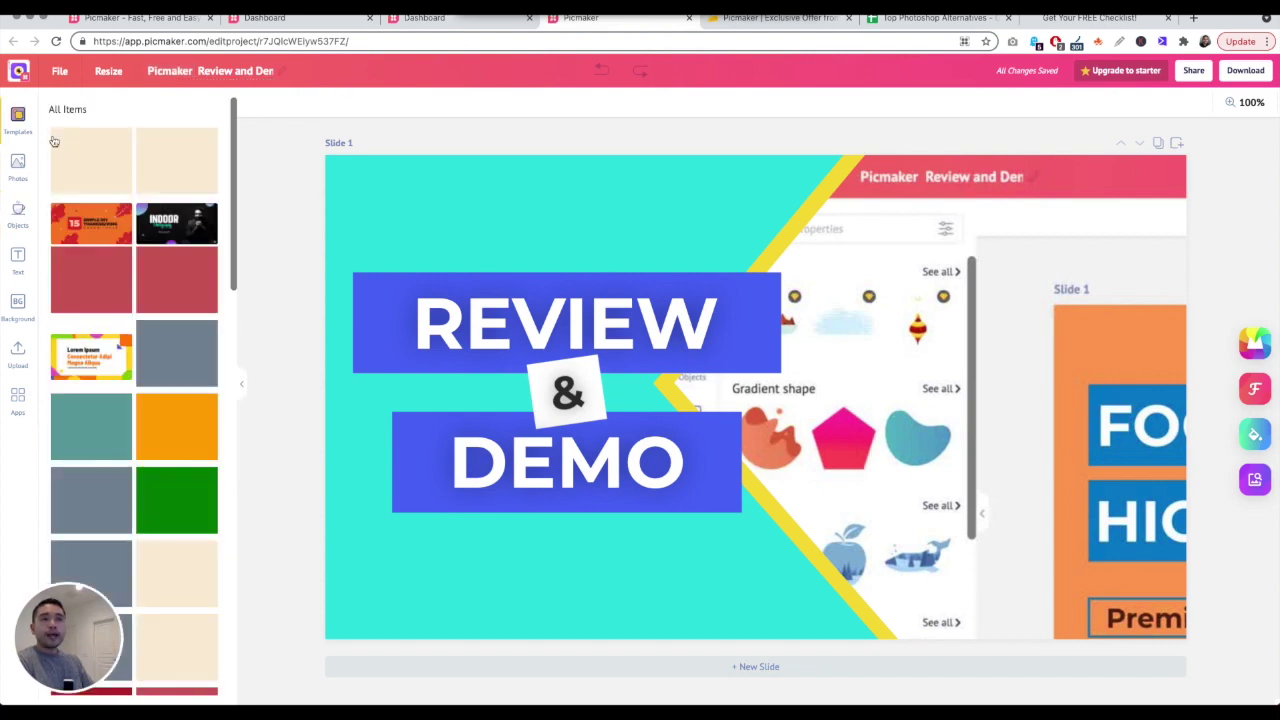
Switch the side panel to Photos and scroll through its stock photo categories
scroll(160, 275, down, 10)
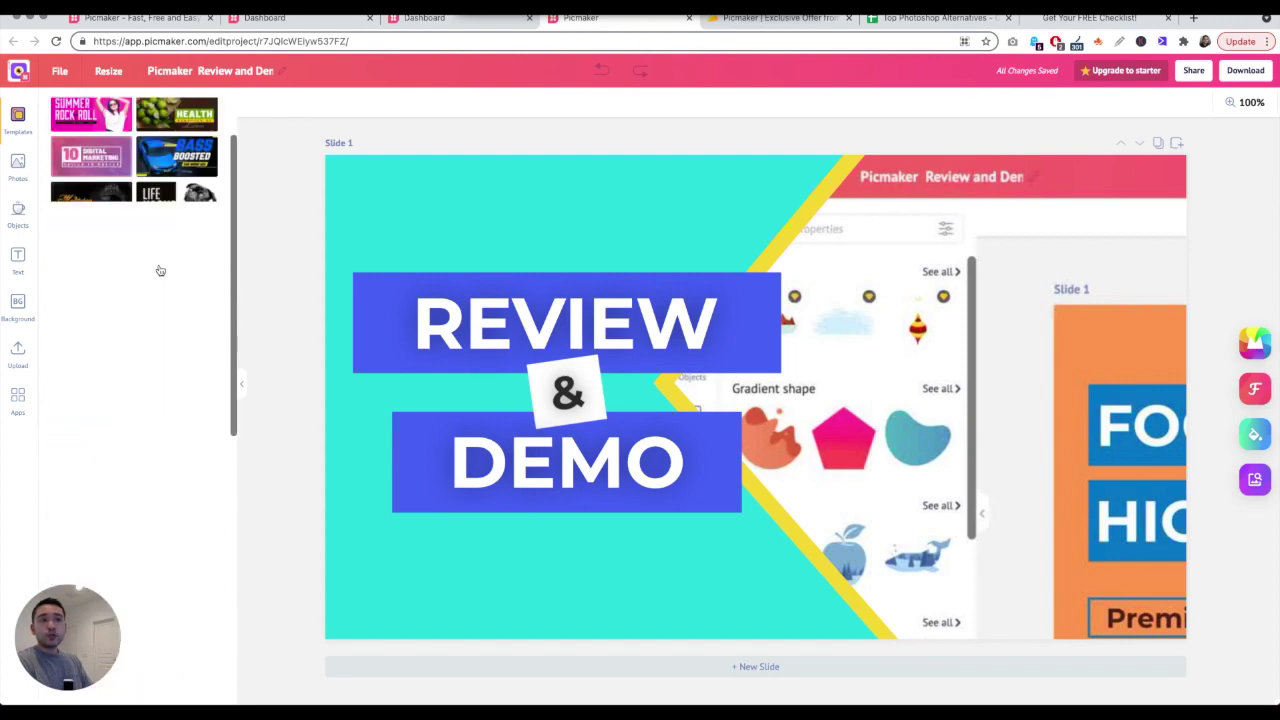
scroll(158, 268, up, 15)
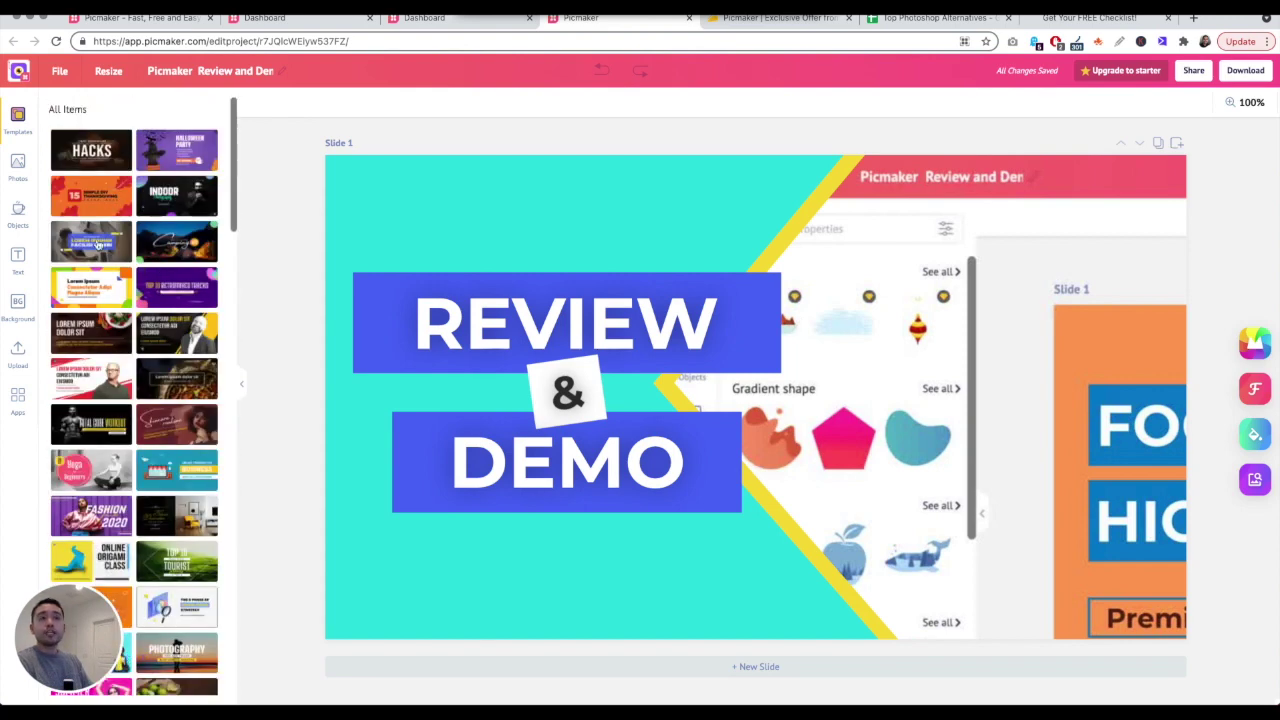
click(22, 162)
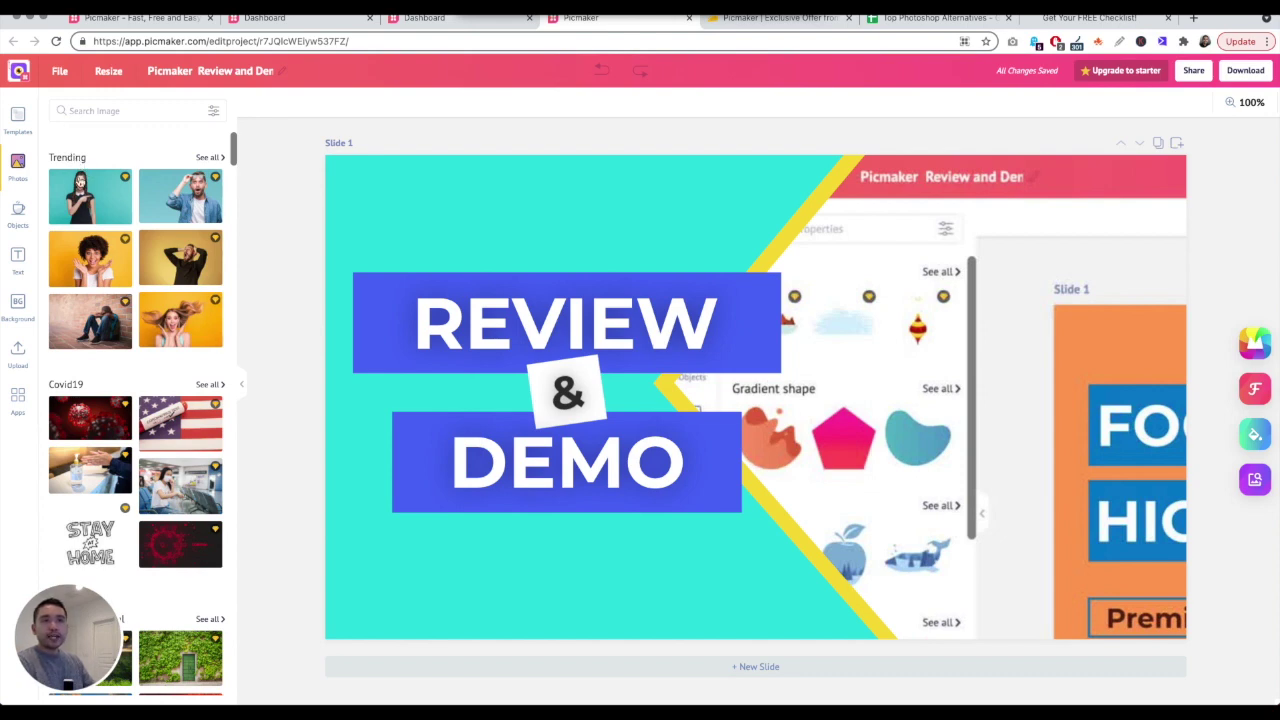
scroll(130, 305, down, 5)
scroll(130, 305, up, 5)
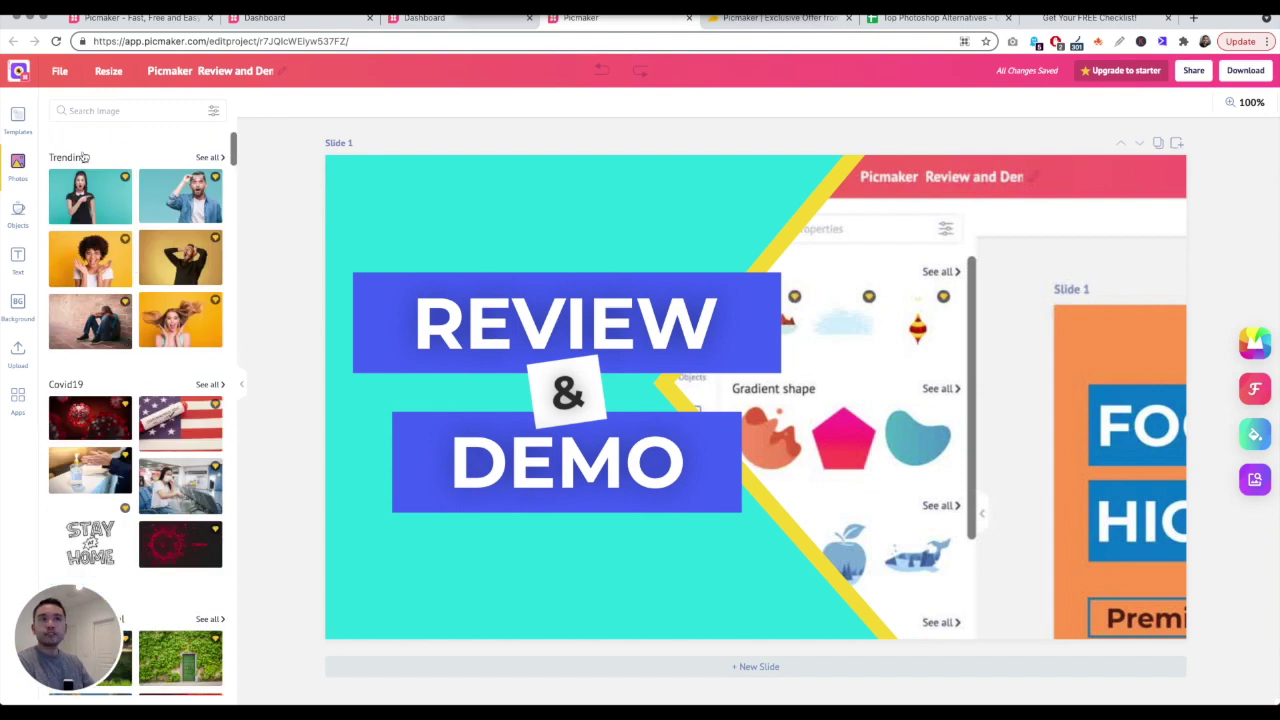
scroll(147, 383, down, 4)
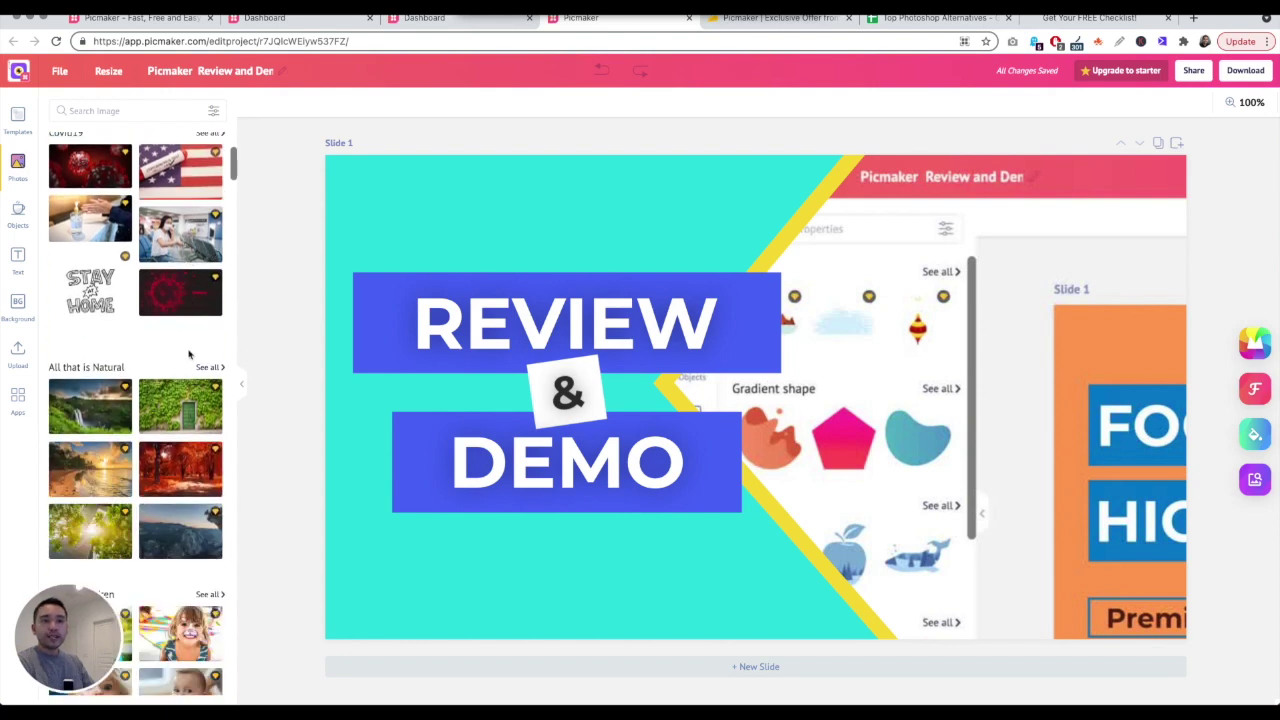
scroll(115, 385, down, 10)
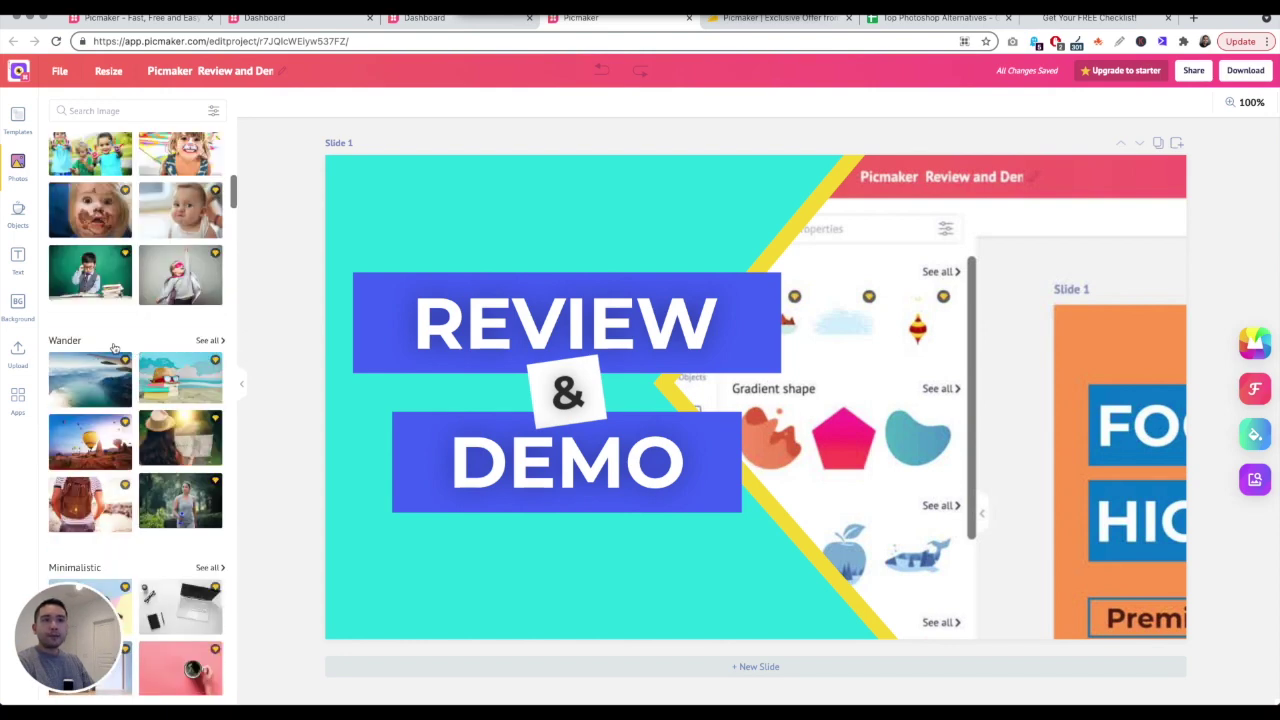
scroll(148, 341, down, 10)
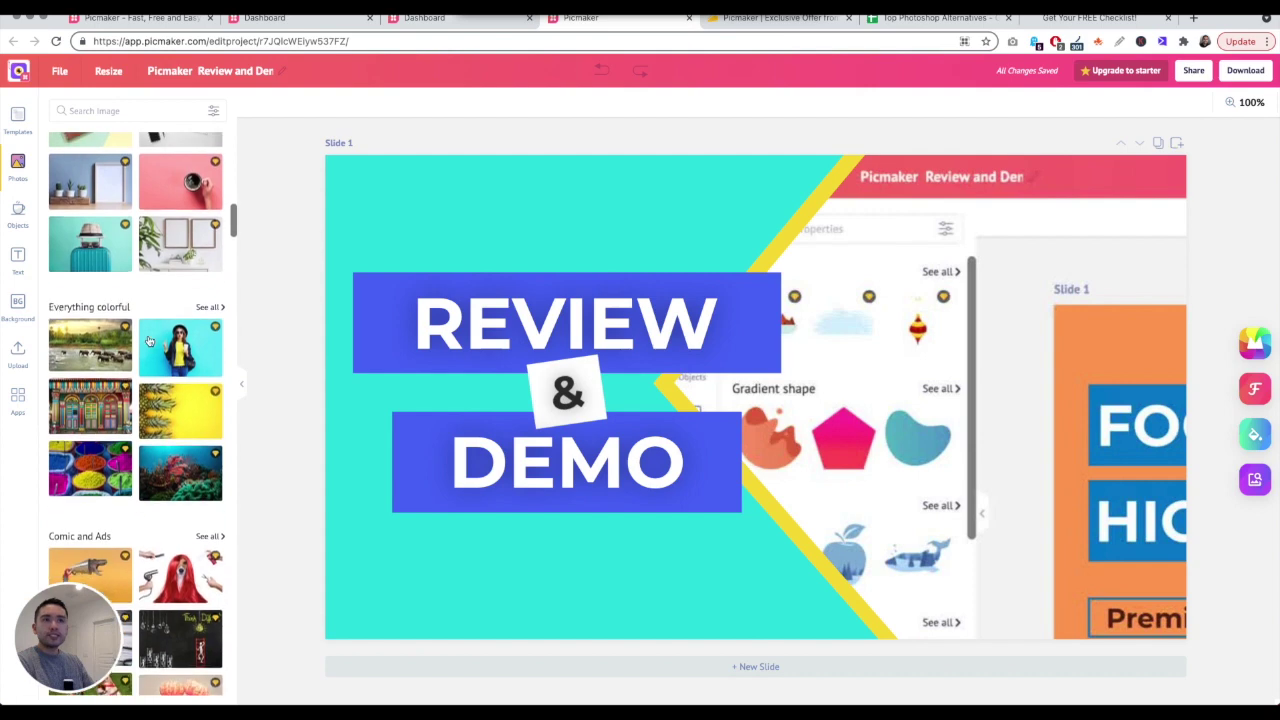
scroll(148, 341, down, 12)
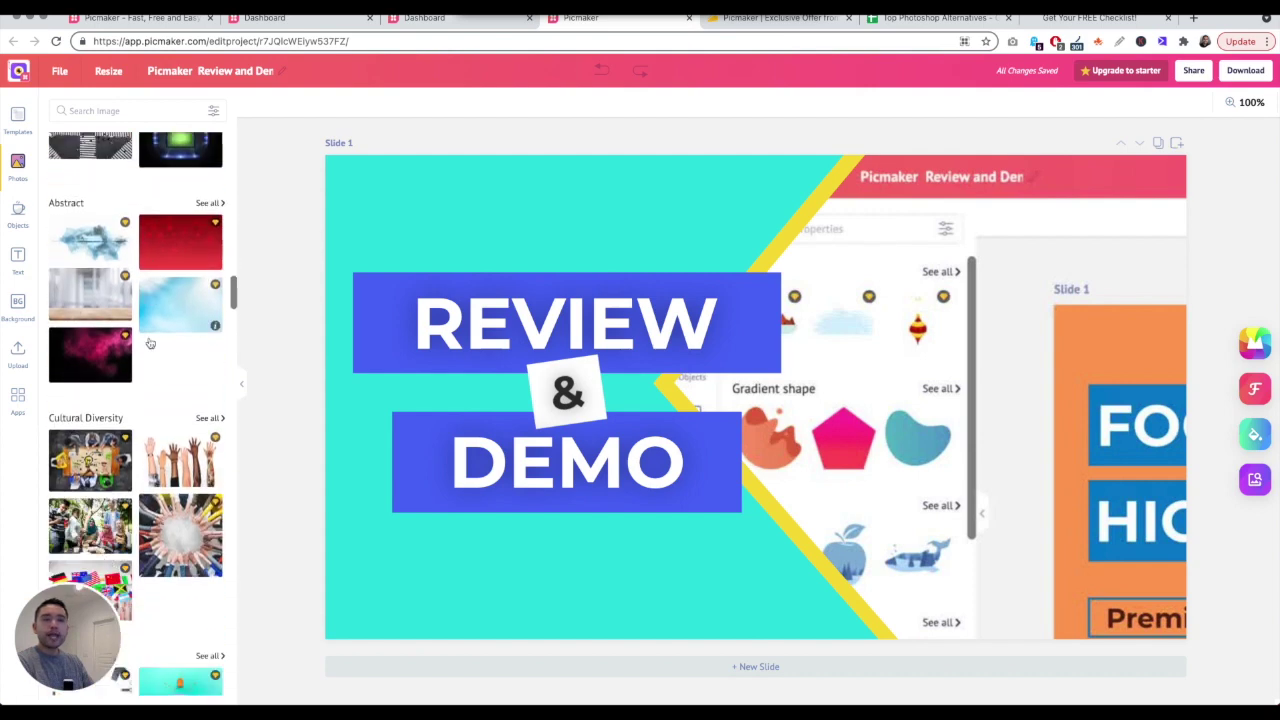
scroll(150, 343, down, 1)
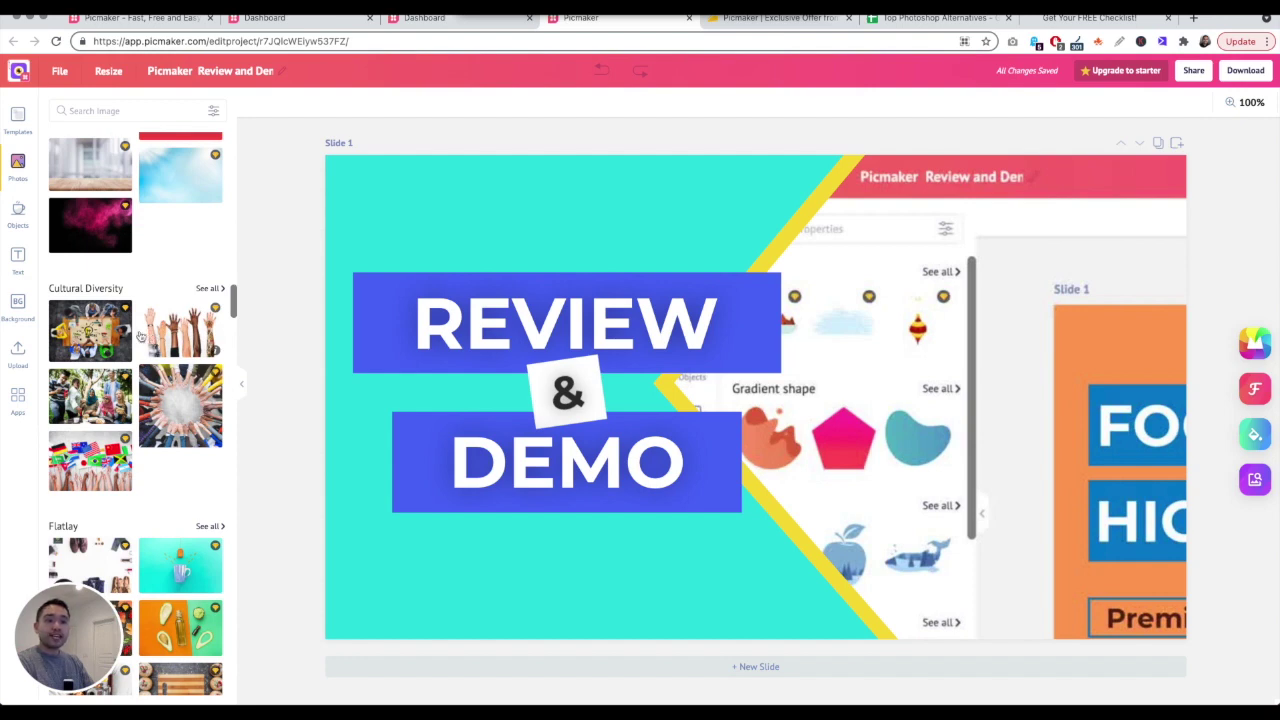
scroll(141, 333, down, 10)
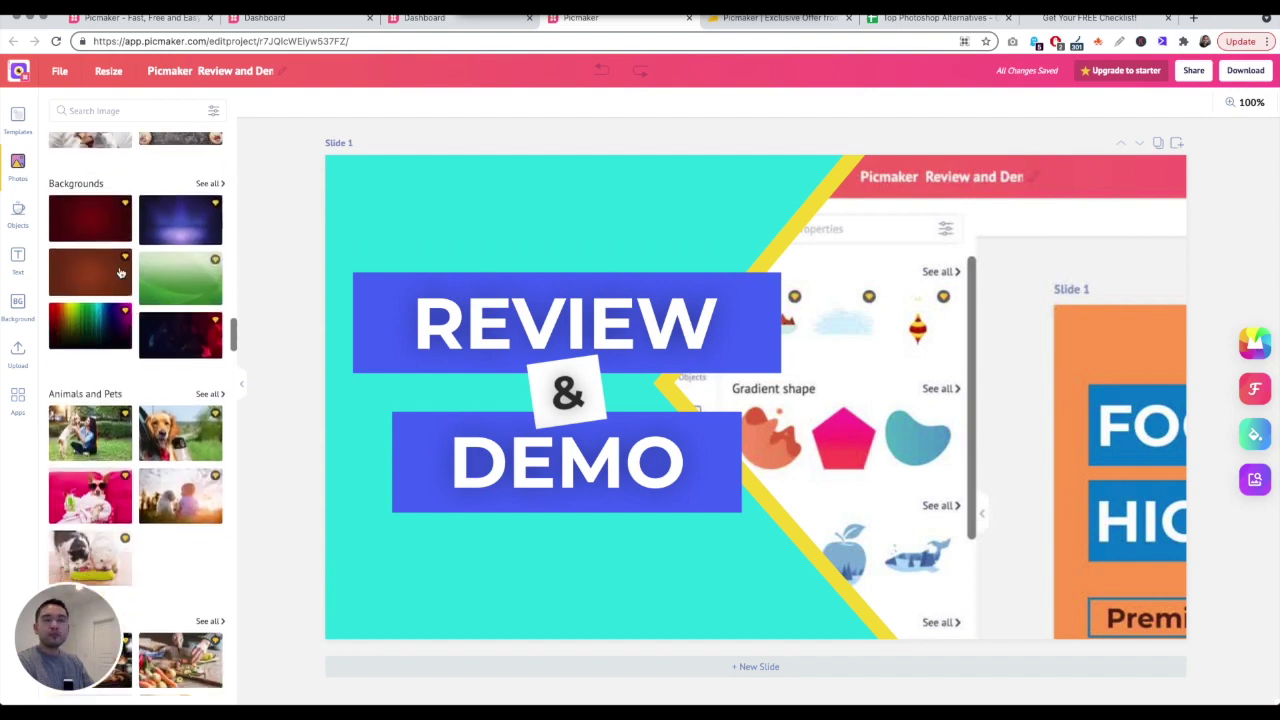
scroll(105, 320, down, 1)
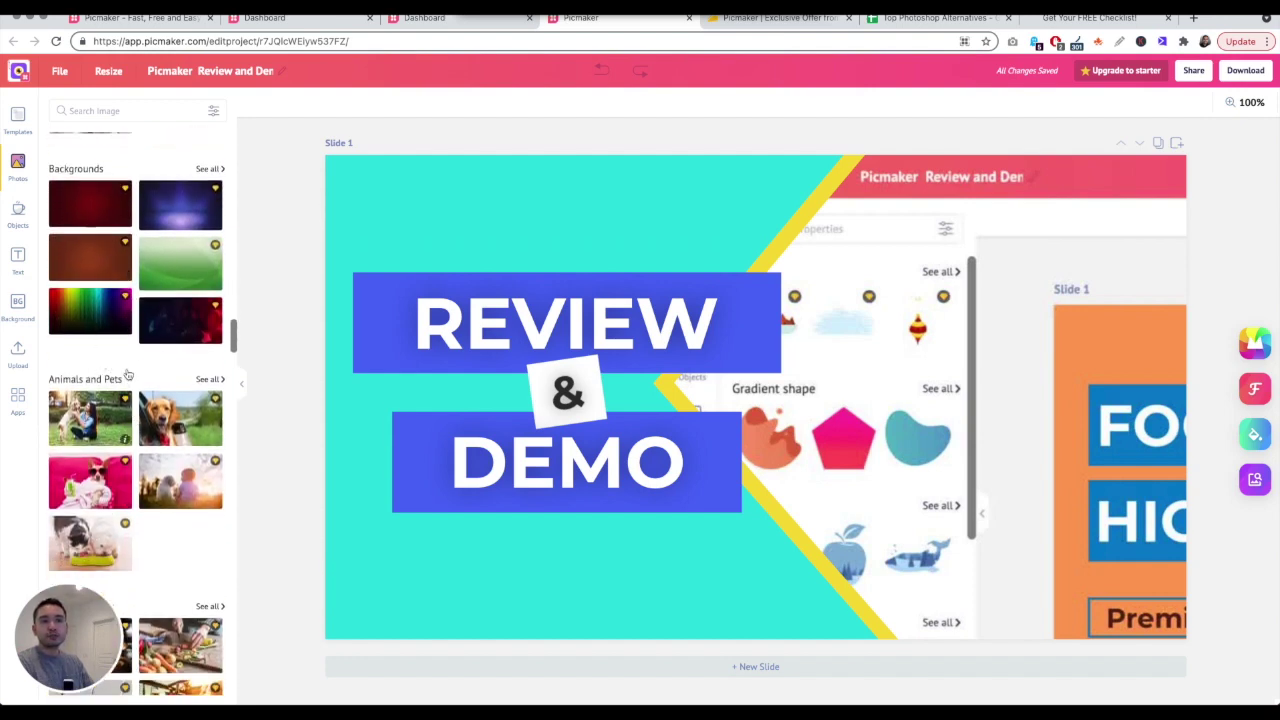
scroll(128, 378, down, 10)
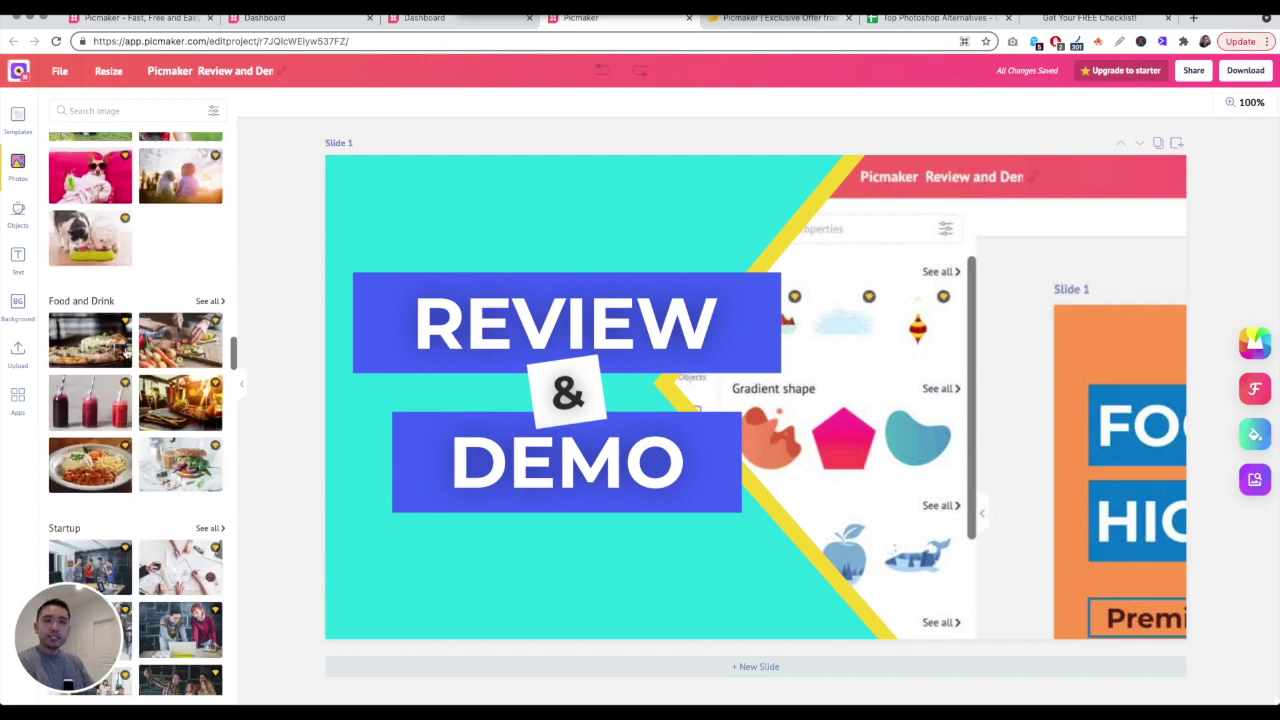
scroll(120, 408, down, 20)
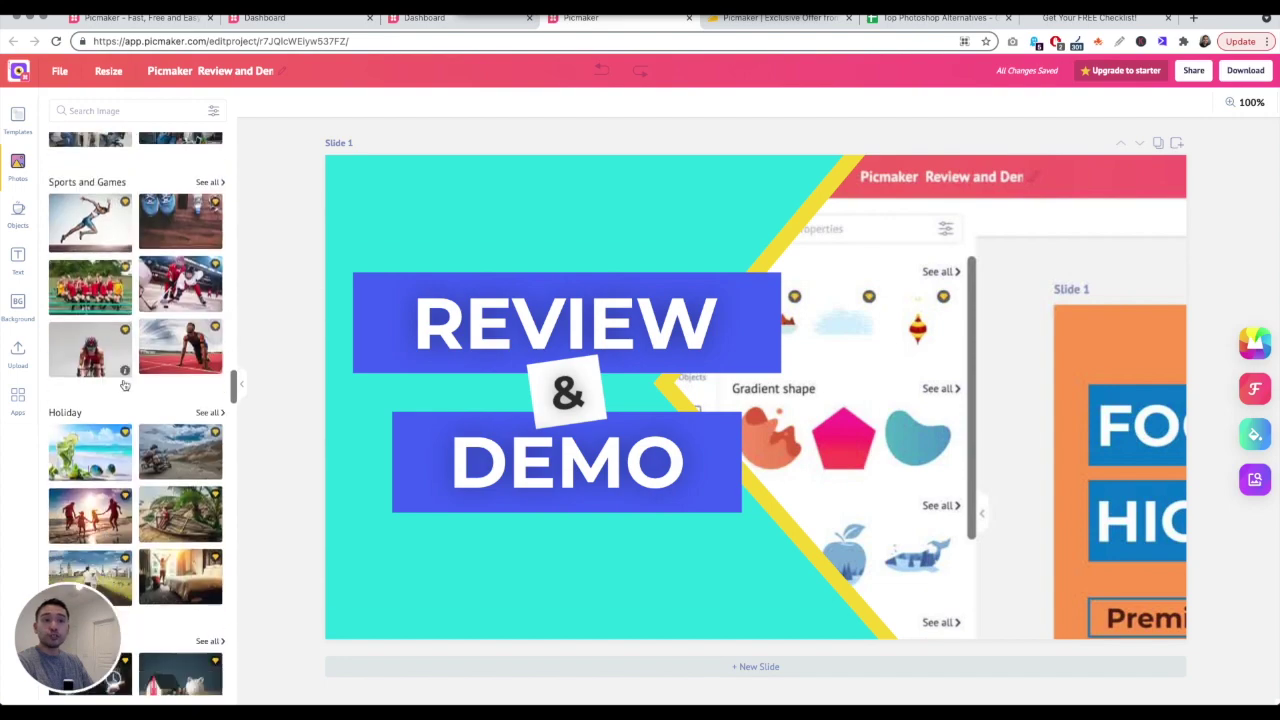
scroll(110, 250, up, 20)
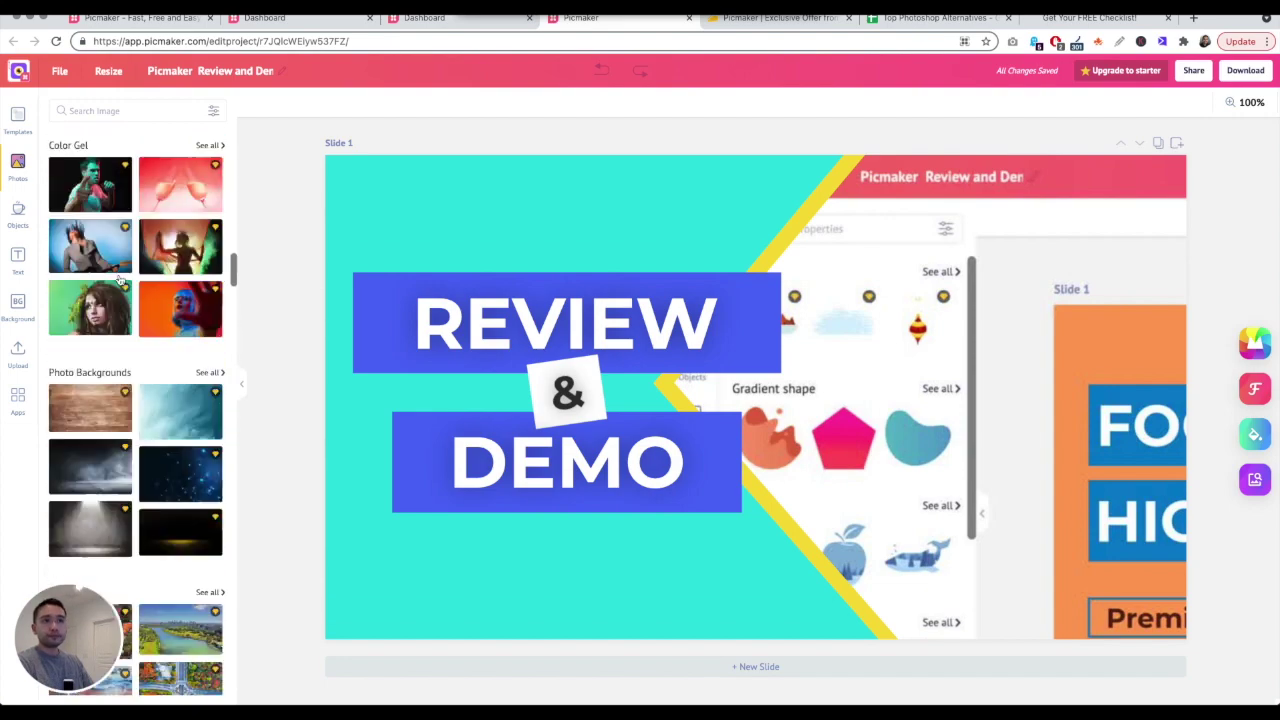
Search the photos for 'blue', clear the search, and open then close the Filters menu
click(172, 112)
text(blue)
key(Return)
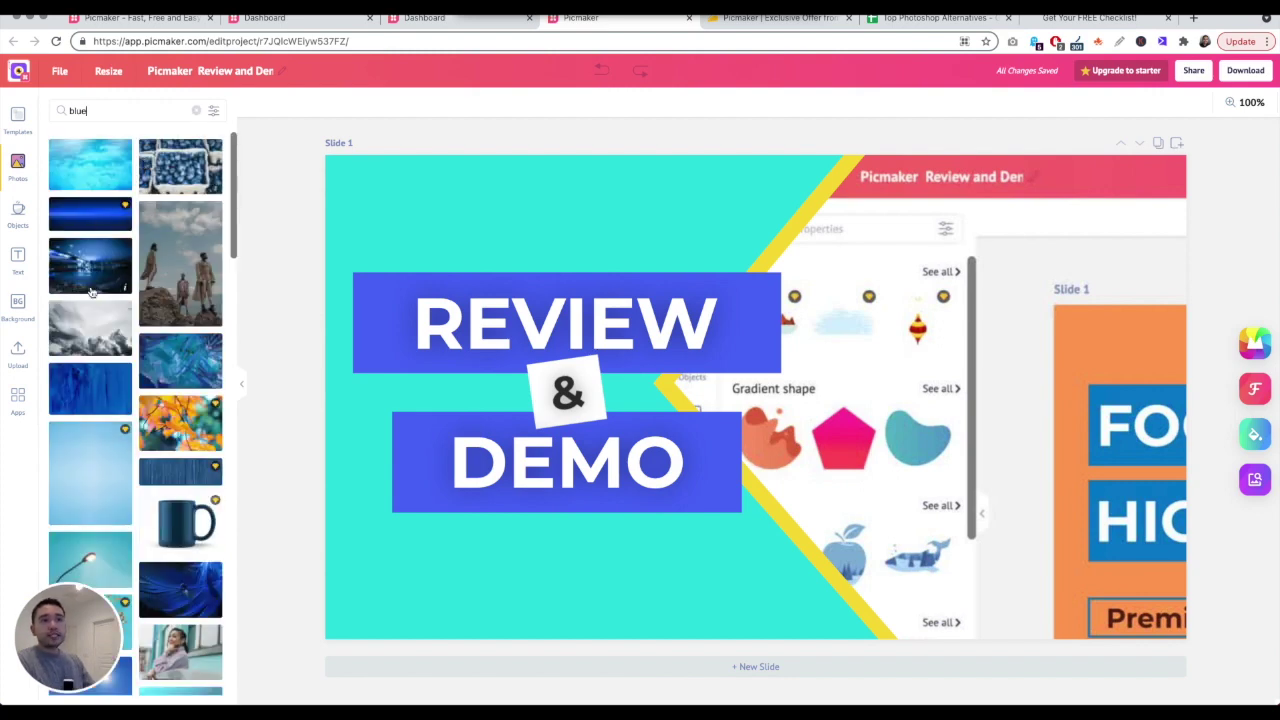
click(198, 113)
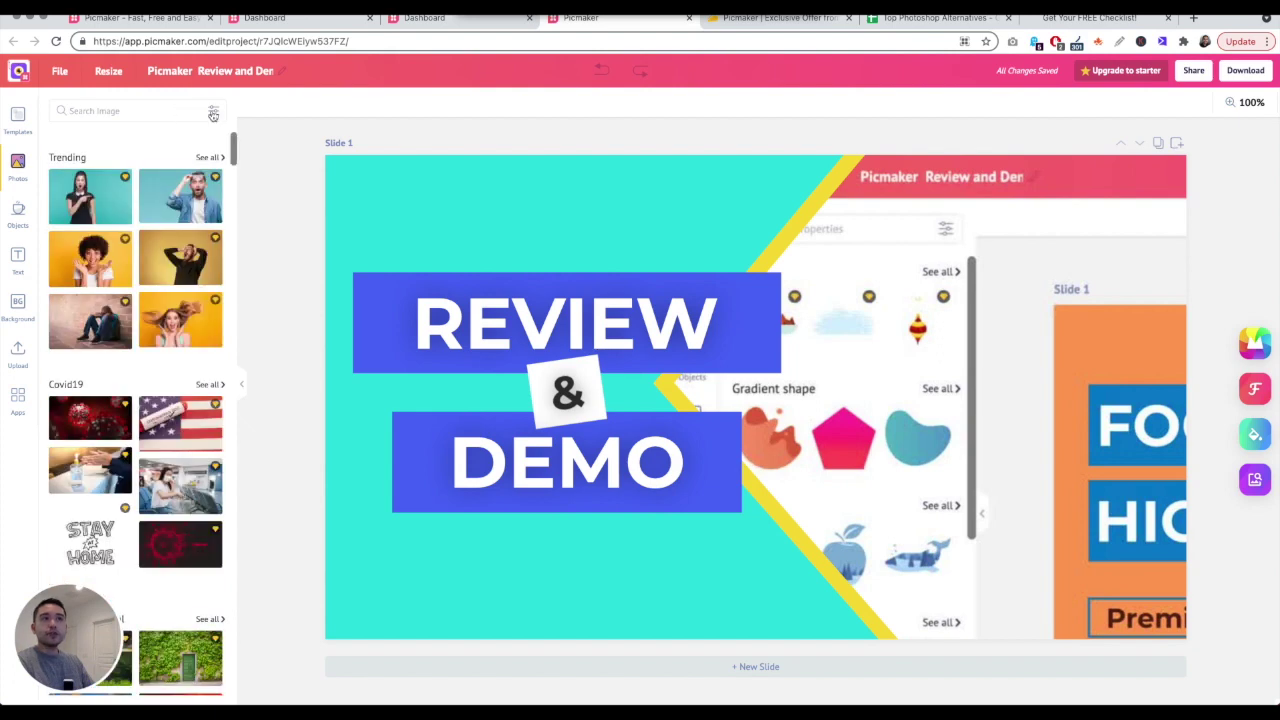
click(213, 113)
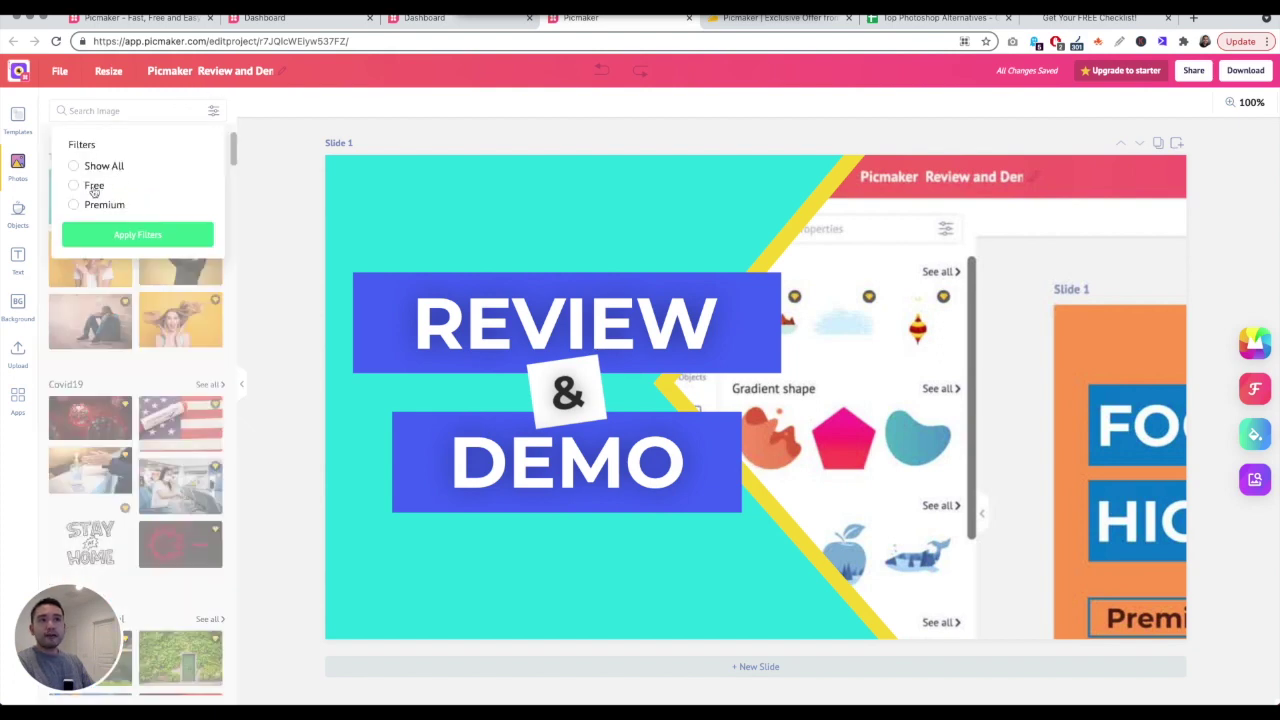
click(213, 114)
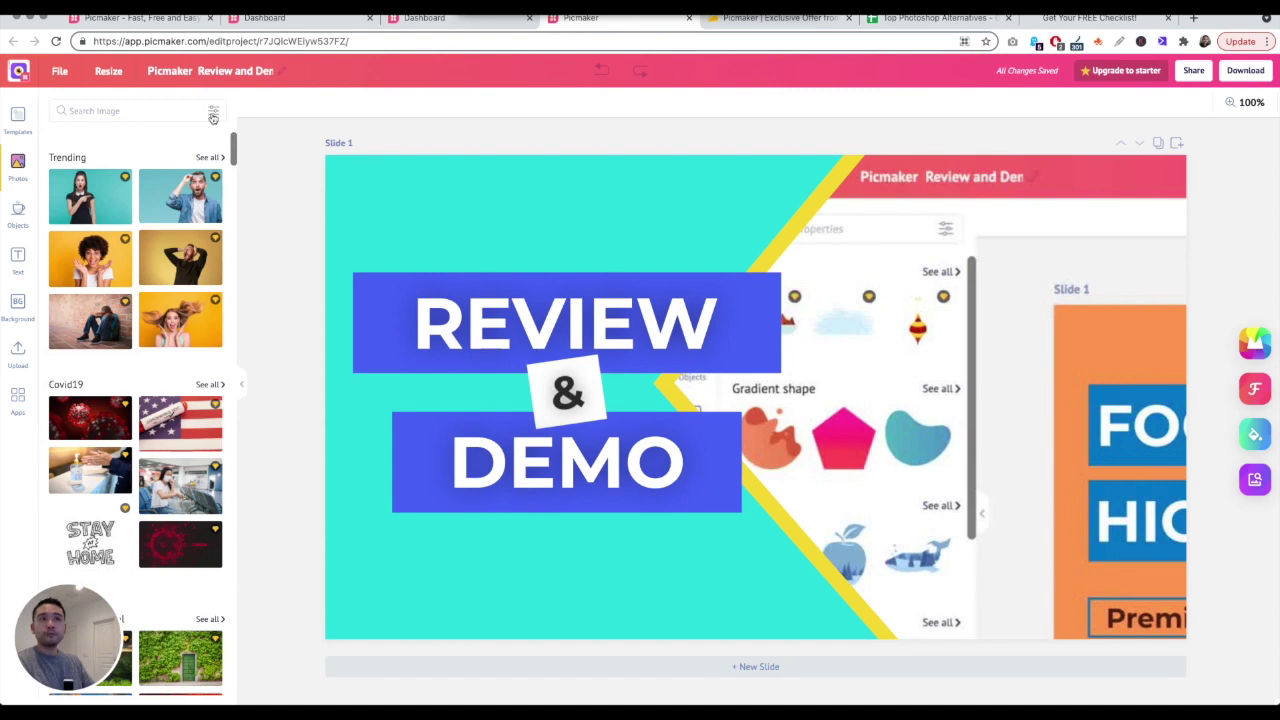
click(17, 212)
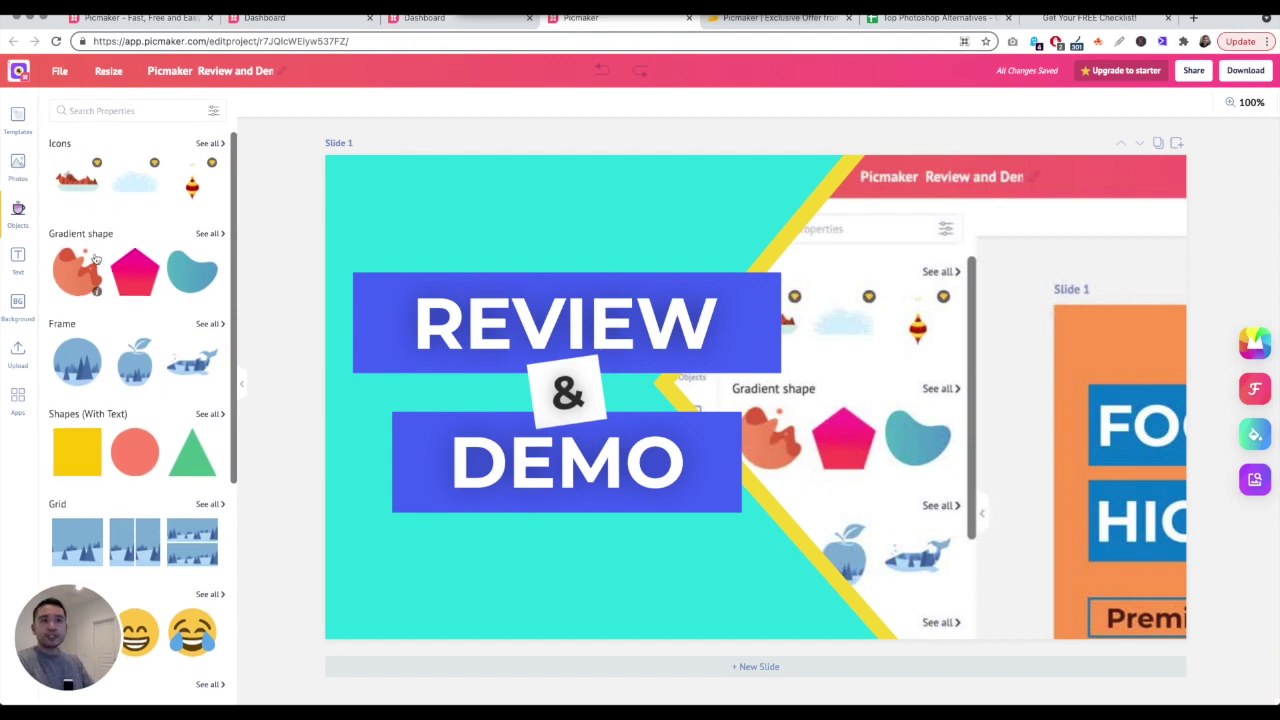
Scroll the Objects panel down through shapes, emojis and stickers to Film & Media and Social Network
scroll(92, 258, down, 2)
scroll(136, 258, down, 2)
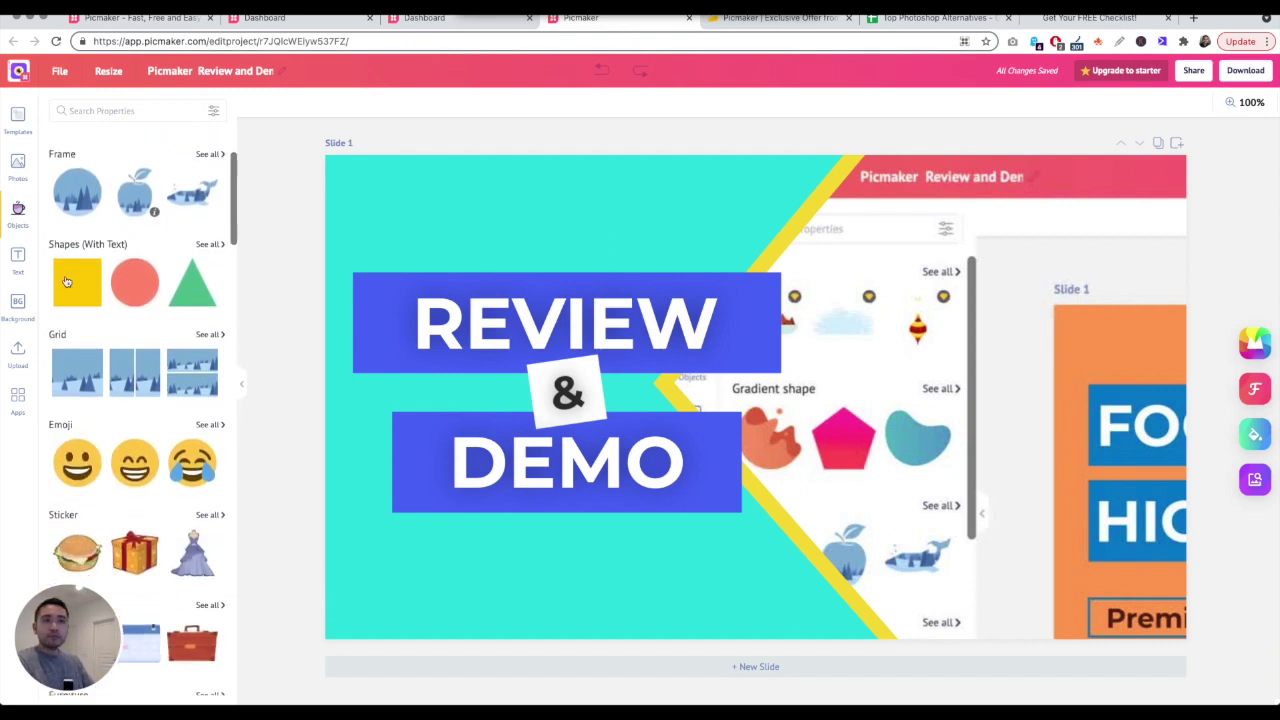
scroll(150, 238, down, 4)
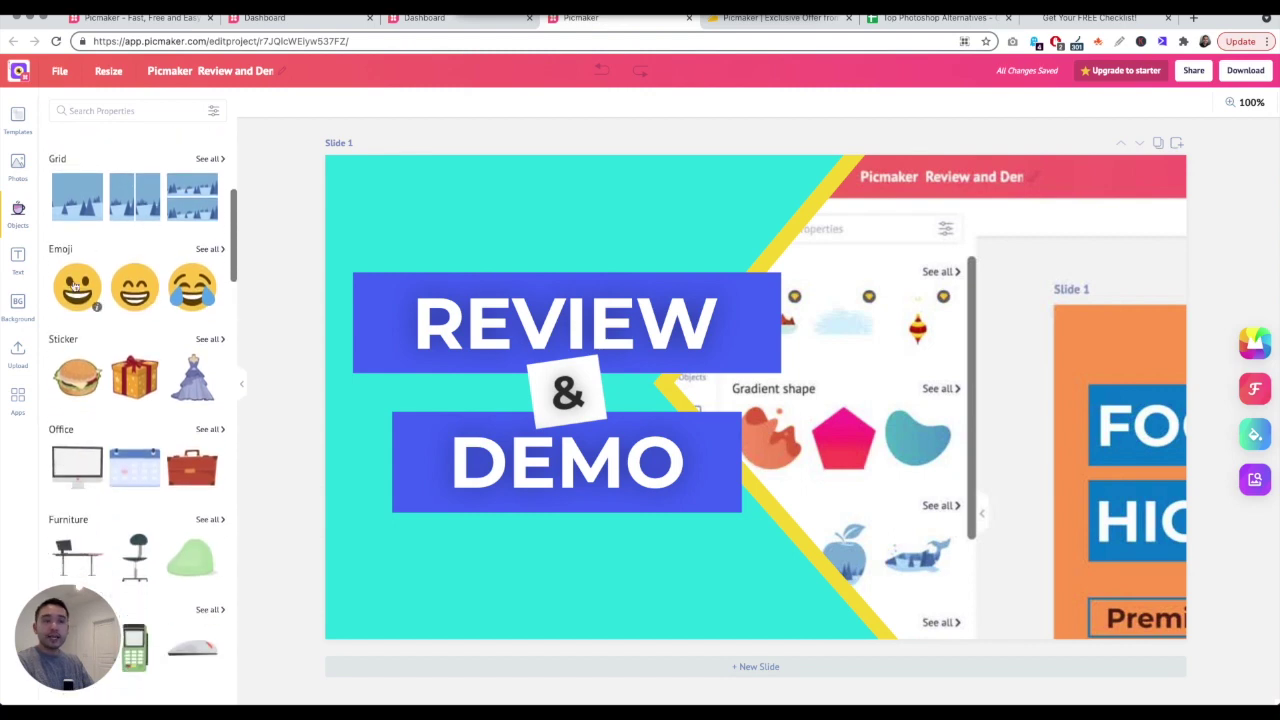
scroll(86, 288, down, 10)
scroll(88, 289, down, 5)
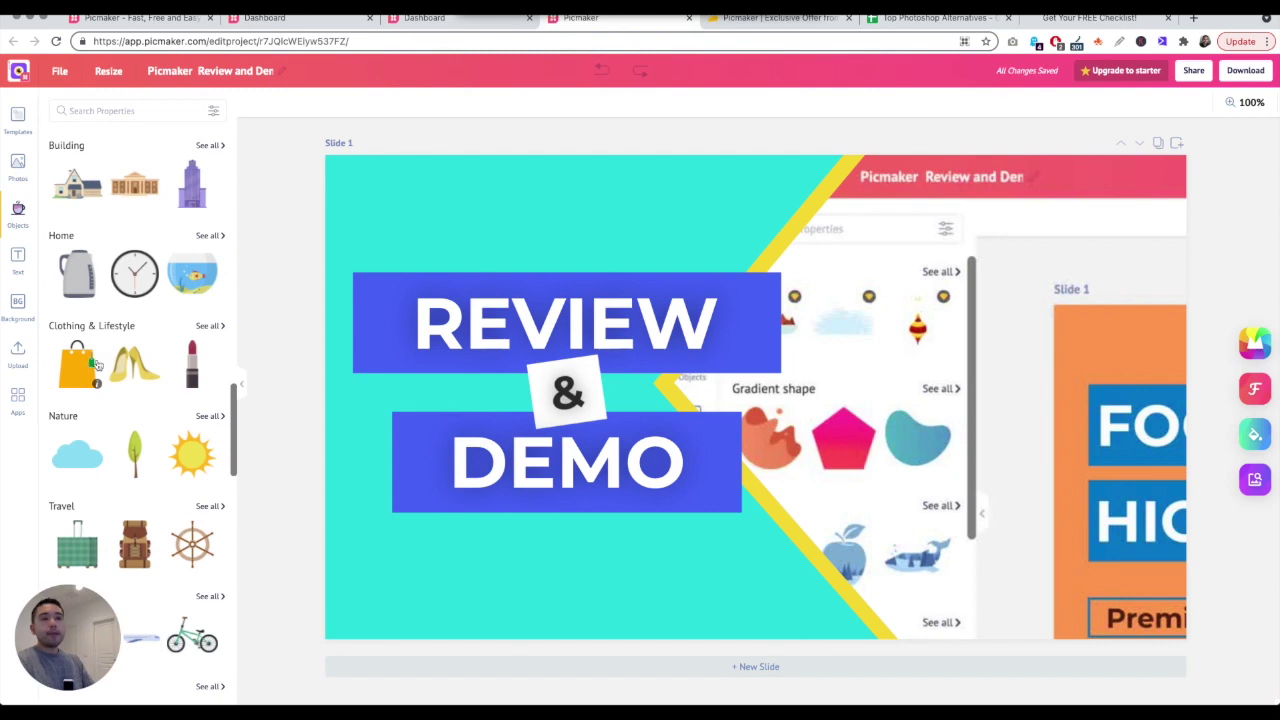
scroll(178, 340, down, 8)
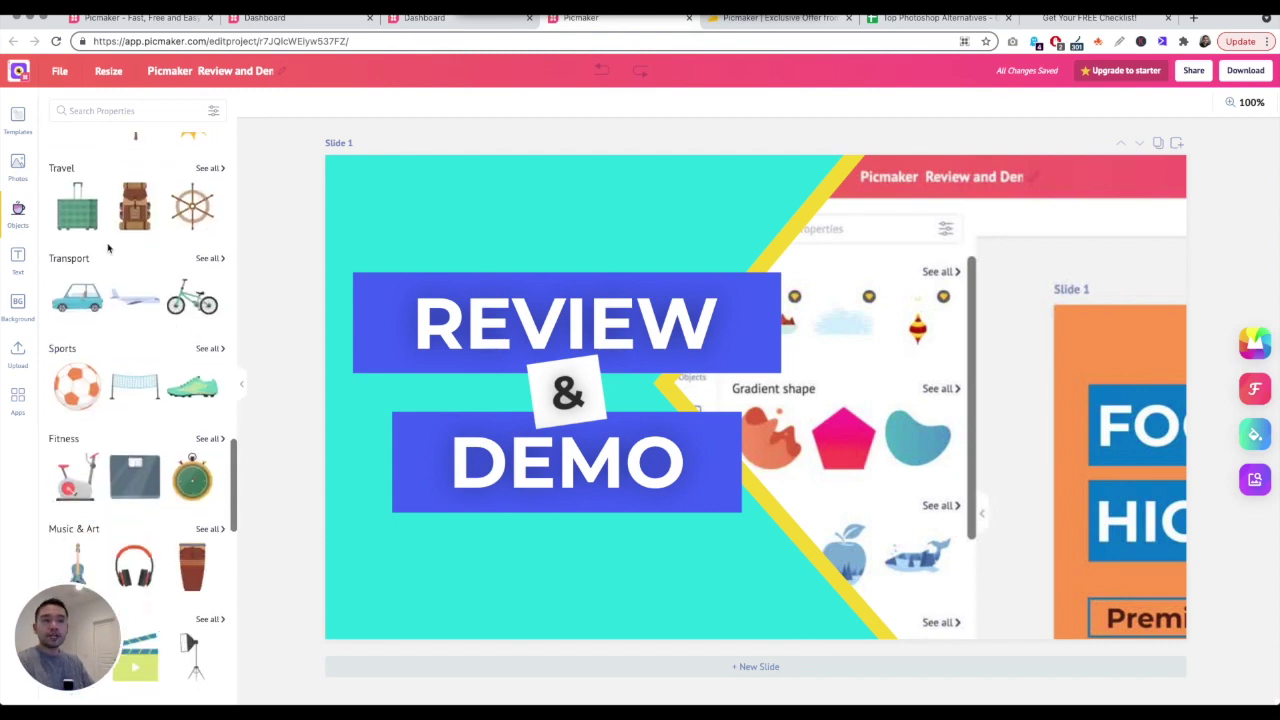
scroll(110, 250, down, 5)
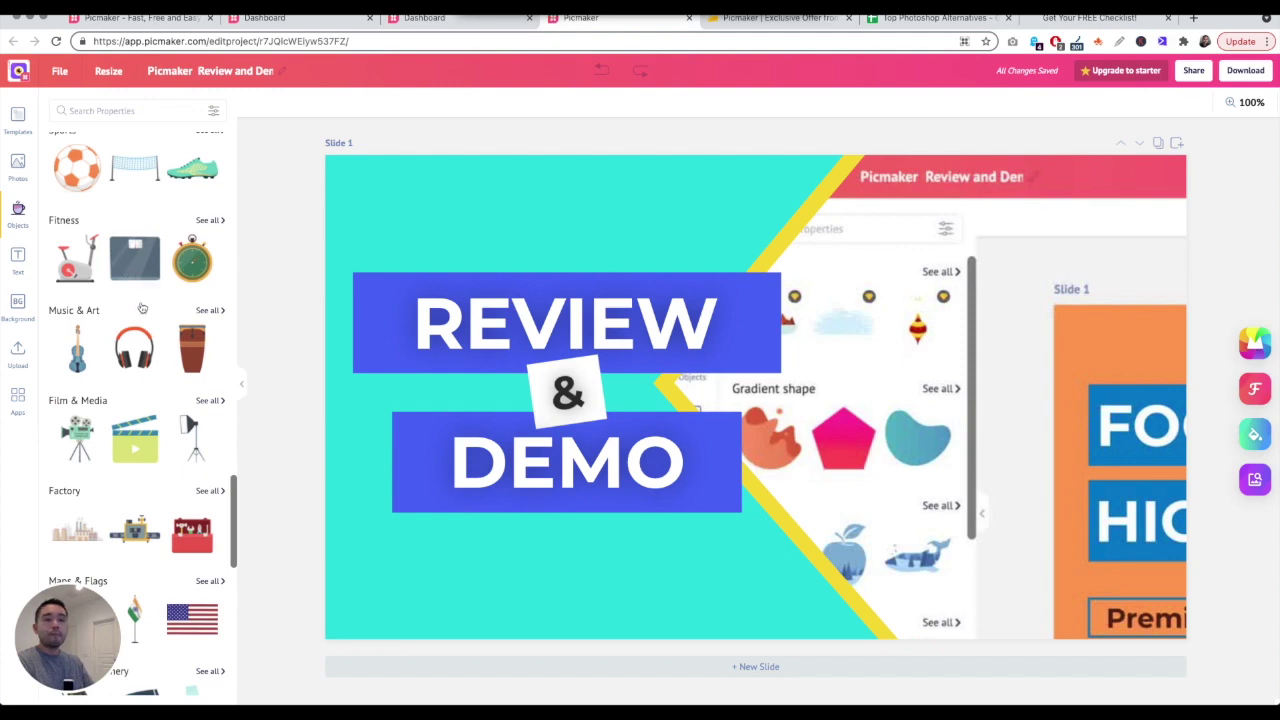
scroll(133, 287, down, 4)
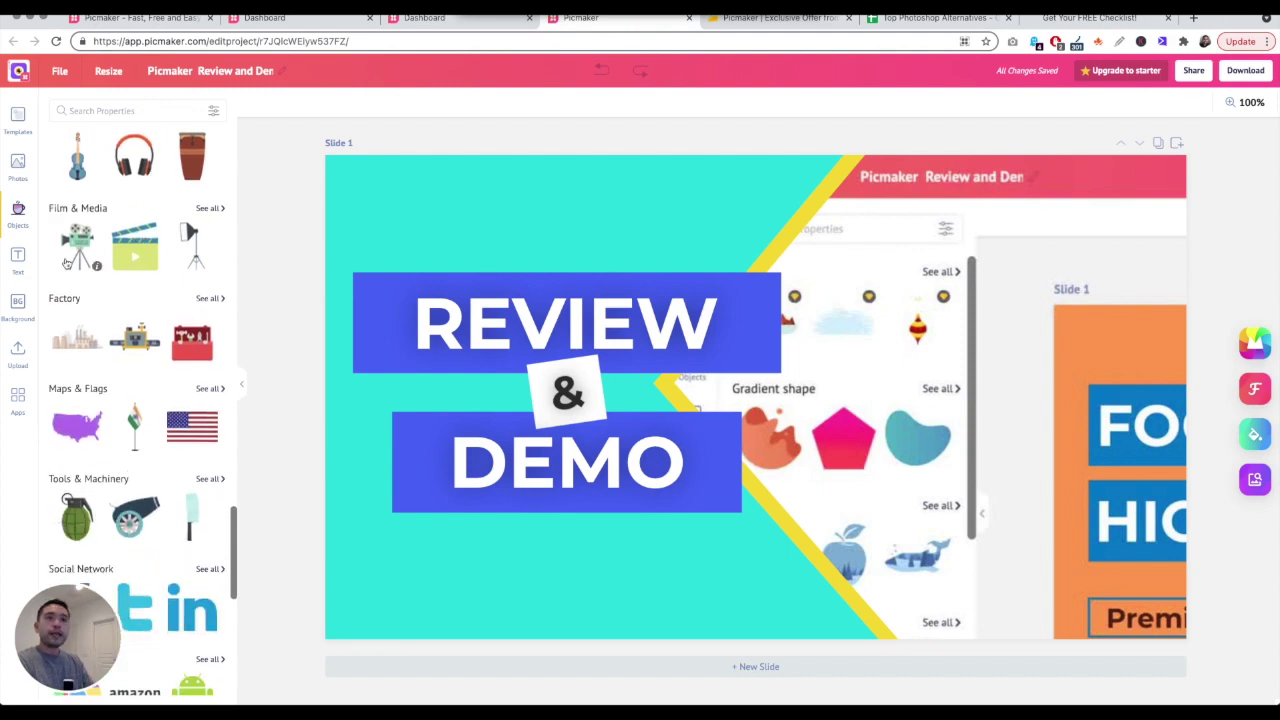
Scroll through the Text panel's heading and text templates, then switch to the Background library
click(18, 258)
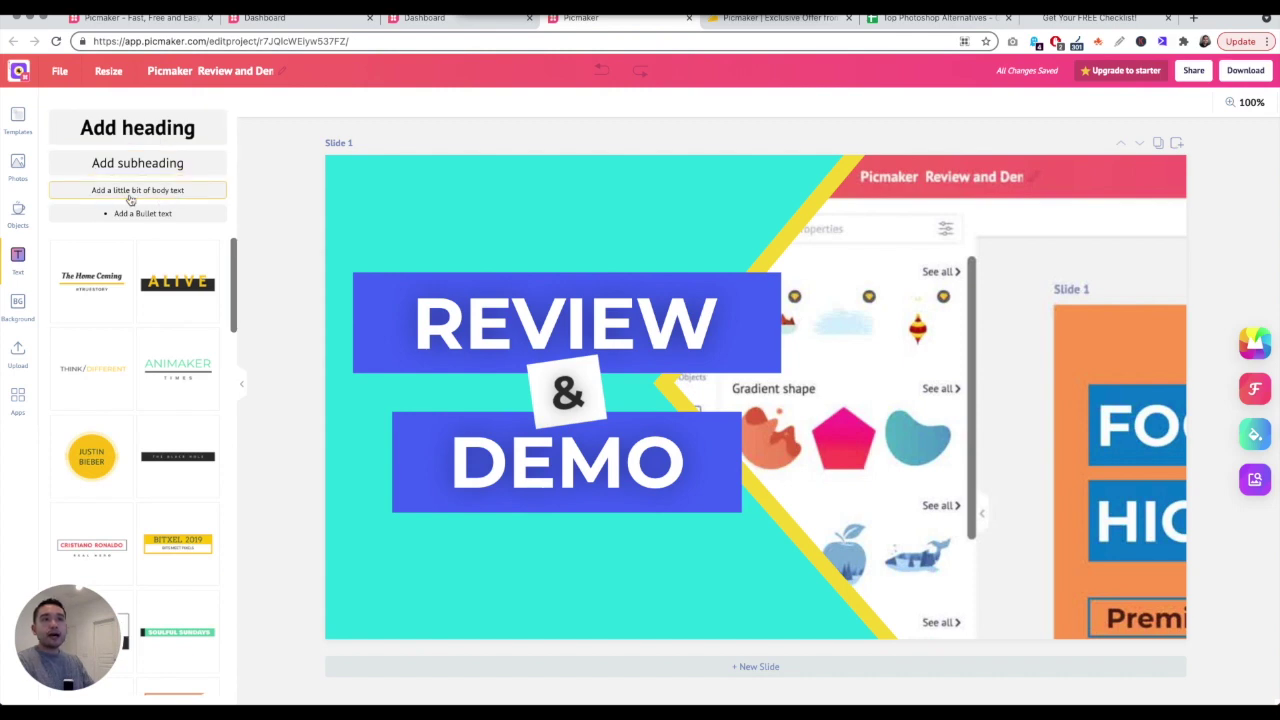
scroll(118, 275, down, 10)
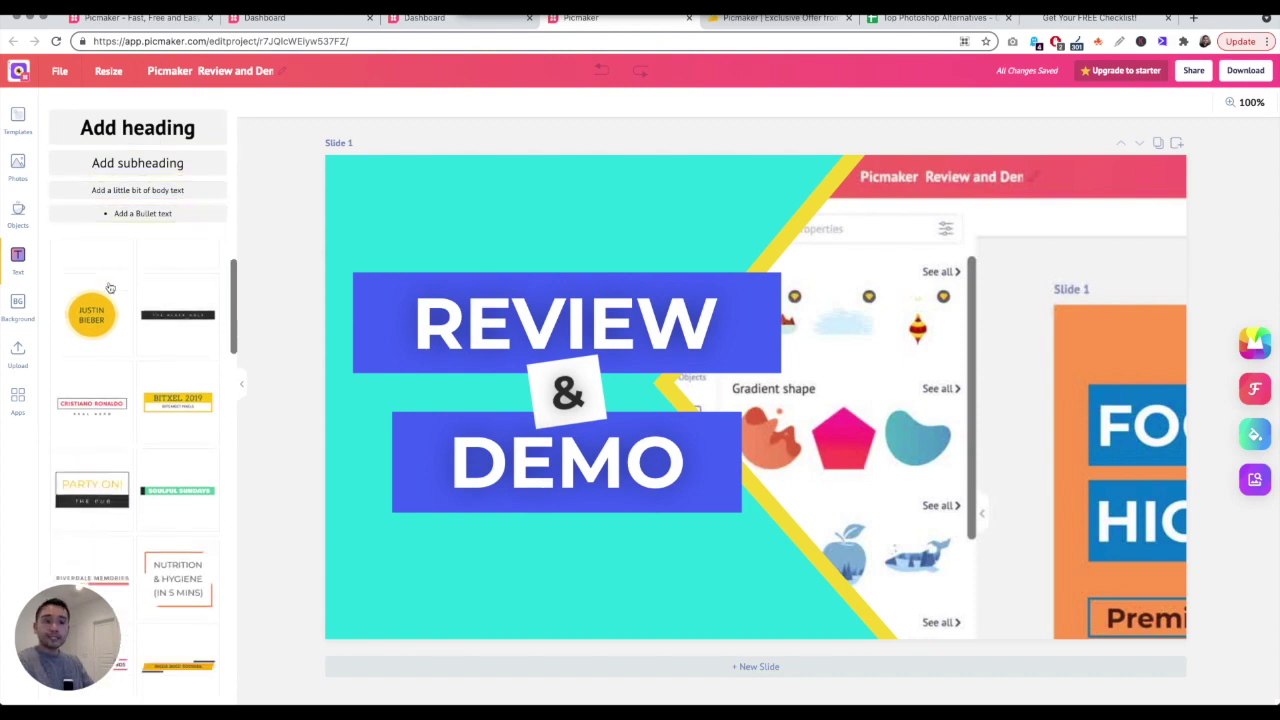
scroll(175, 313, down, 10)
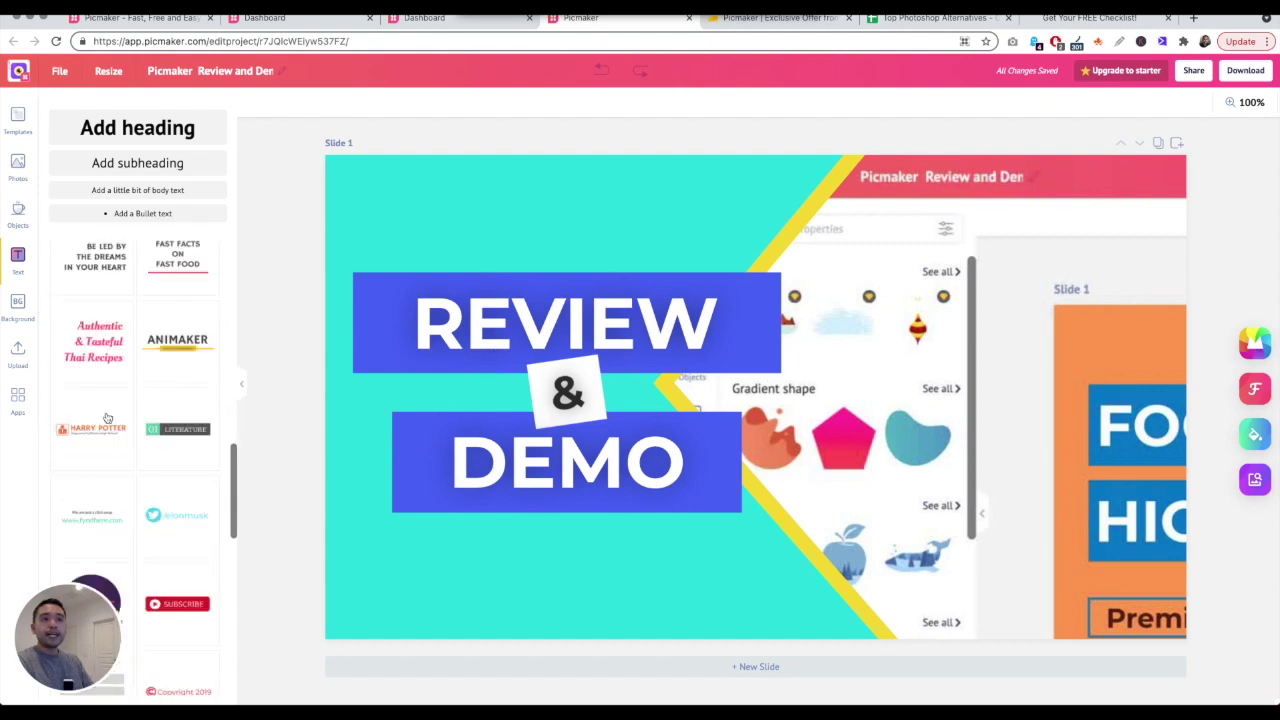
scroll(169, 383, down, 6)
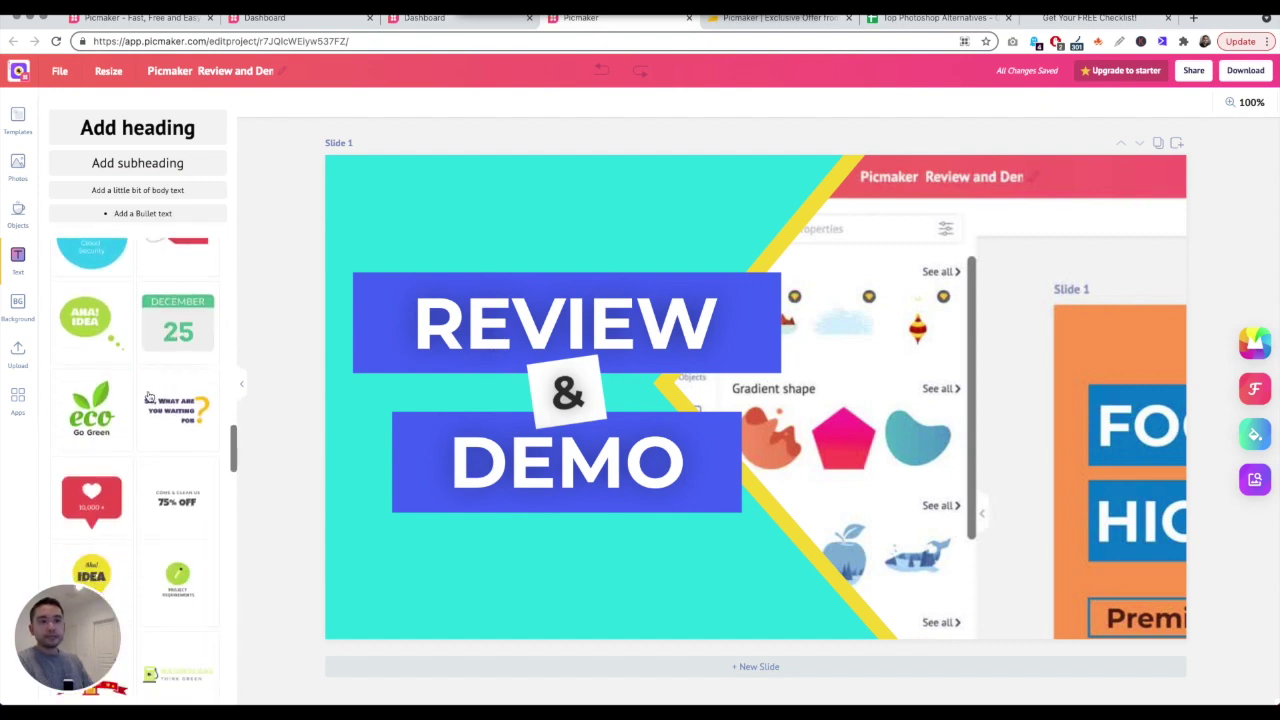
click(35, 310)
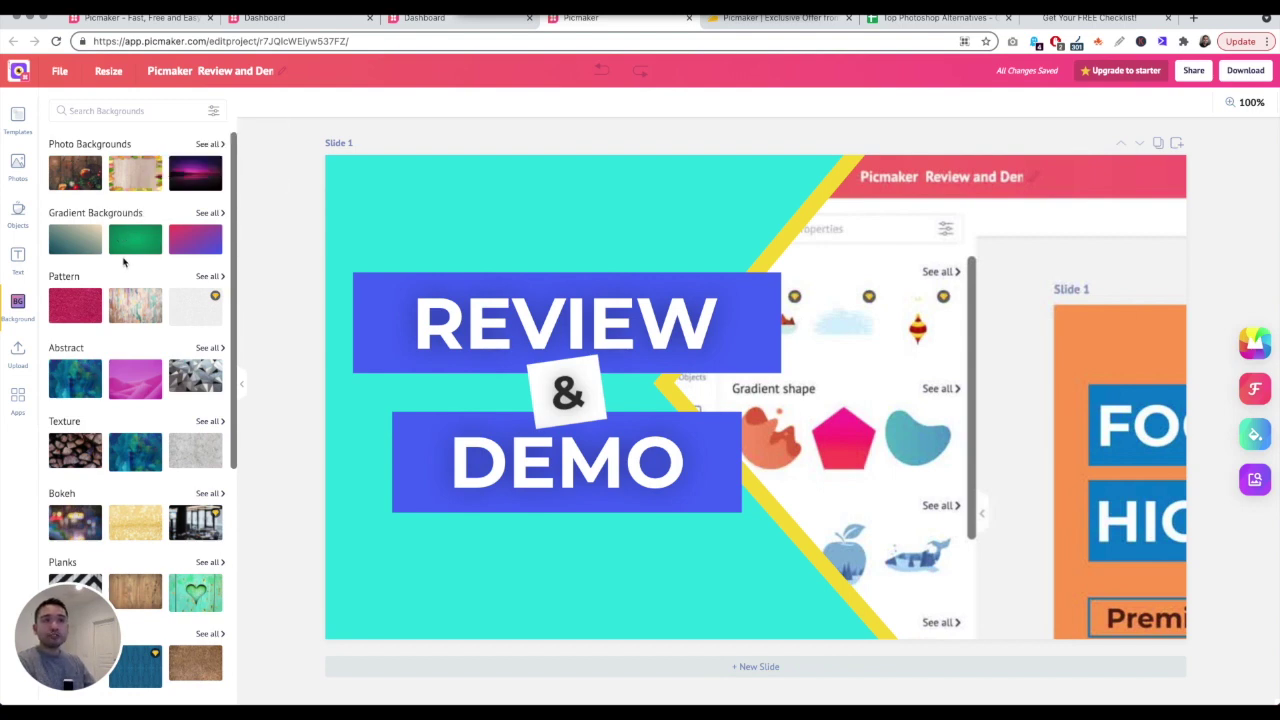
Scroll the Background All items grid, then show the My Files uploads with two images
scroll(124, 262, down, 10)
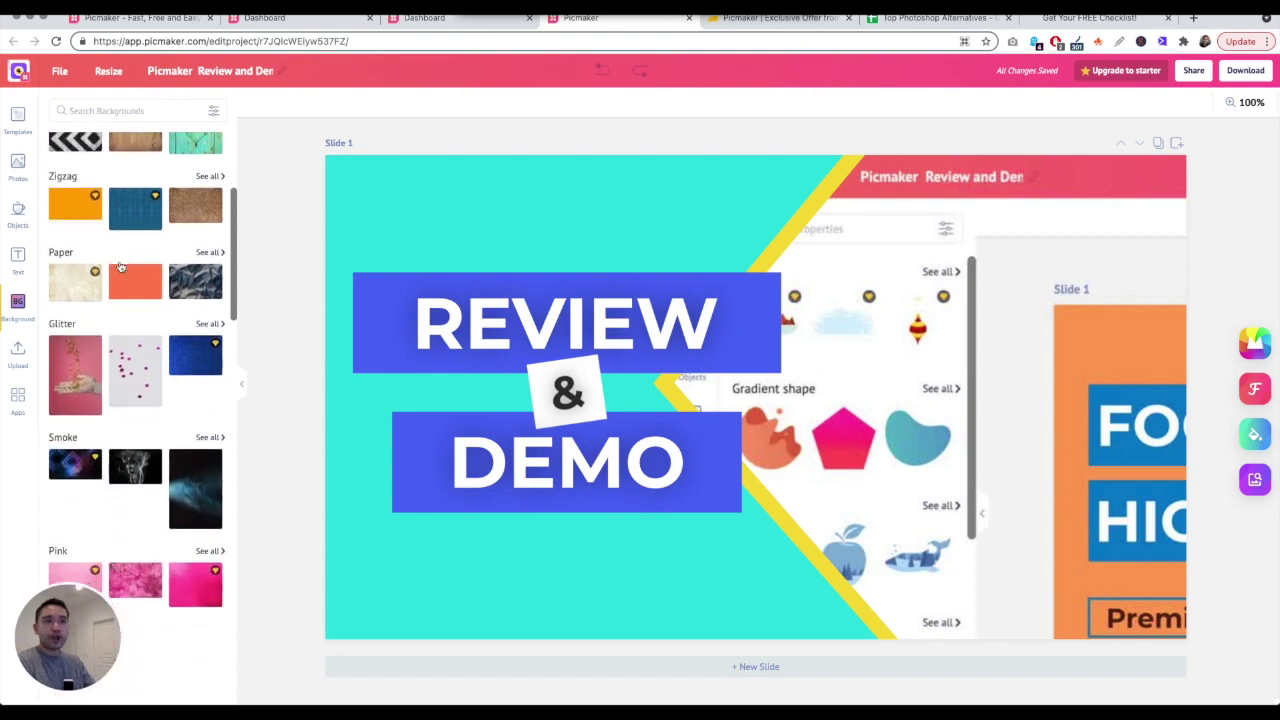
scroll(120, 266, down, 20)
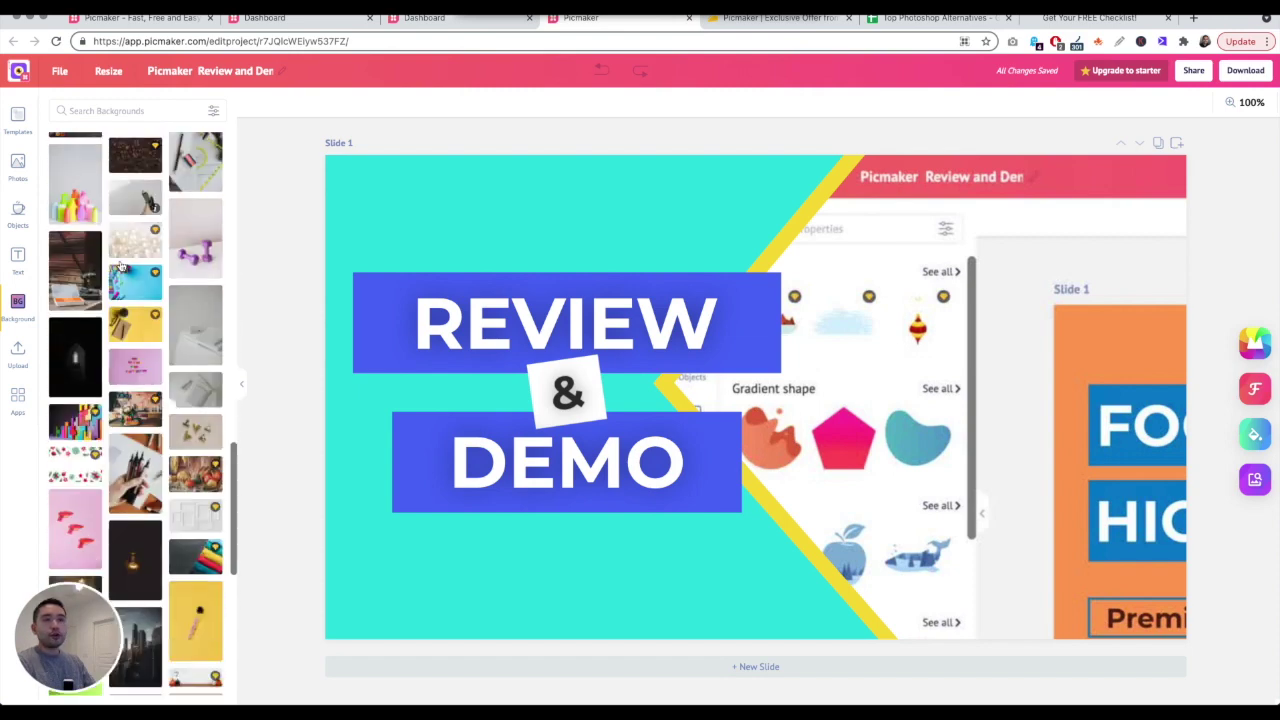
scroll(120, 266, down, 15)
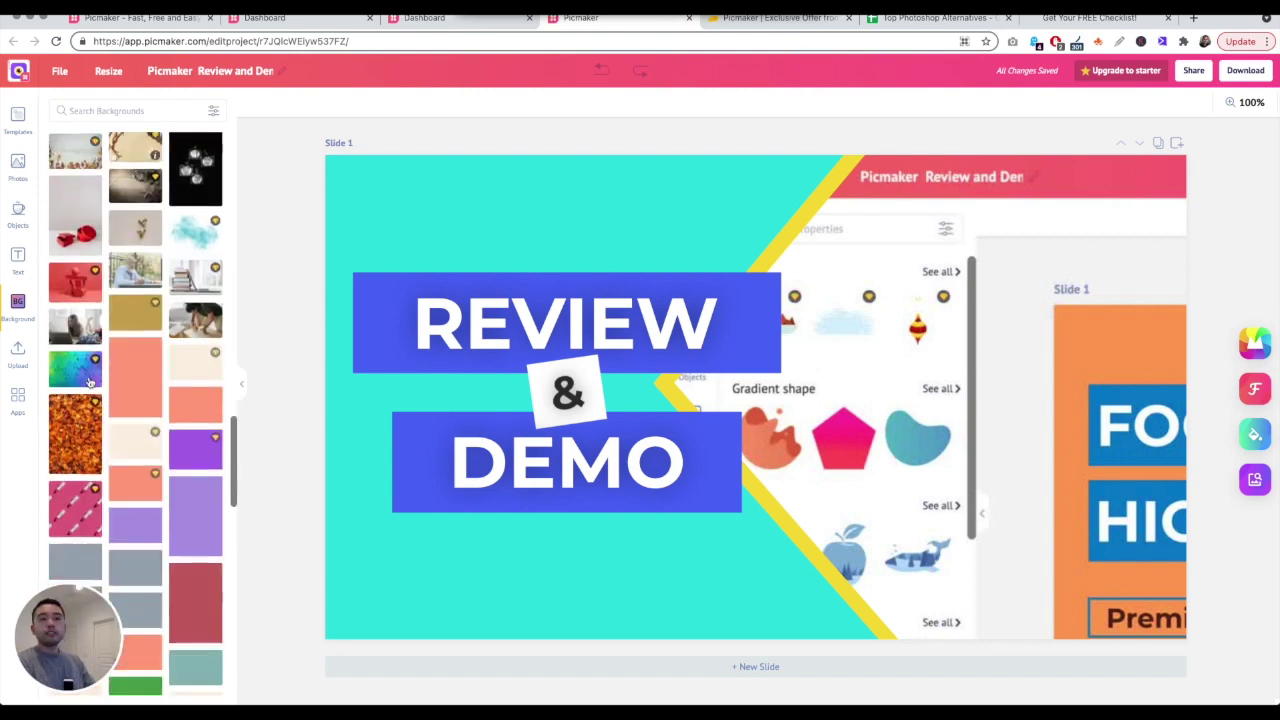
scroll(89, 382, down, 3)
scroll(146, 344, down, 12)
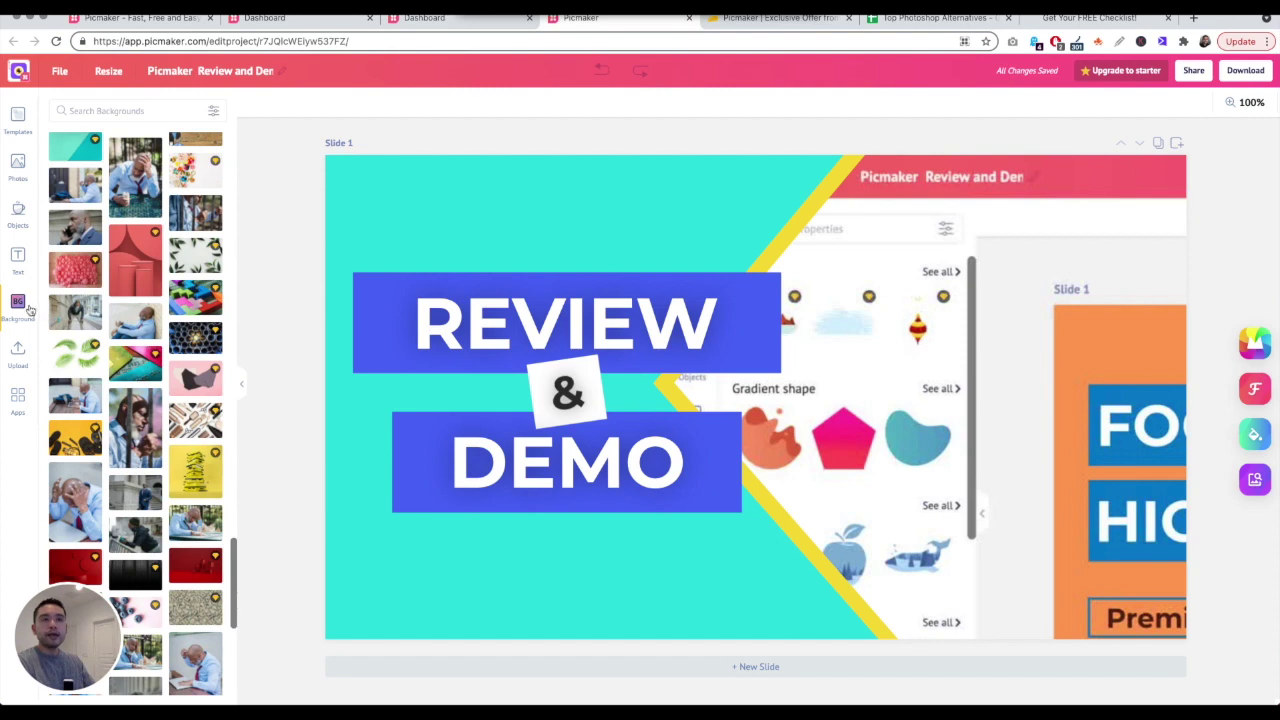
click(22, 352)
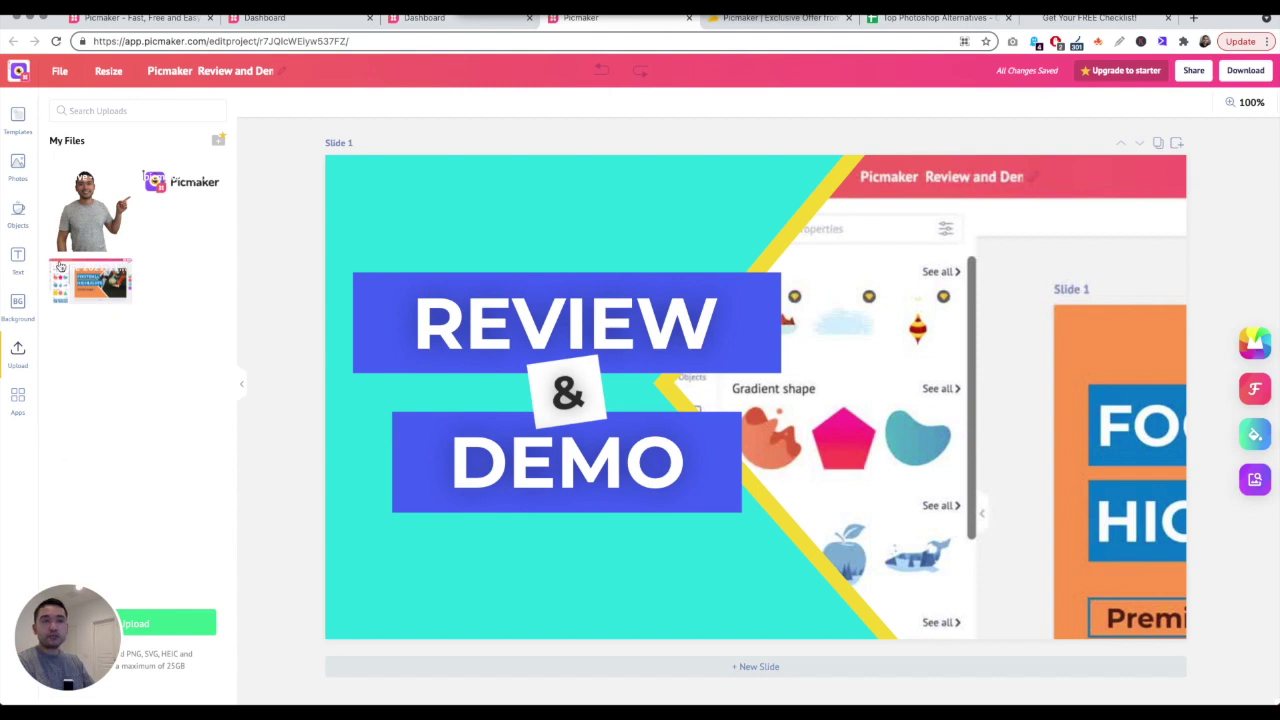
Show the Apps and Integration panel listing Pexels, Pixabay, Google Drive and Dropbox
click(17, 401)
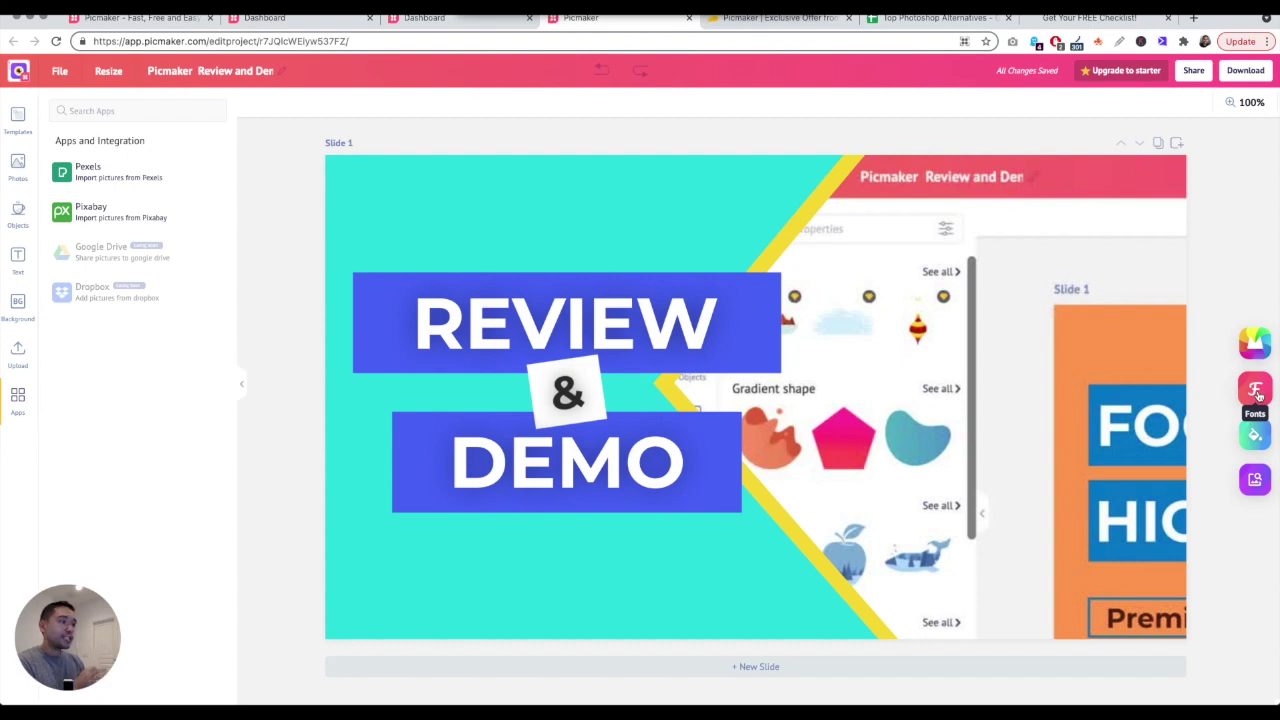
click(1256, 391)
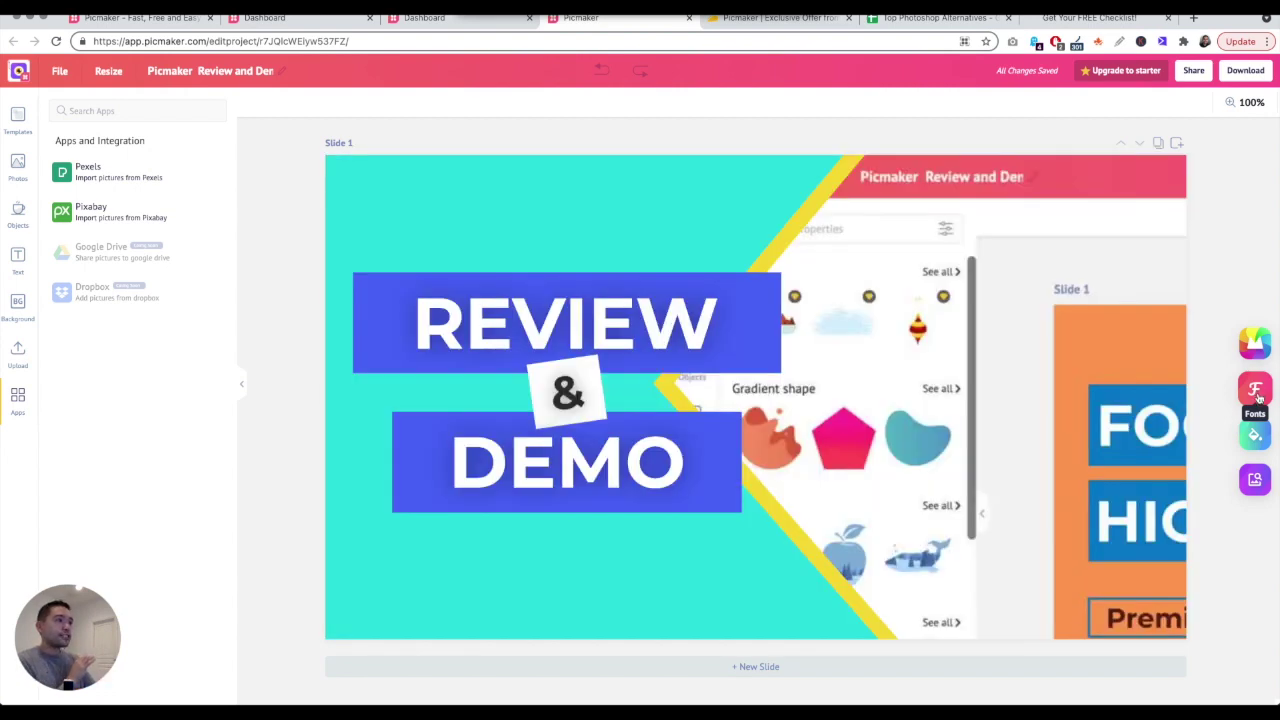
click(1257, 392)
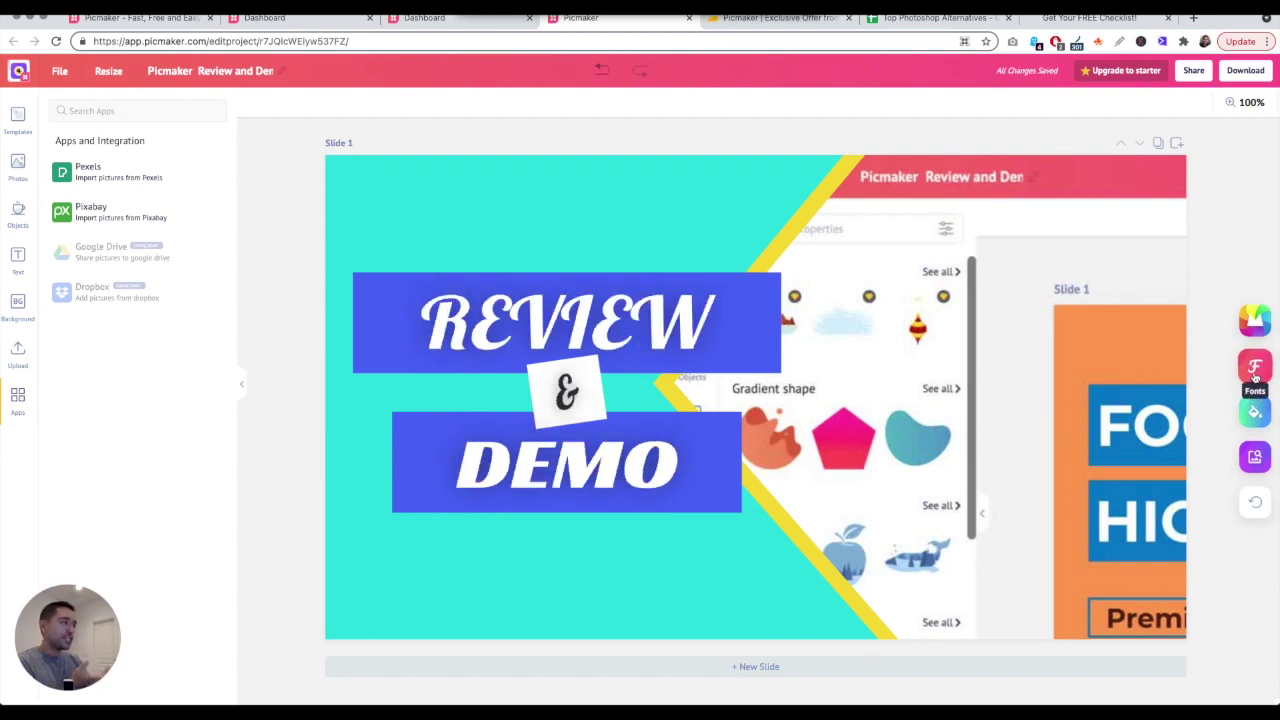
click(1256, 375)
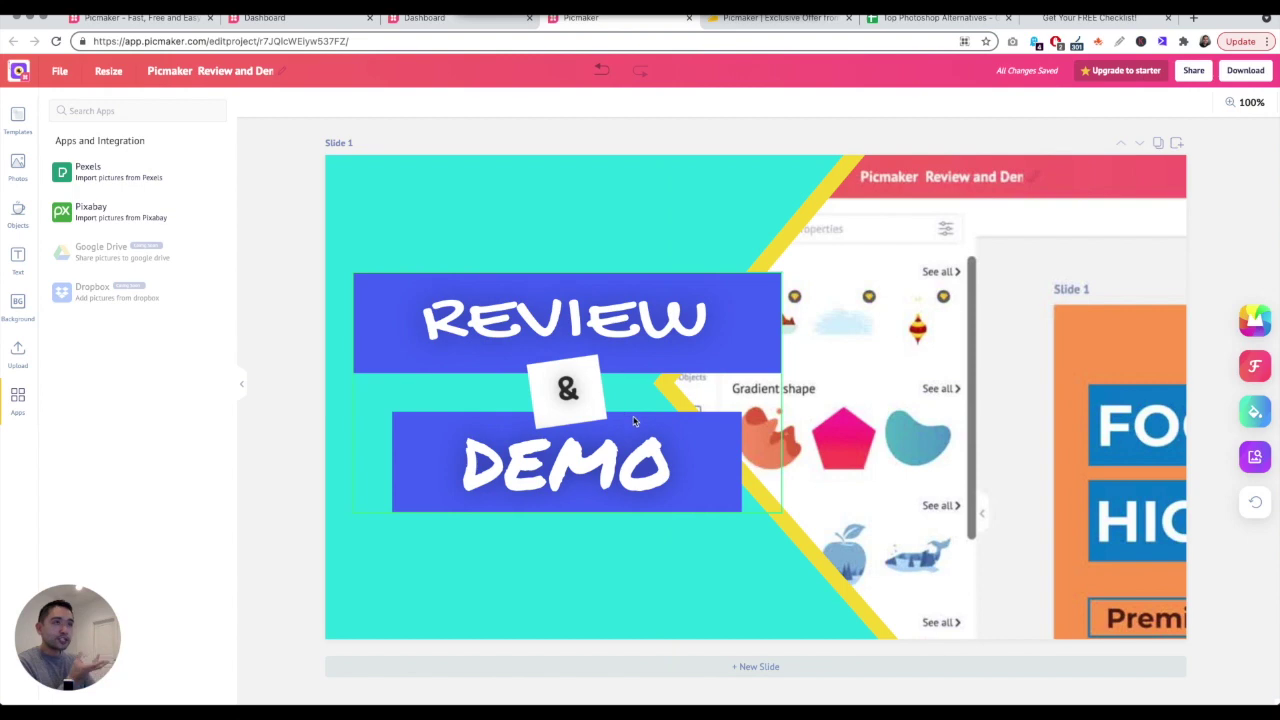
click(601, 73)
click(601, 73)
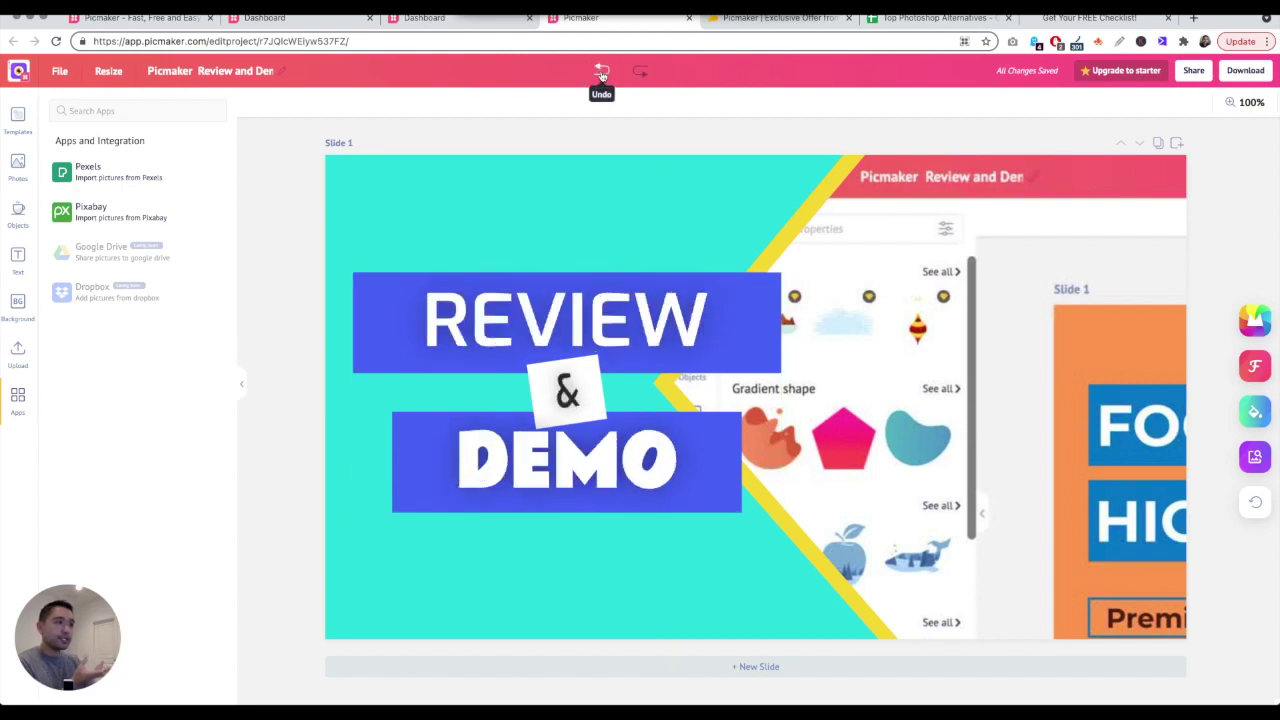
click(601, 73)
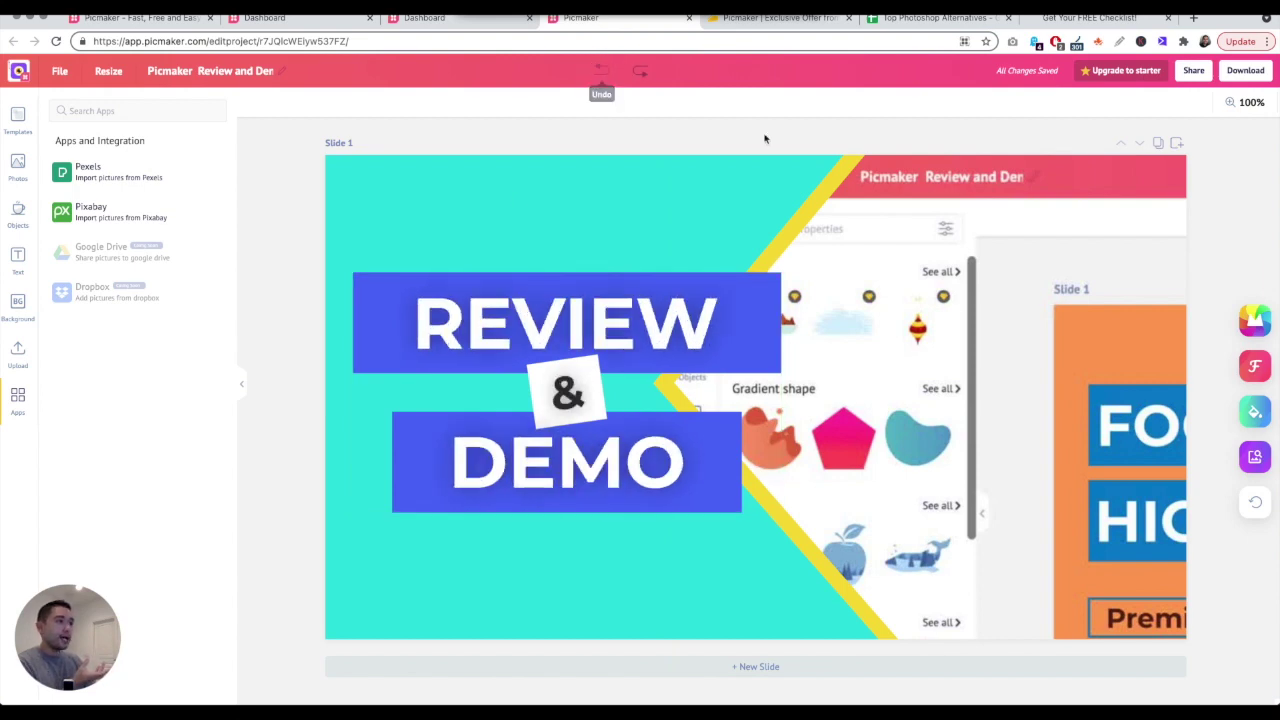
click(1255, 412)
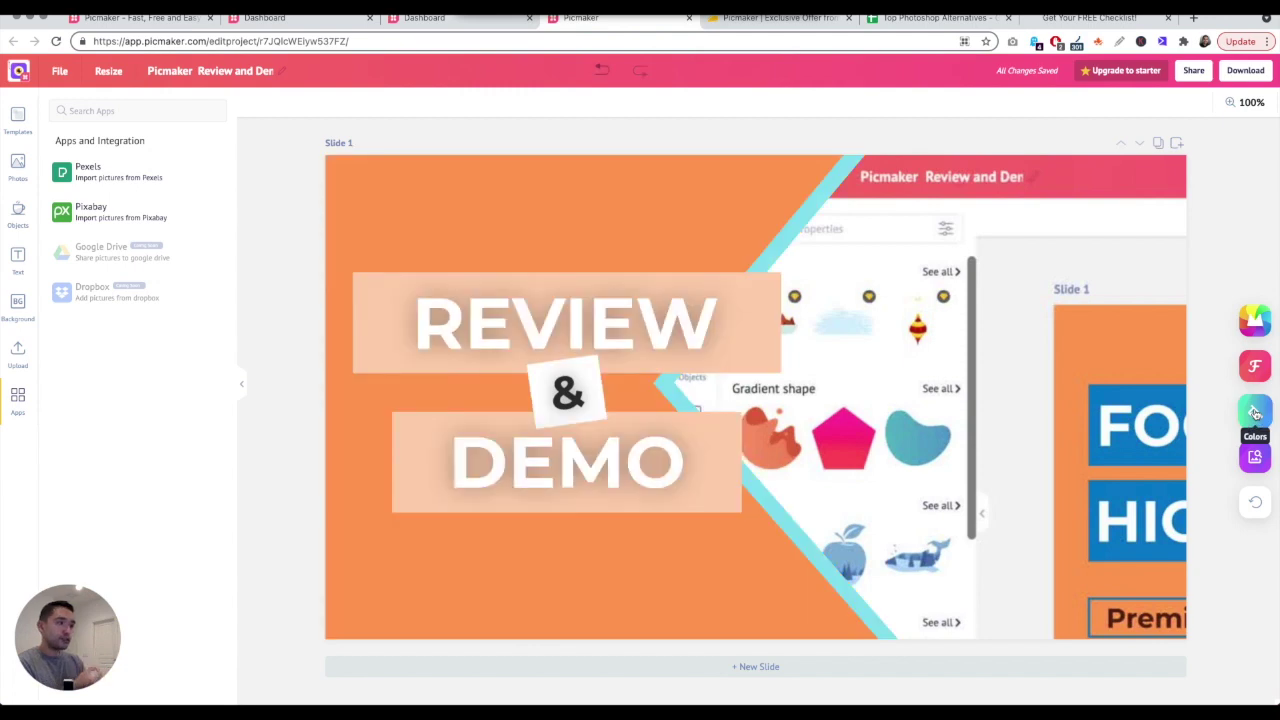
click(1255, 412)
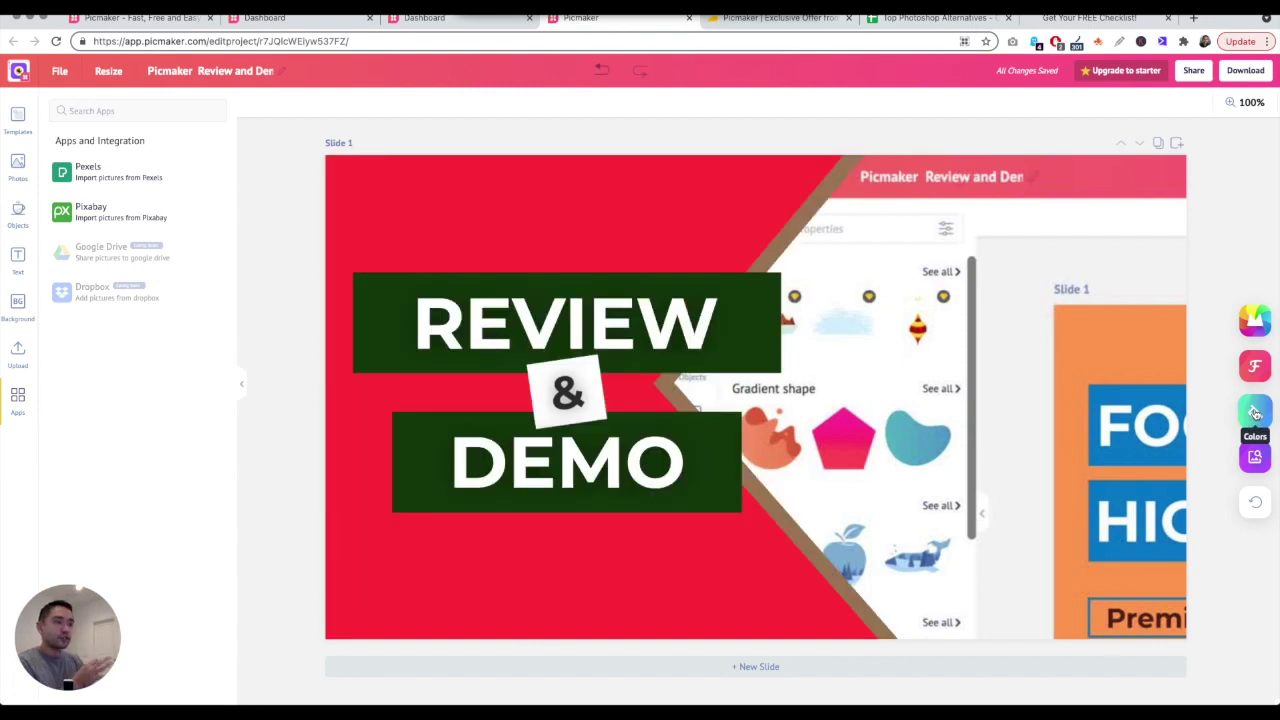
click(601, 73)
click(601, 73)
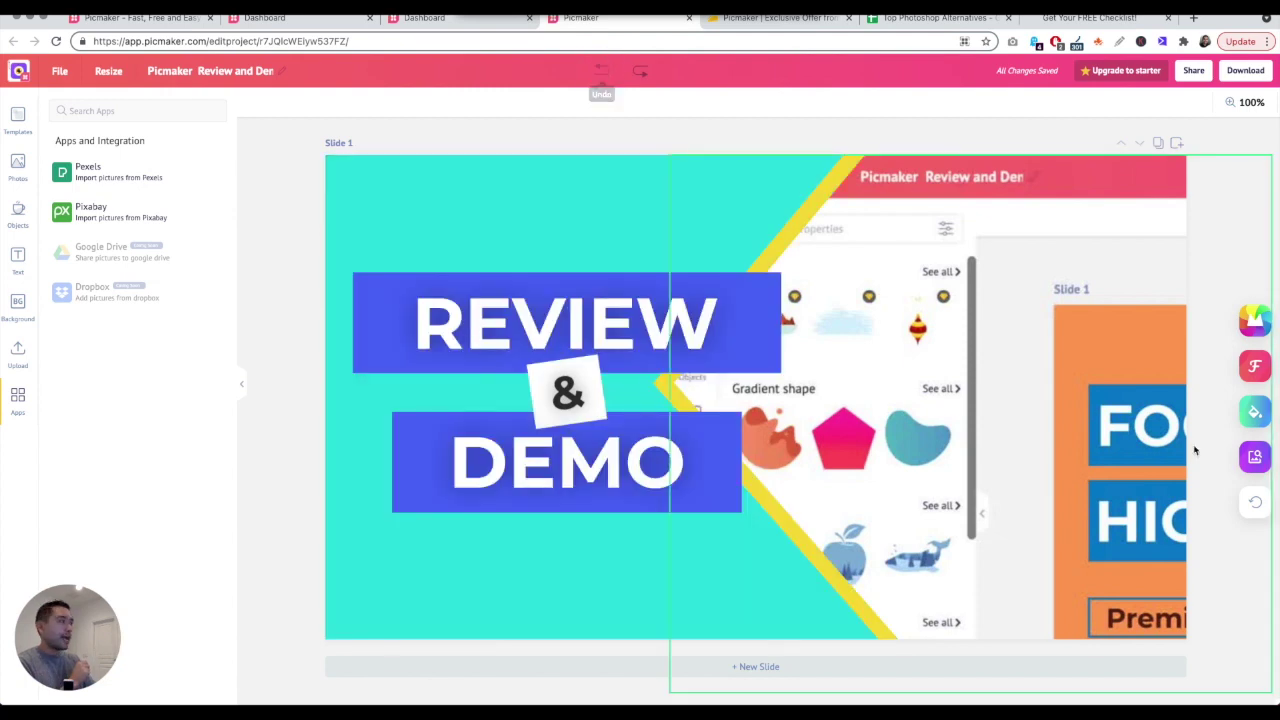
click(1263, 462)
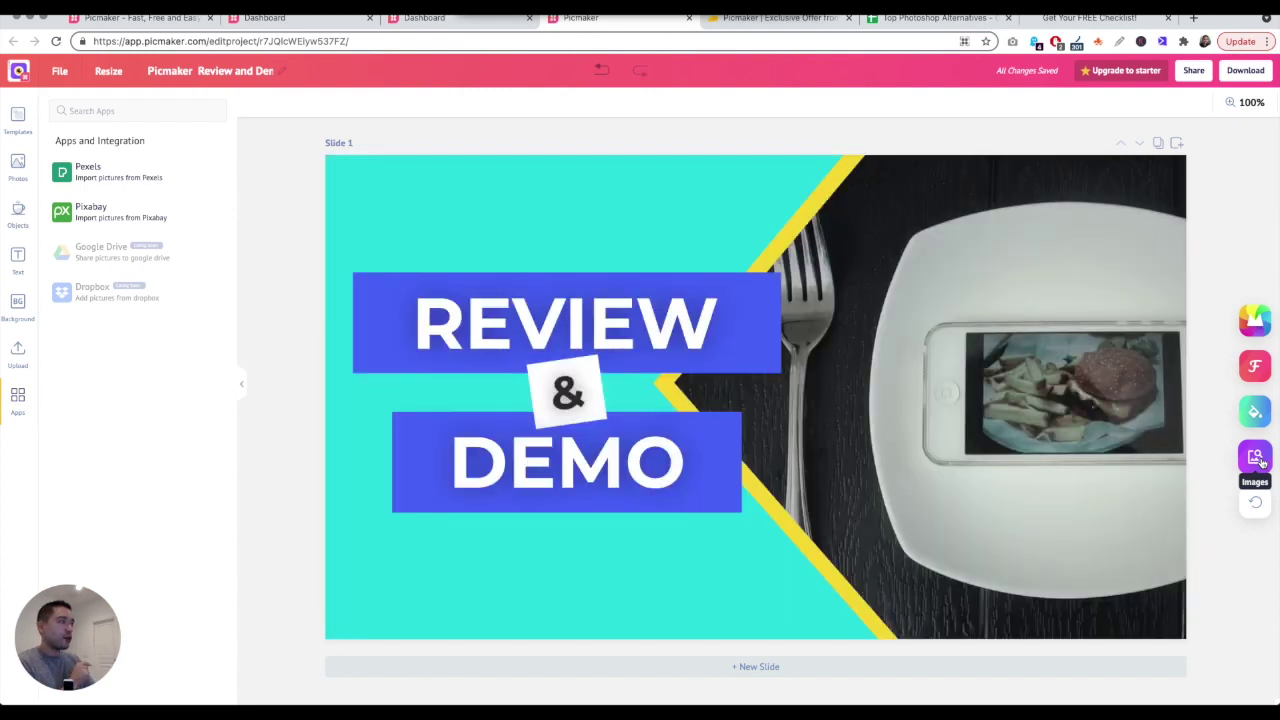
click(1263, 462)
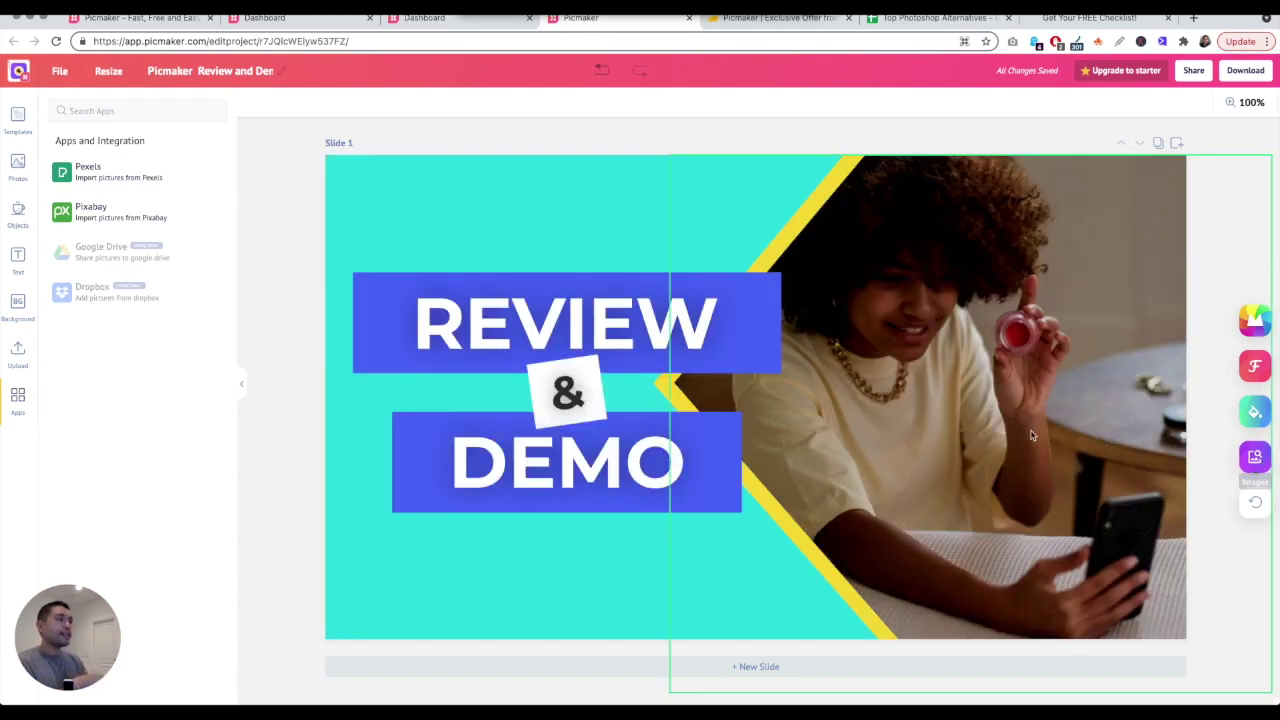
click(601, 70)
click(601, 70)
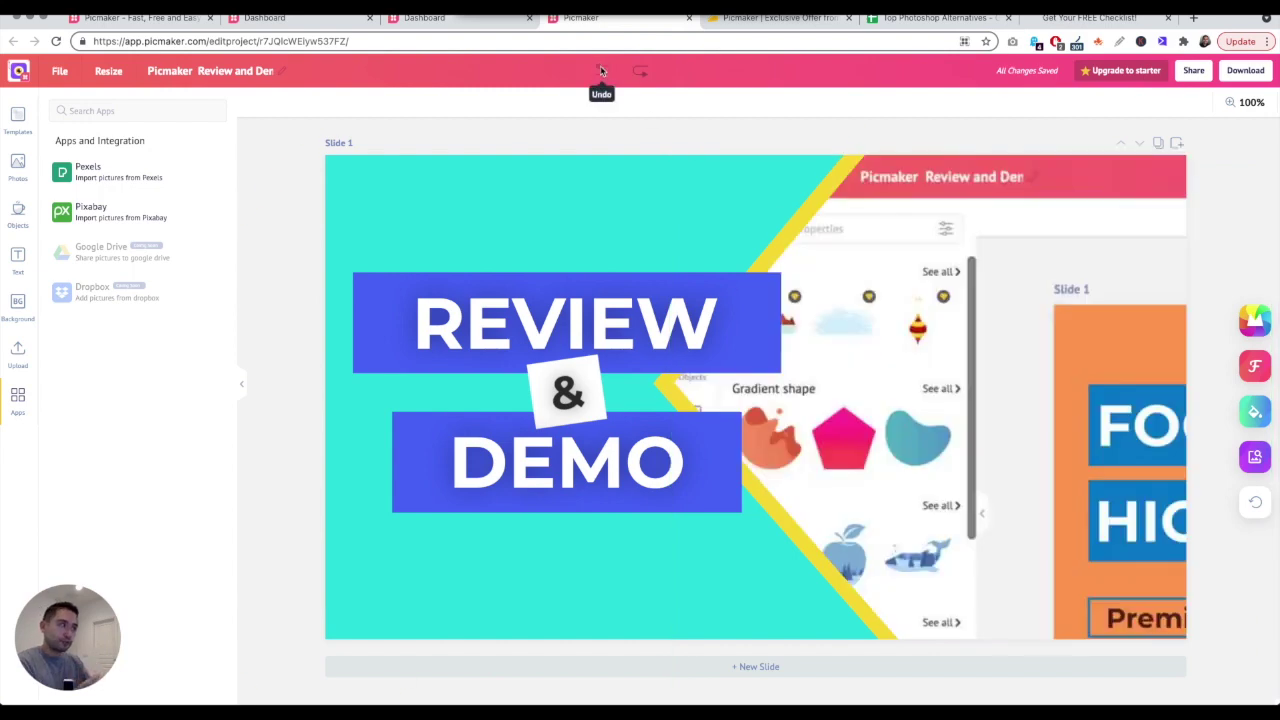
click(1257, 320)
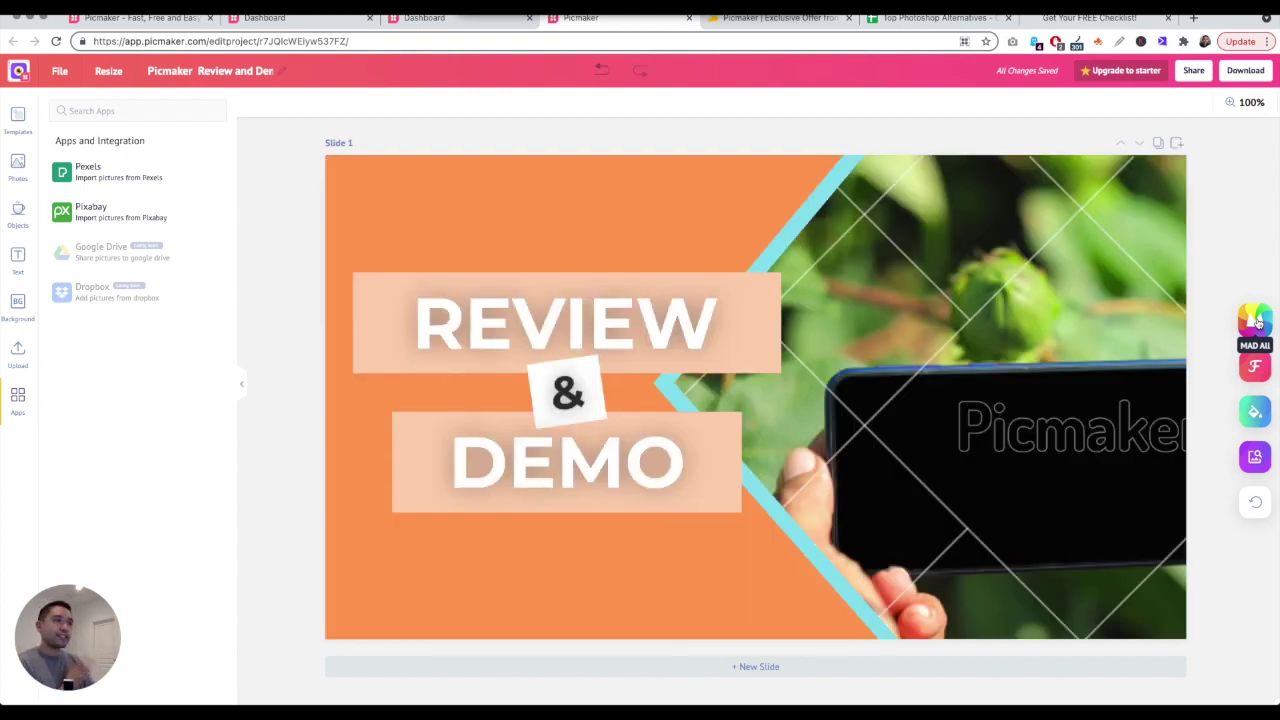
click(1257, 320)
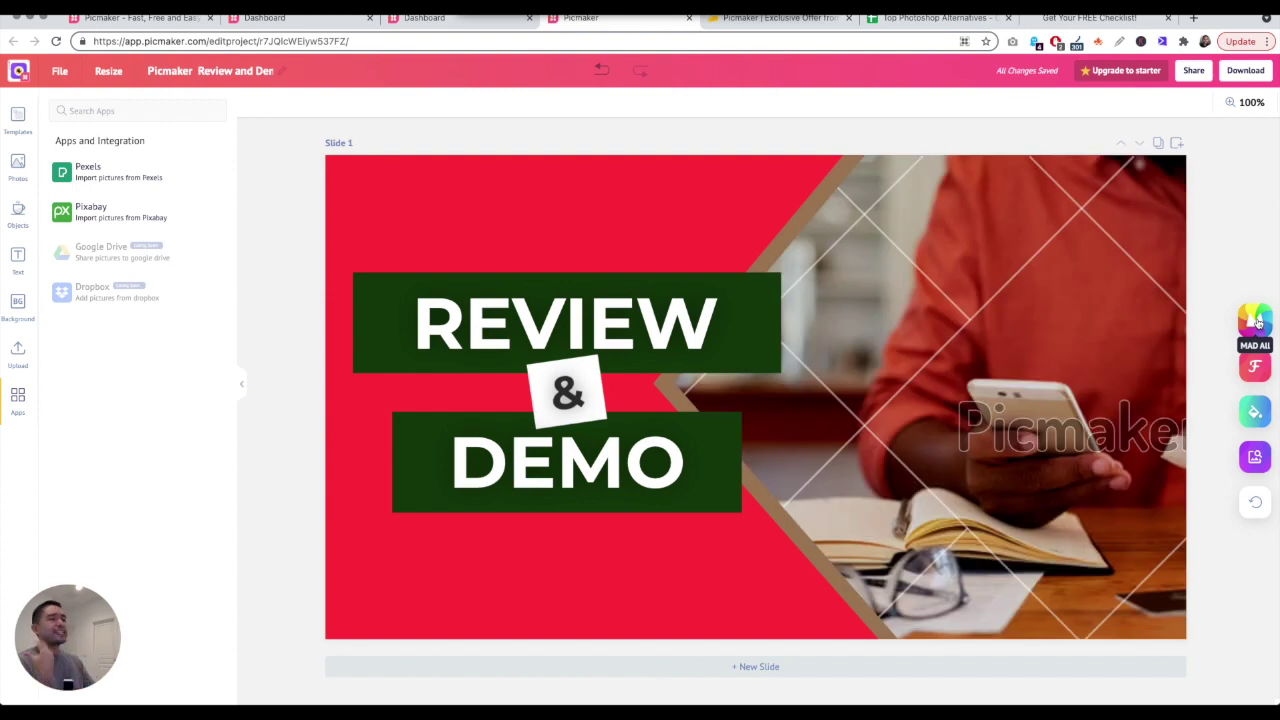
click(601, 70)
click(601, 70)
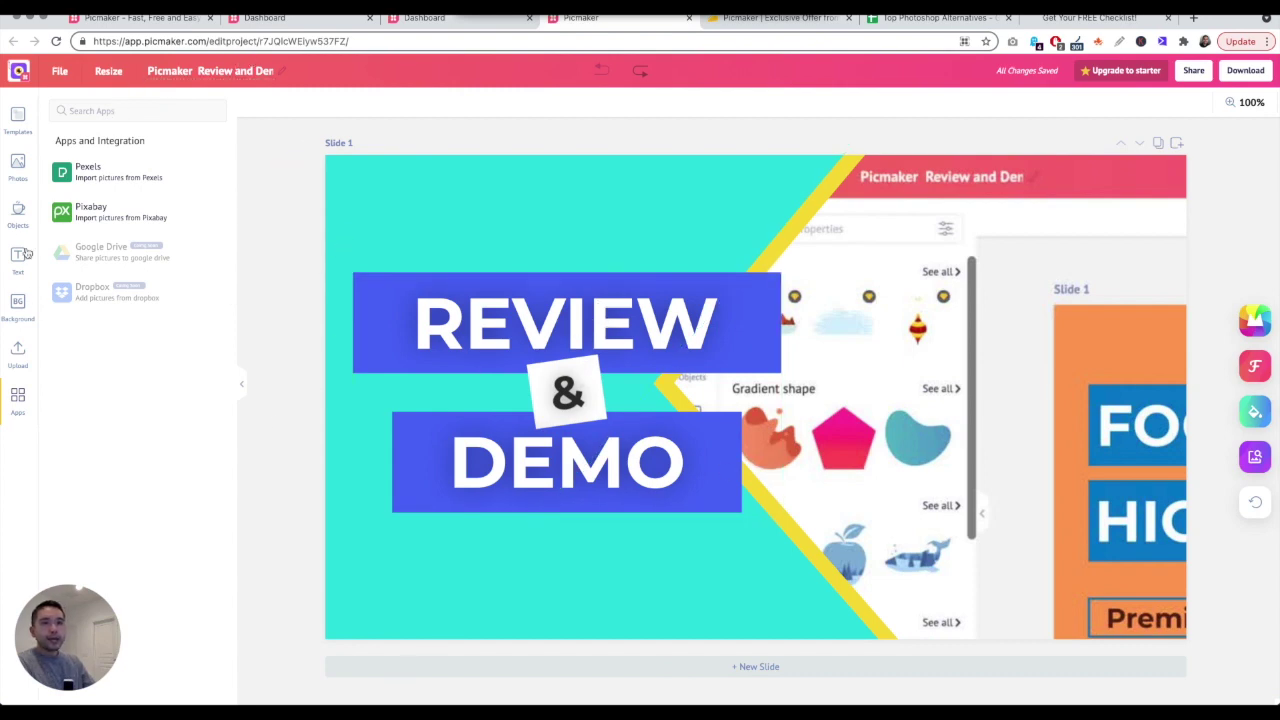
Add the uploaded presenter photo, flip it horizontally, enlarge it and move it right
click(20, 350)
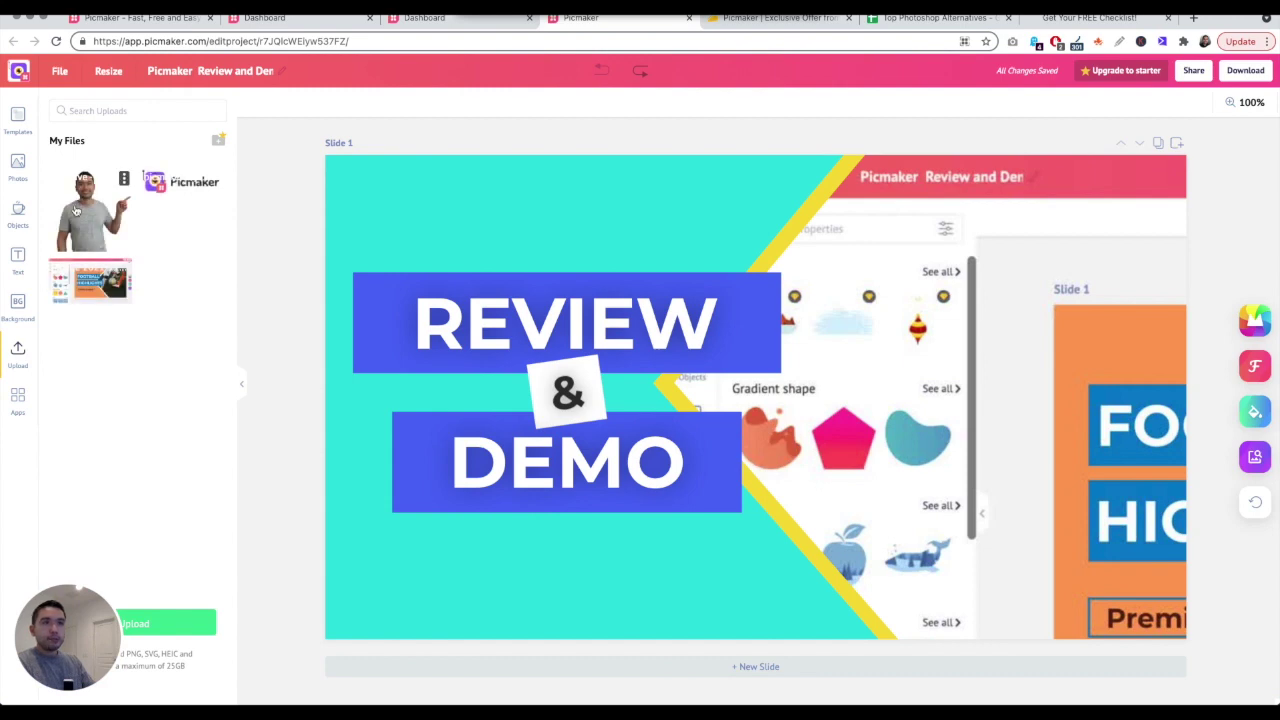
click(75, 210)
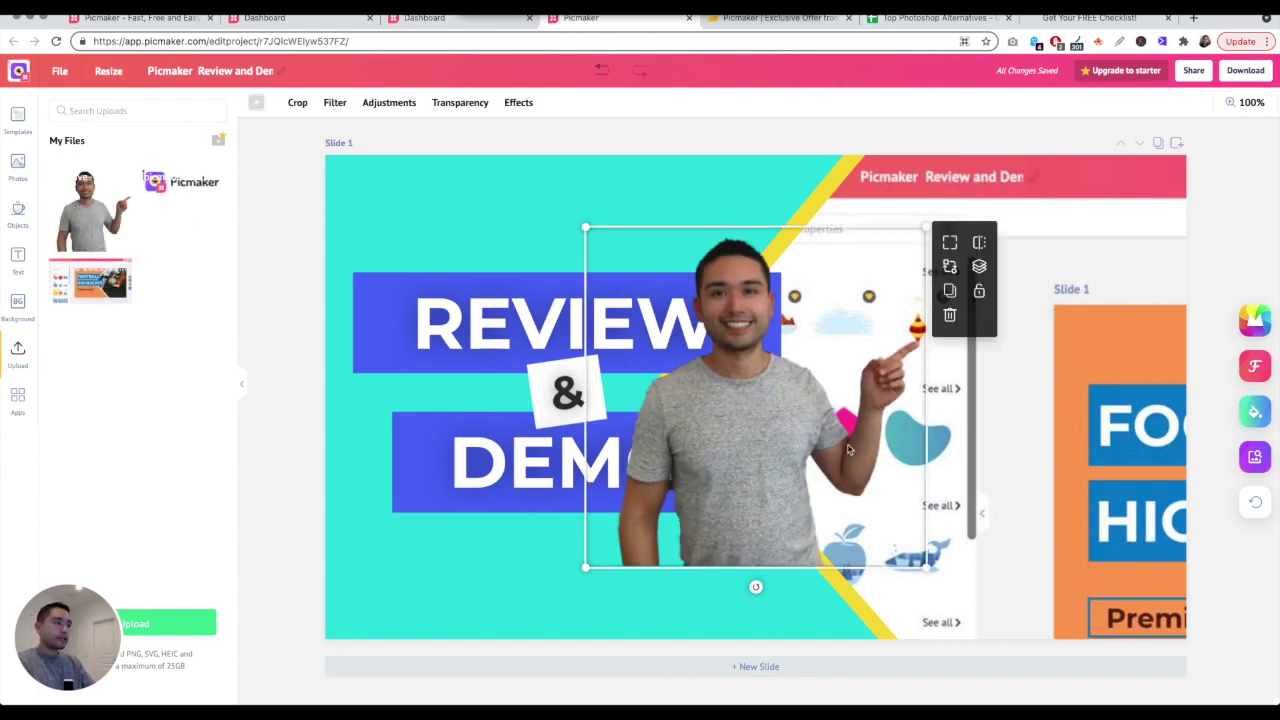
click(980, 245)
drag(925, 567, 1165, 688)
drag(940, 463, 1036, 480)
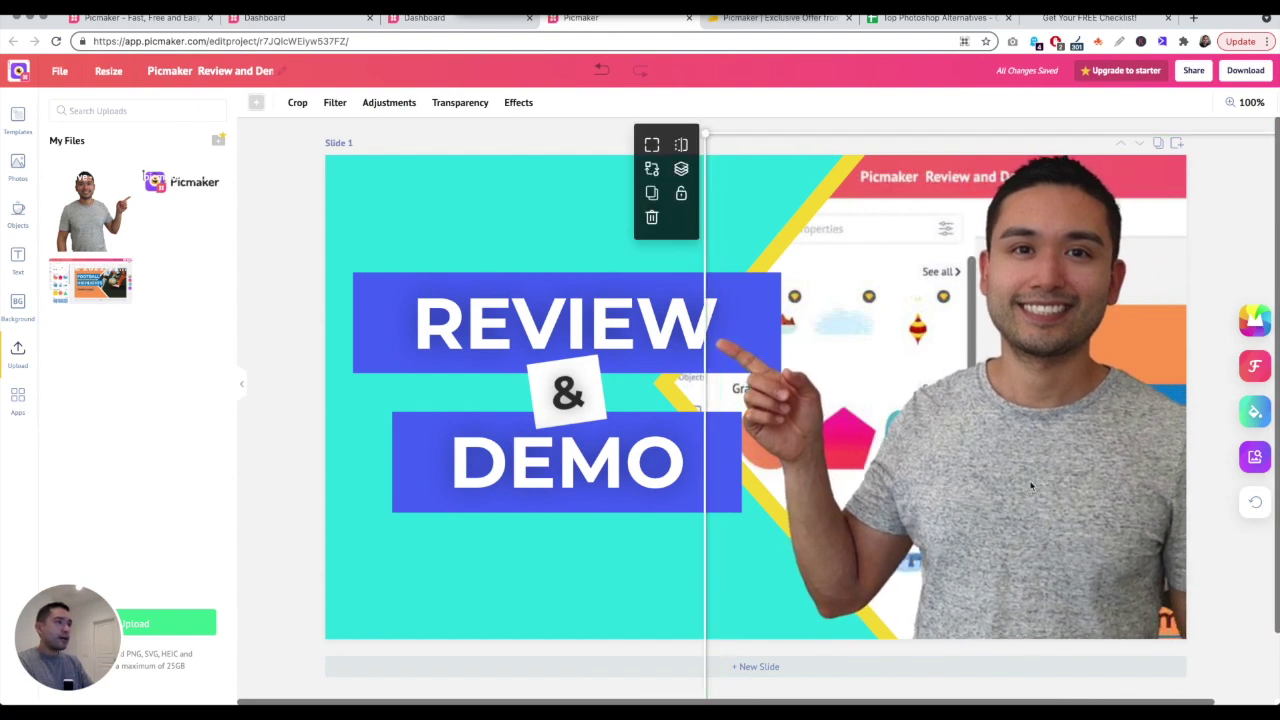
click(388, 102)
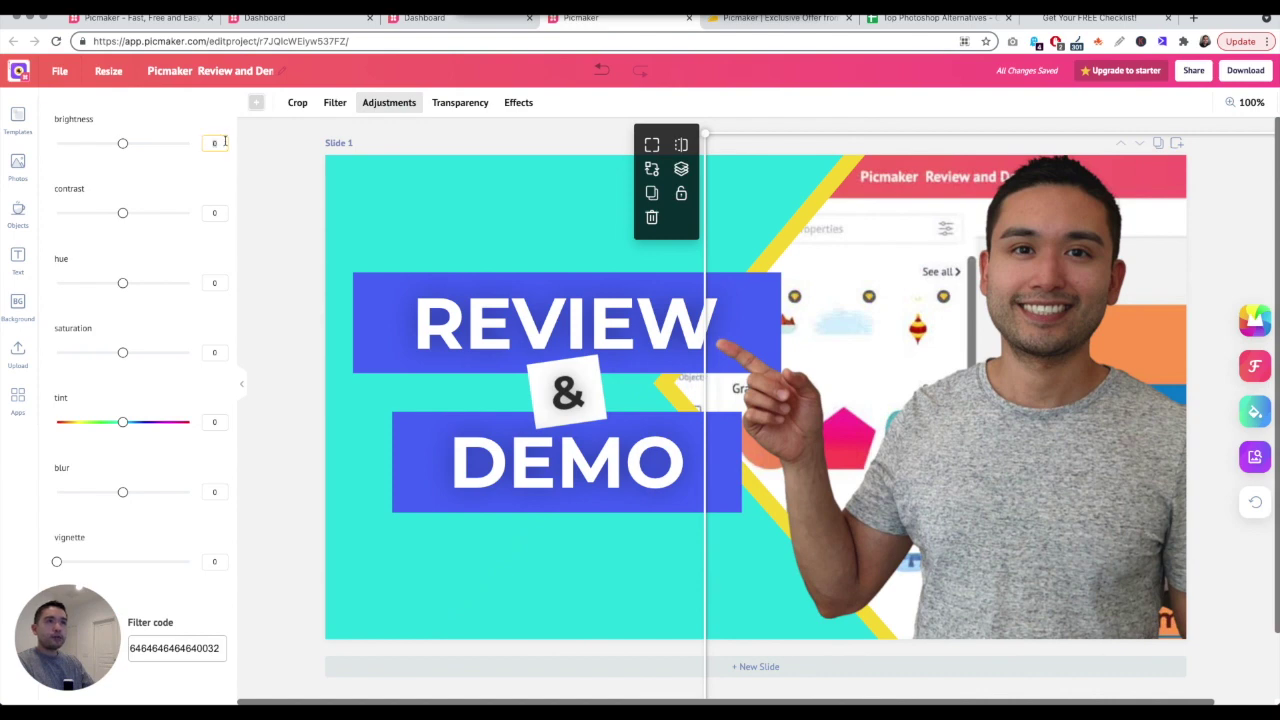
Set the presenter photo's brightness, contrast and saturation adjustments to 10 each
key(Return)
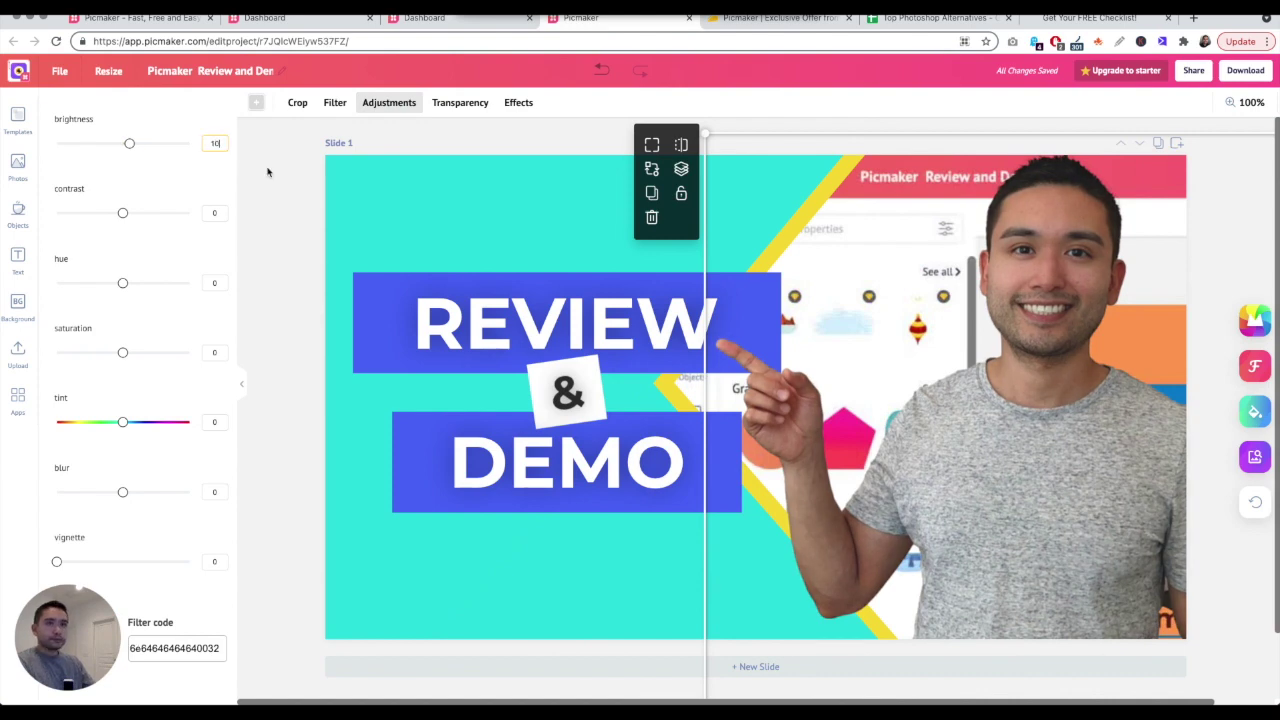
key(Return)
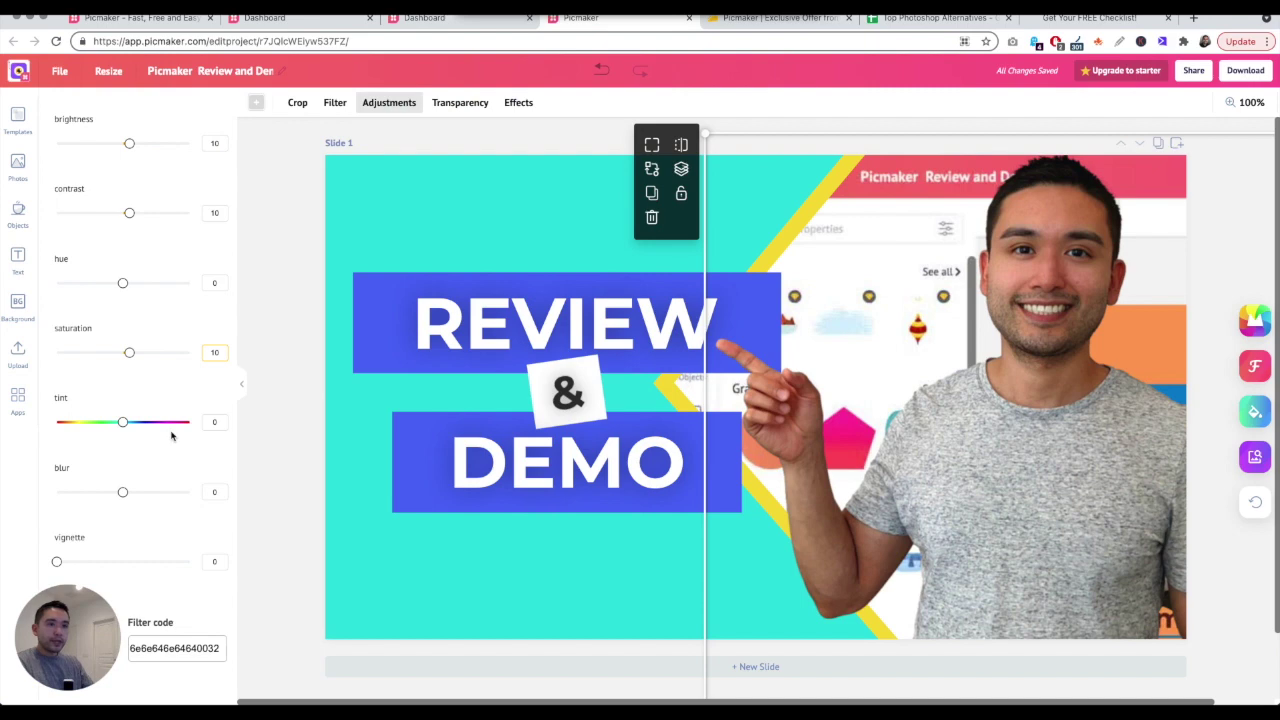
mouse_move(85, 627)
mouse_down()
mouse_move(115, 470)
mouse_move(87, 610)
mouse_move(70, 630)
mouse_up()
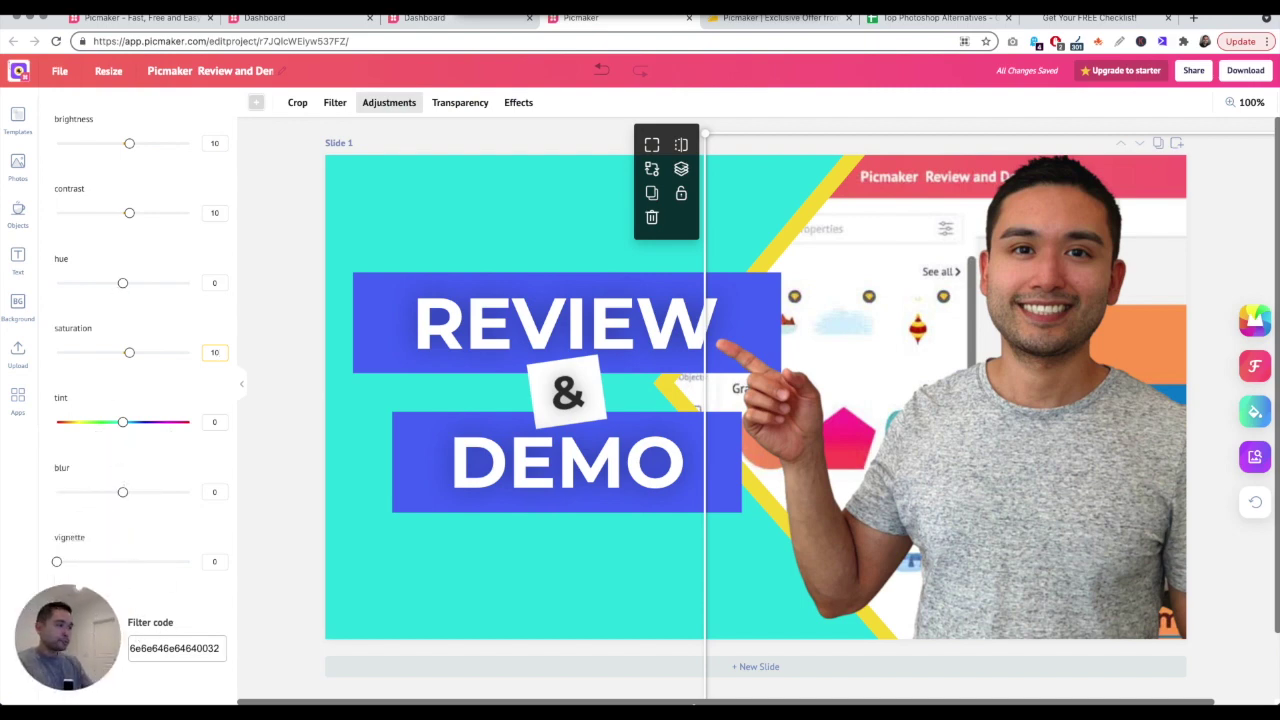
scroll(1016, 359, down, 3)
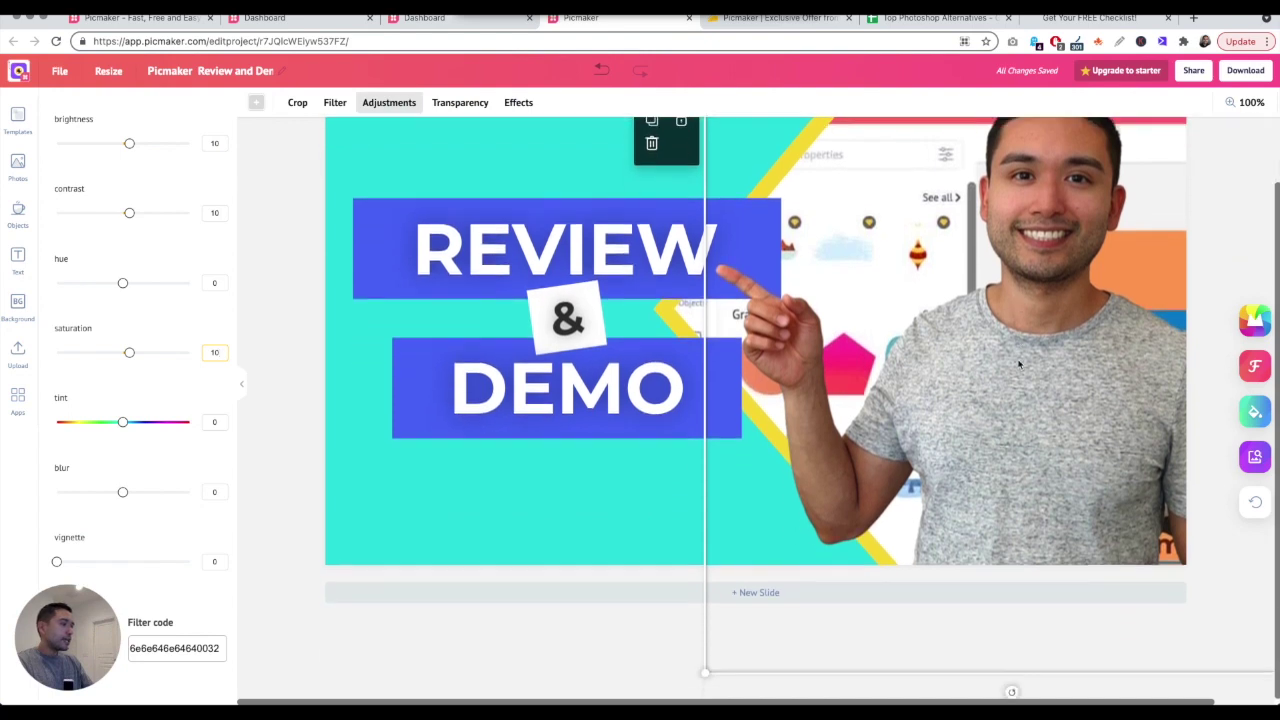
scroll(1277, 200, up, 2)
Zoom out to 37% and resize and reposition the presenter photo
click(1233, 104)
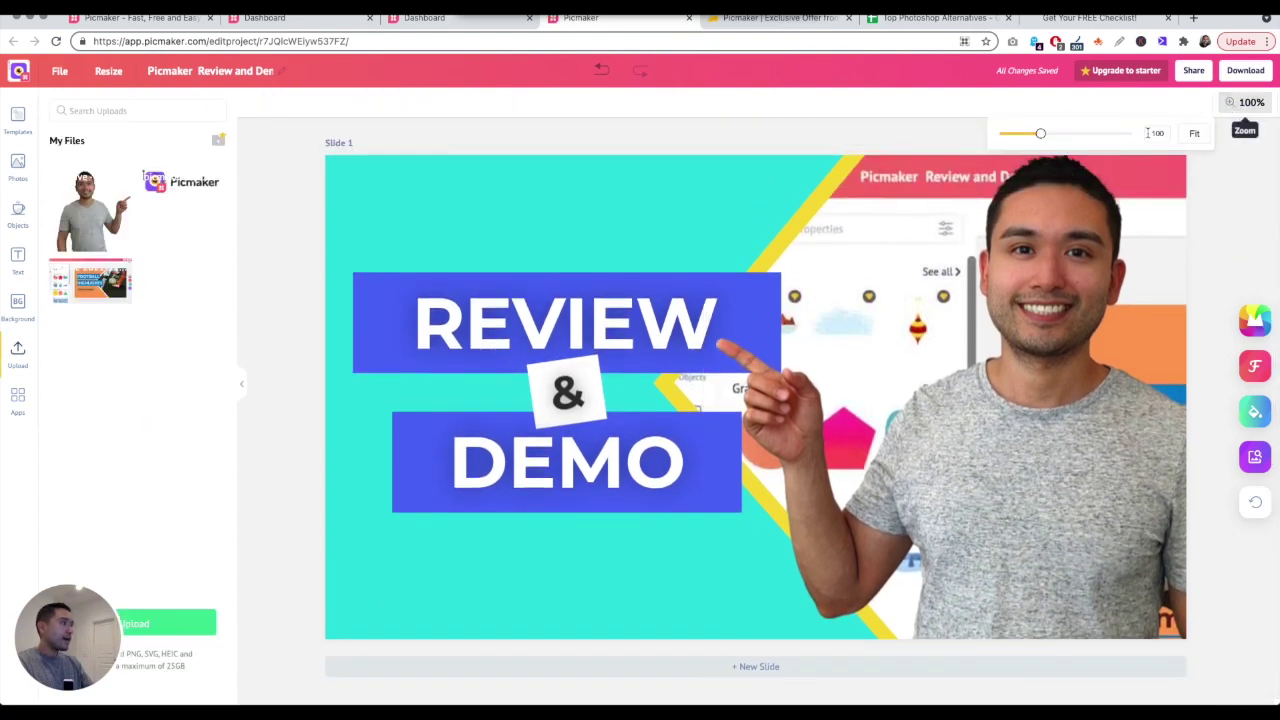
drag(1041, 136, 1010, 134)
click(893, 449)
drag(960, 523, 1033, 618)
drag(880, 446, 850, 447)
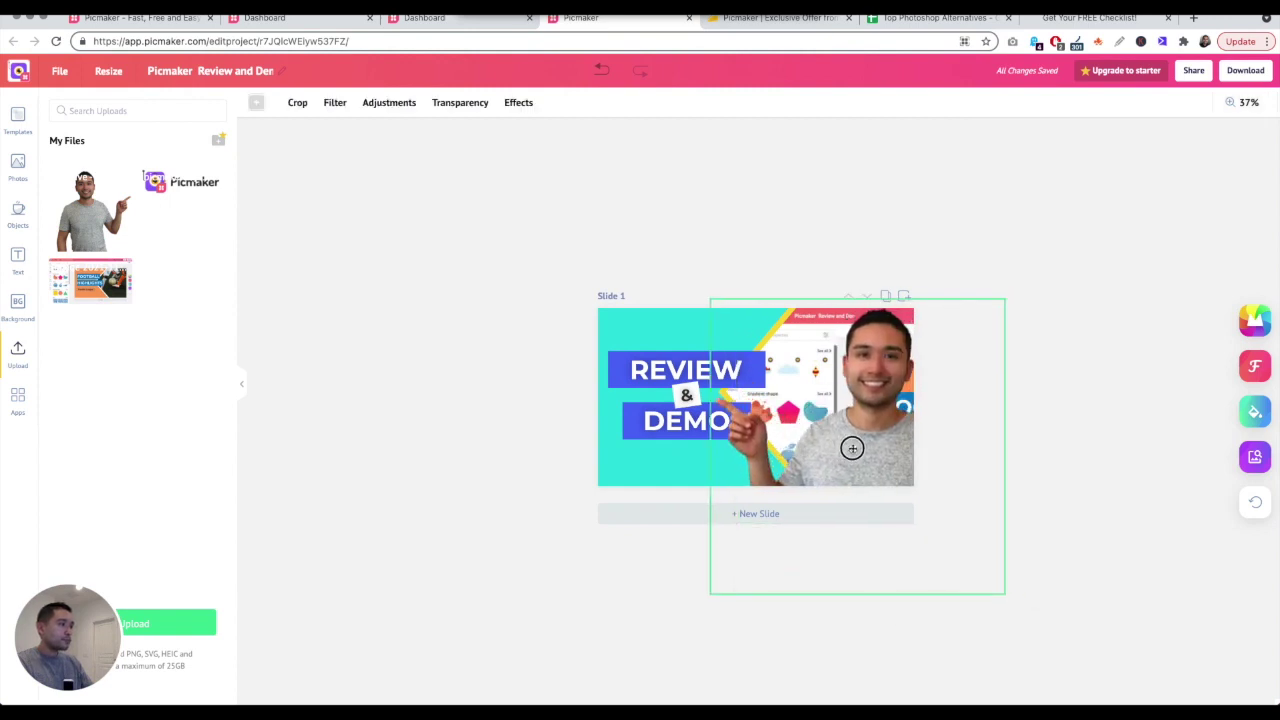
drag(1002, 594, 971, 571)
drag(850, 468, 856, 468)
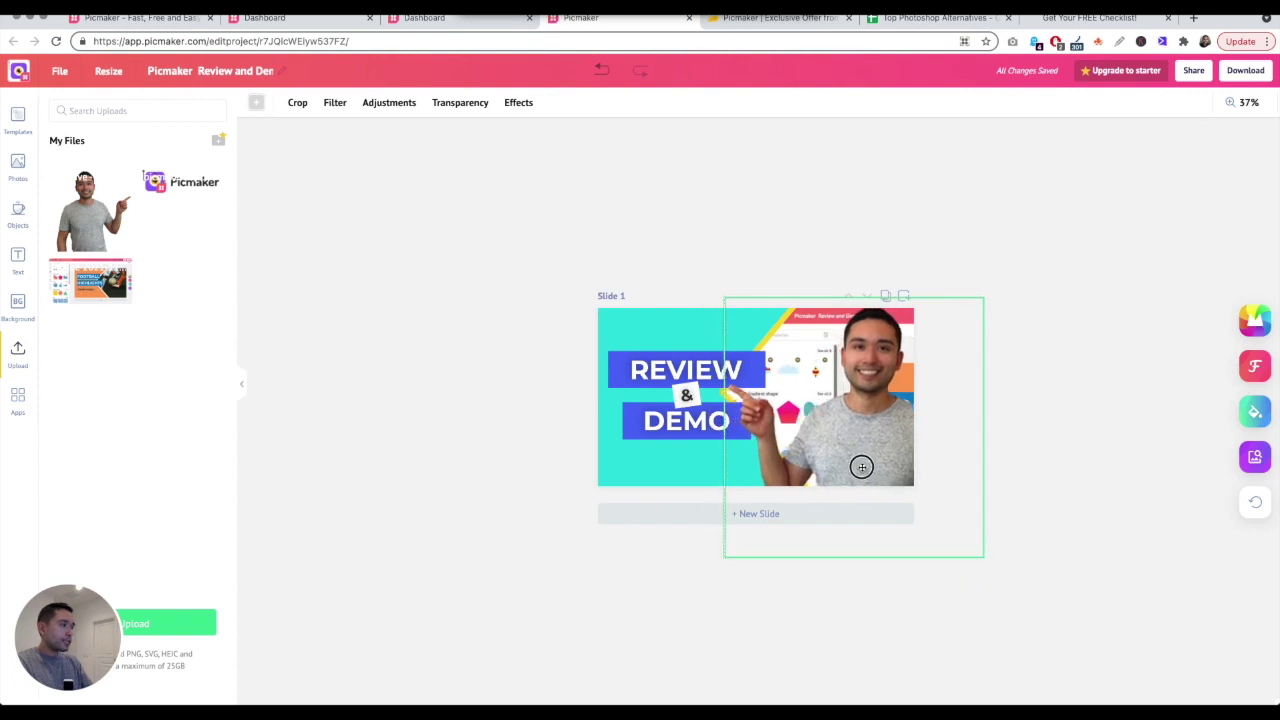
Tilt the screenshot image at a slight angle behind the presenter and fine-tune its placement
click(861, 467)
drag(854, 586, 873, 583)
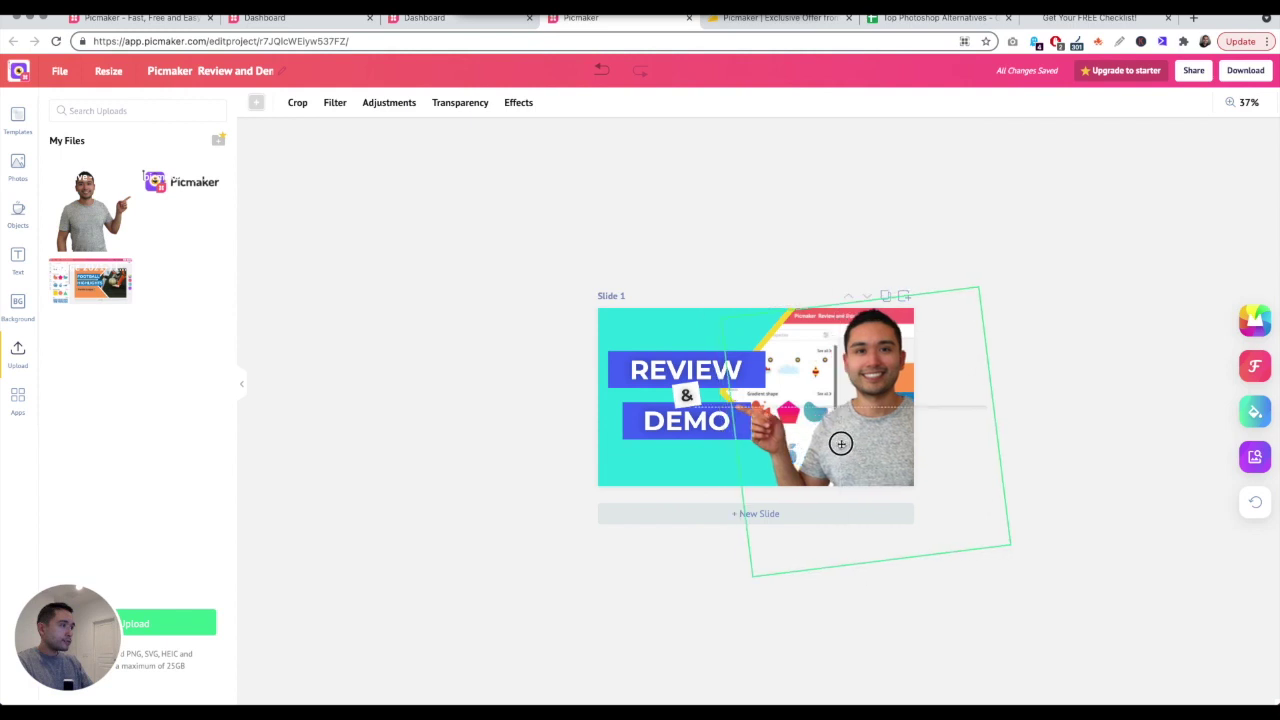
click(861, 467)
drag(886, 577, 898, 576)
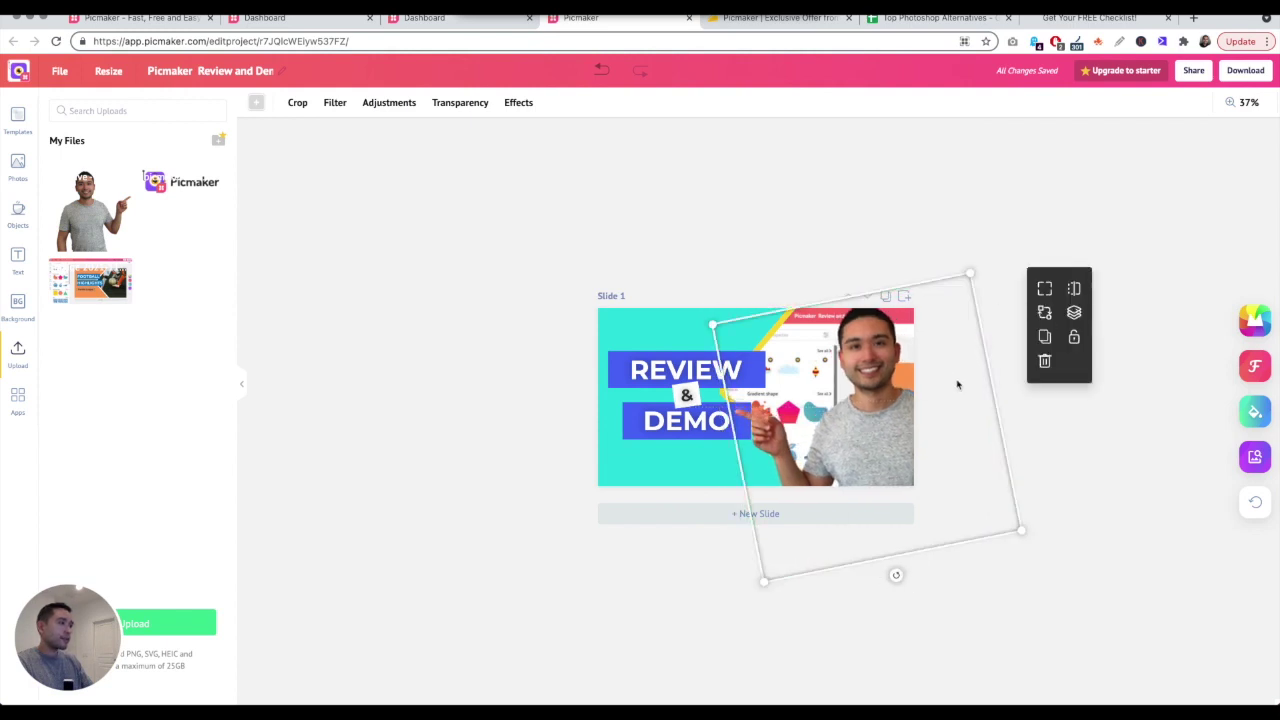
drag(848, 438, 846, 440)
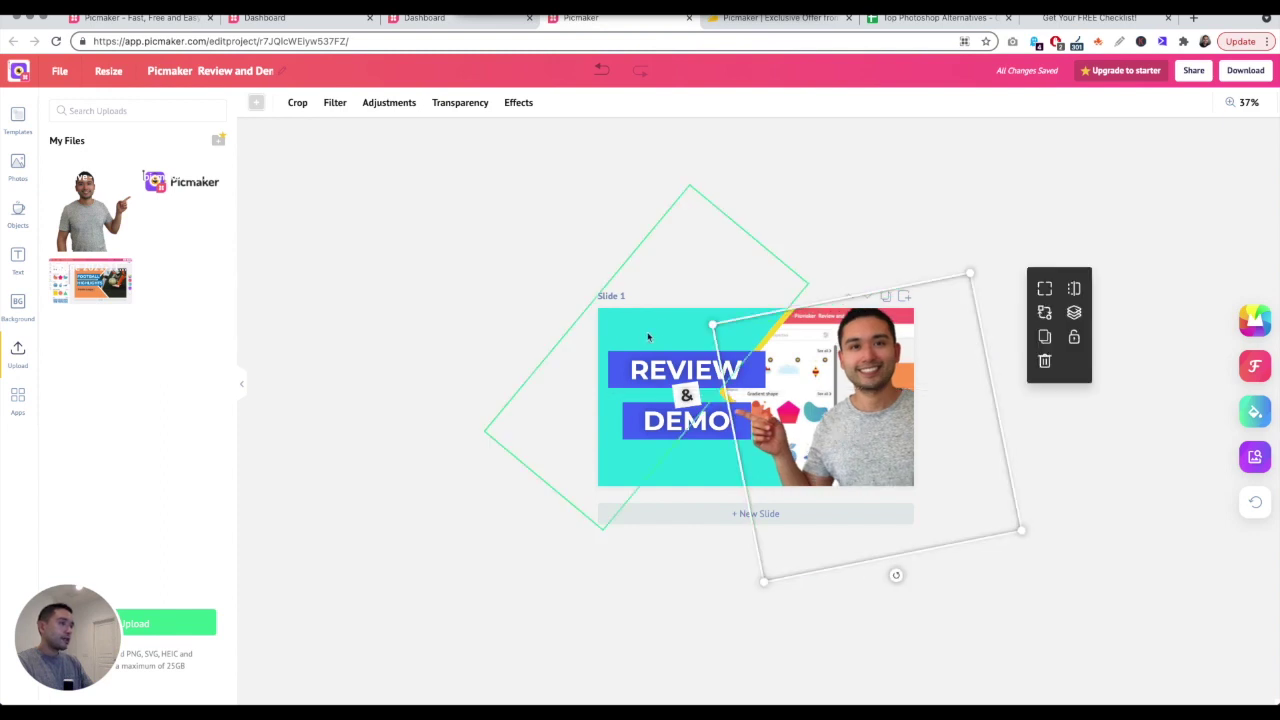
click(475, 435)
Place the Picmaker logo top-left and position the REVIEW & DEMO title just beneath it
click(176, 193)
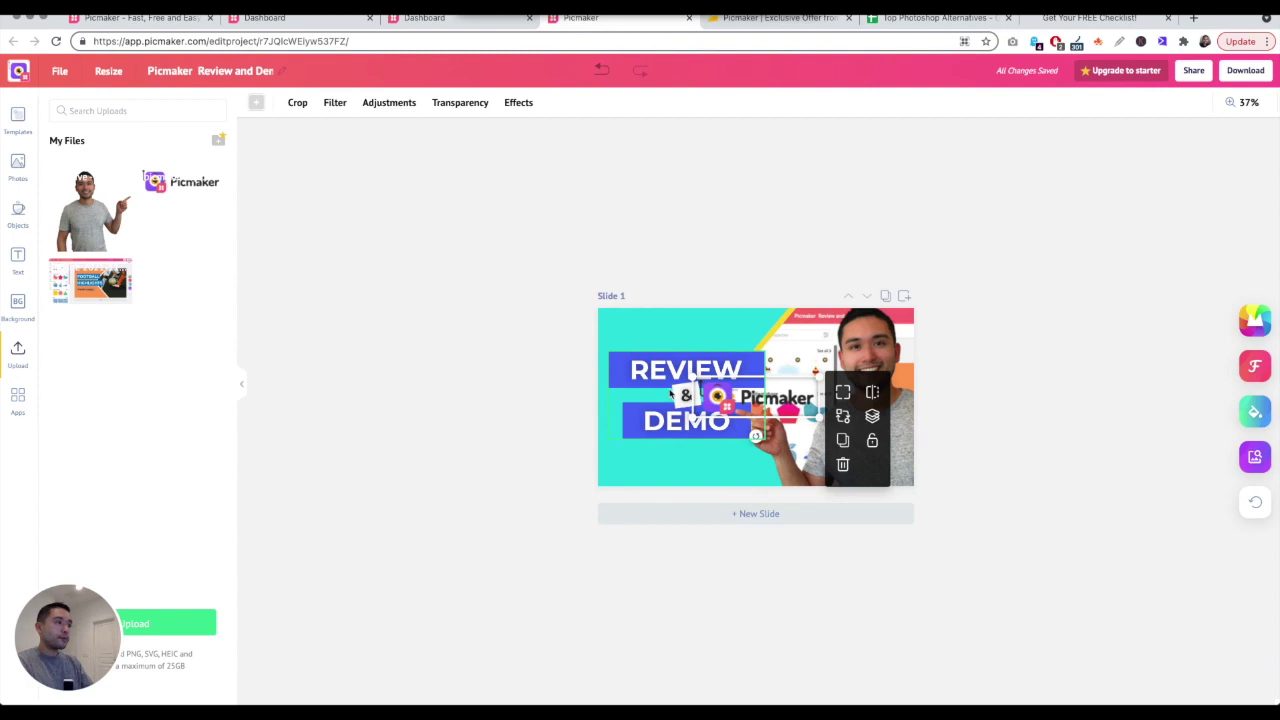
drag(768, 405, 738, 314)
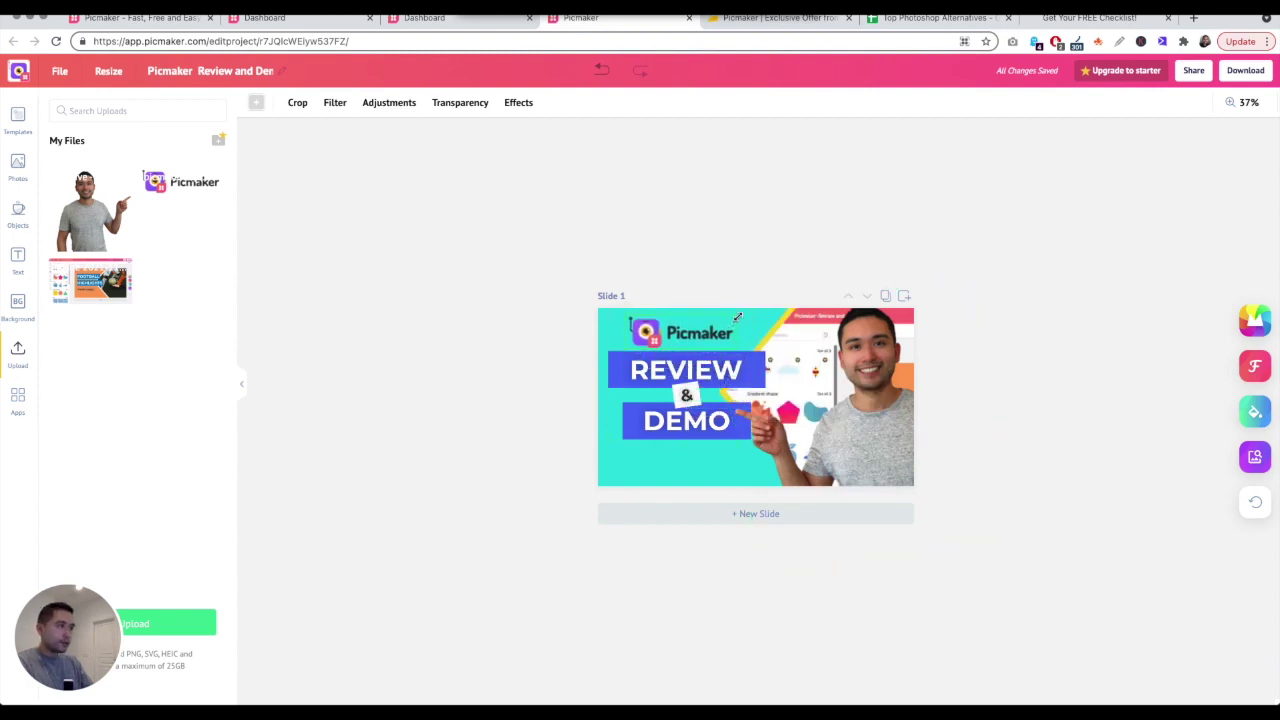
click(704, 402)
drag(718, 380, 712, 394)
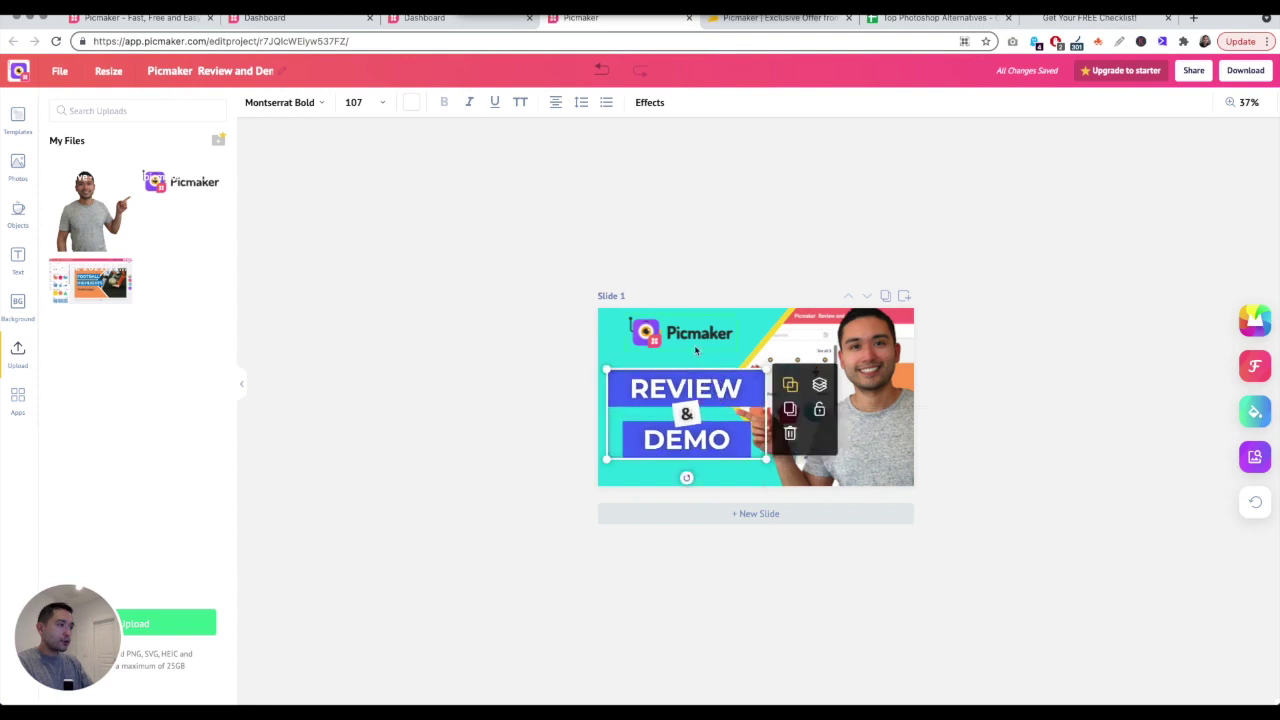
mouse_move(693, 334)
mouse_down()
mouse_move(693, 351)
mouse_move(714, 356)
mouse_move(683, 339)
mouse_up()
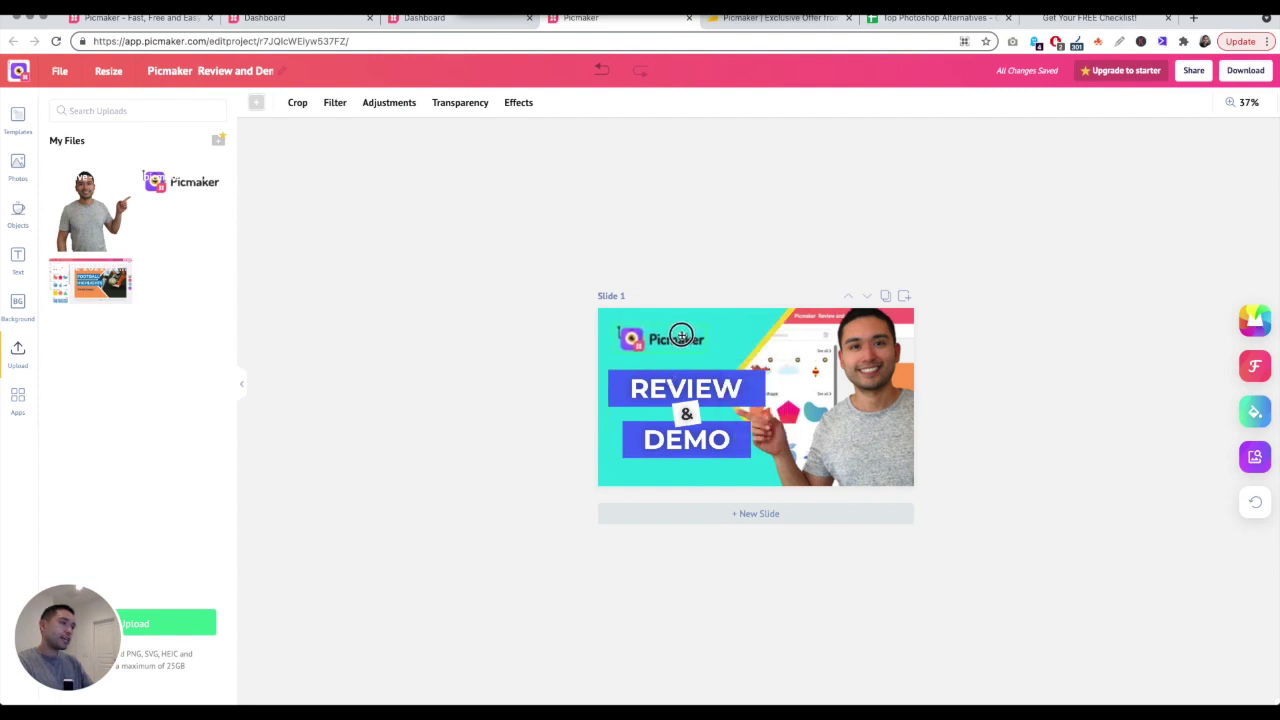
click(765, 251)
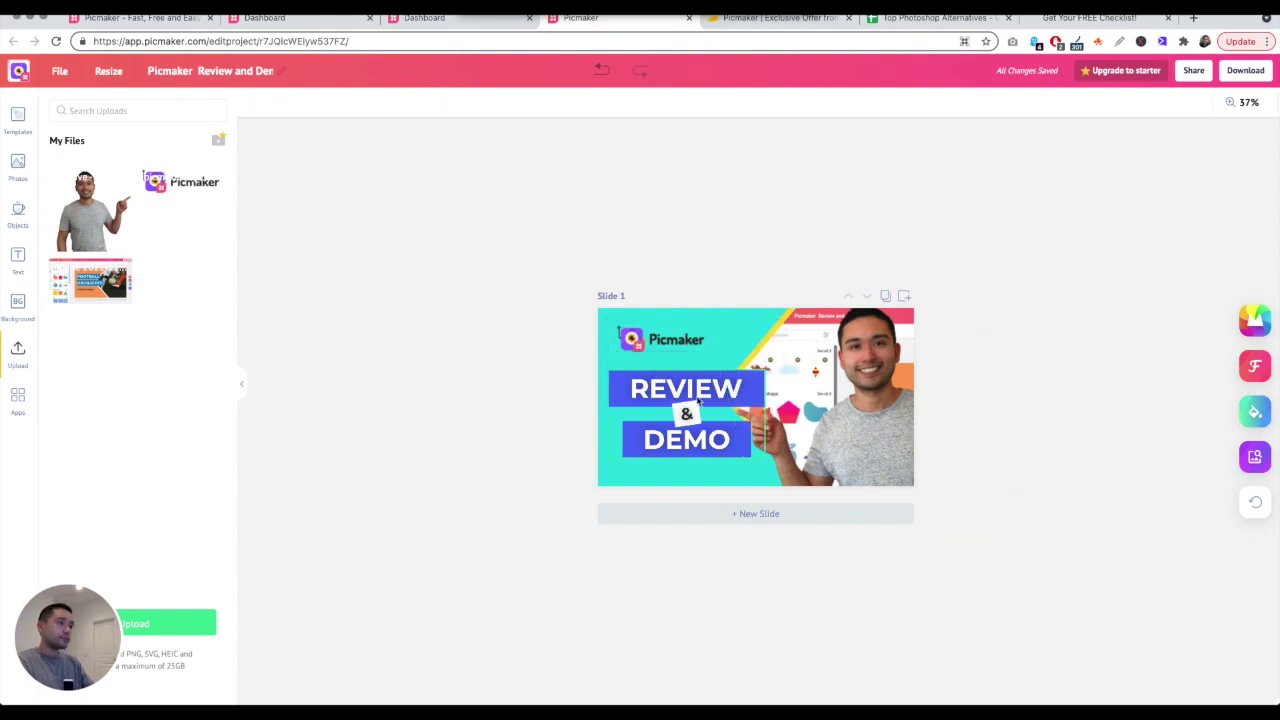
drag(697, 399, 697, 392)
click(790, 262)
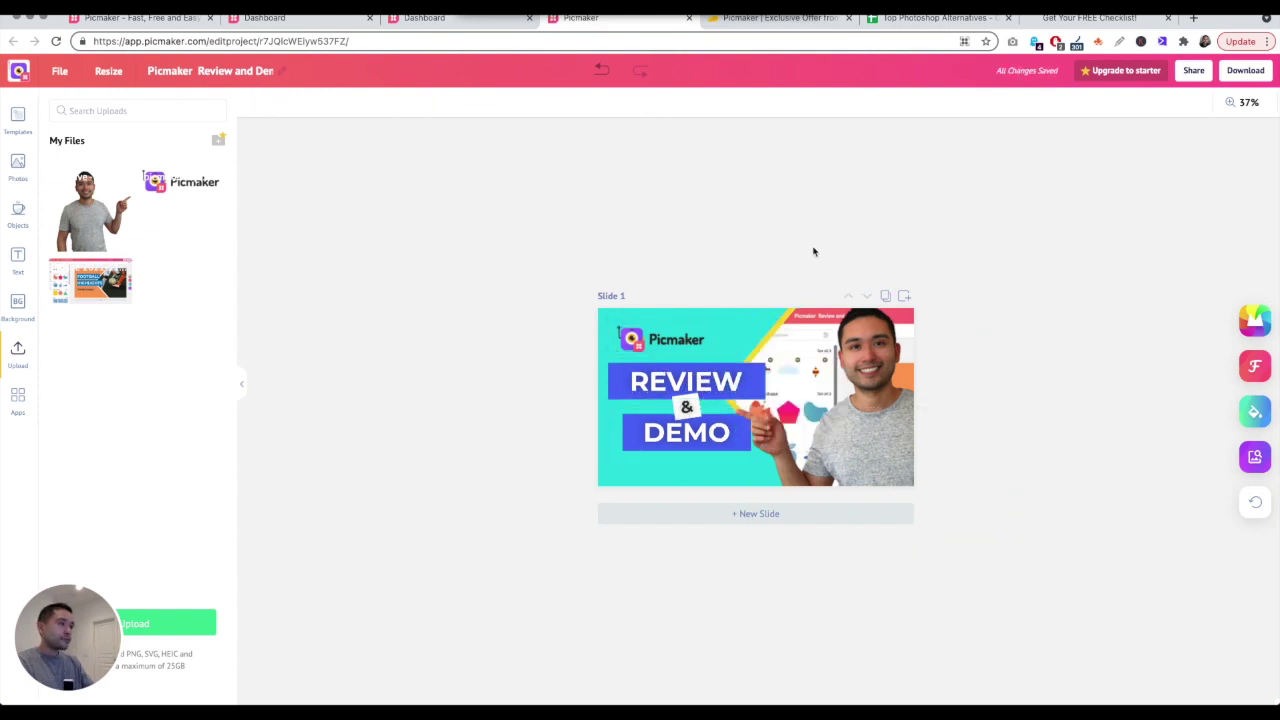
Select the REVIEW & DEMO title and browse through the font list
click(708, 382)
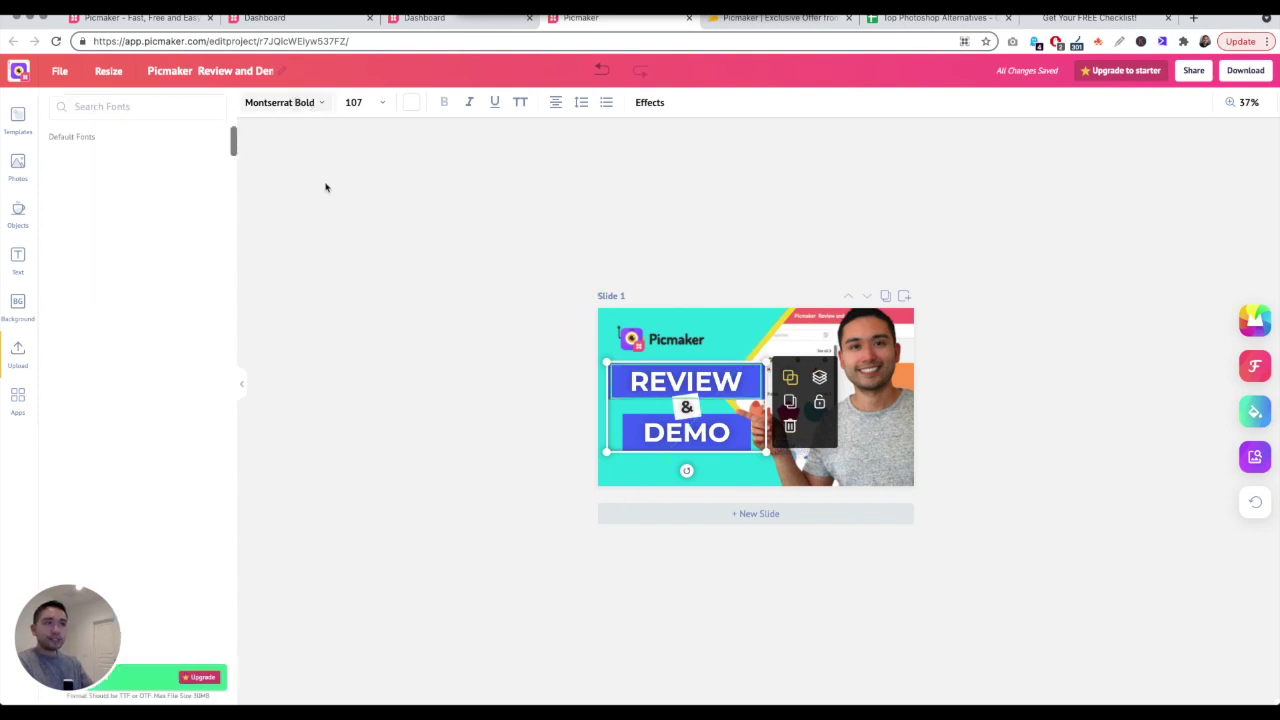
scroll(143, 215, down, 3)
scroll(143, 215, down, 10)
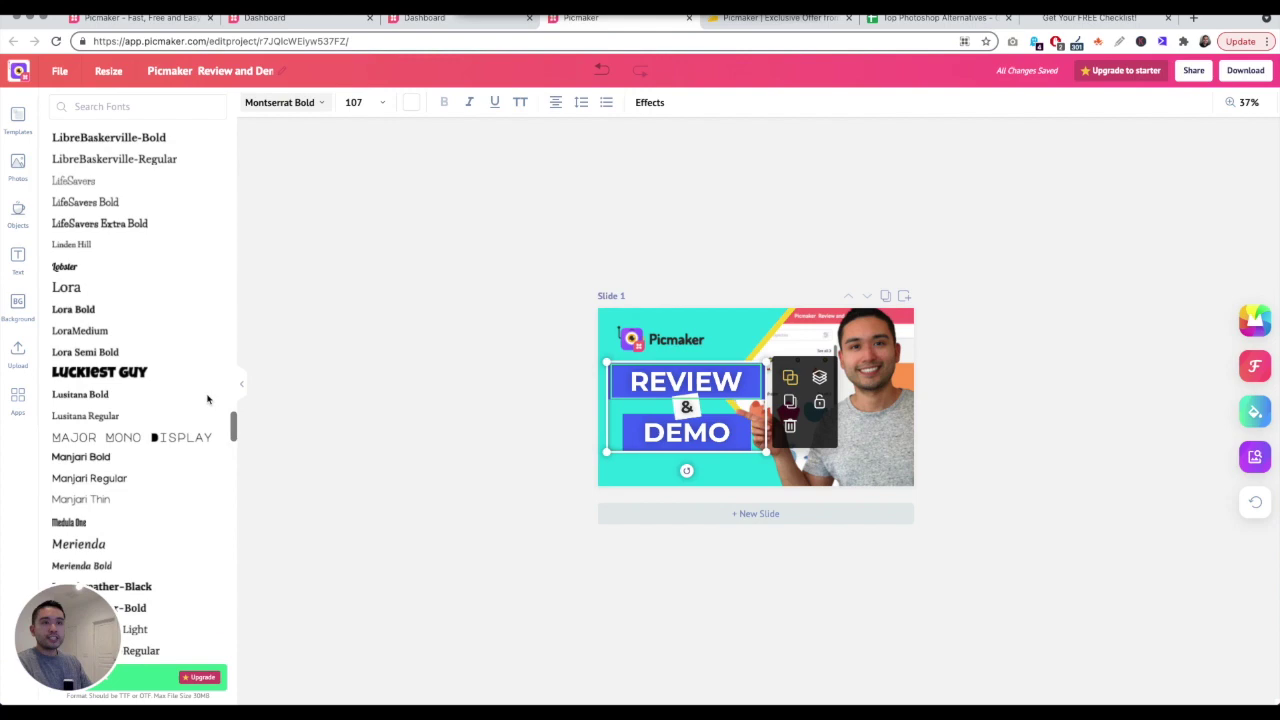
scroll(206, 400, up, 8)
scroll(156, 291, up, 5)
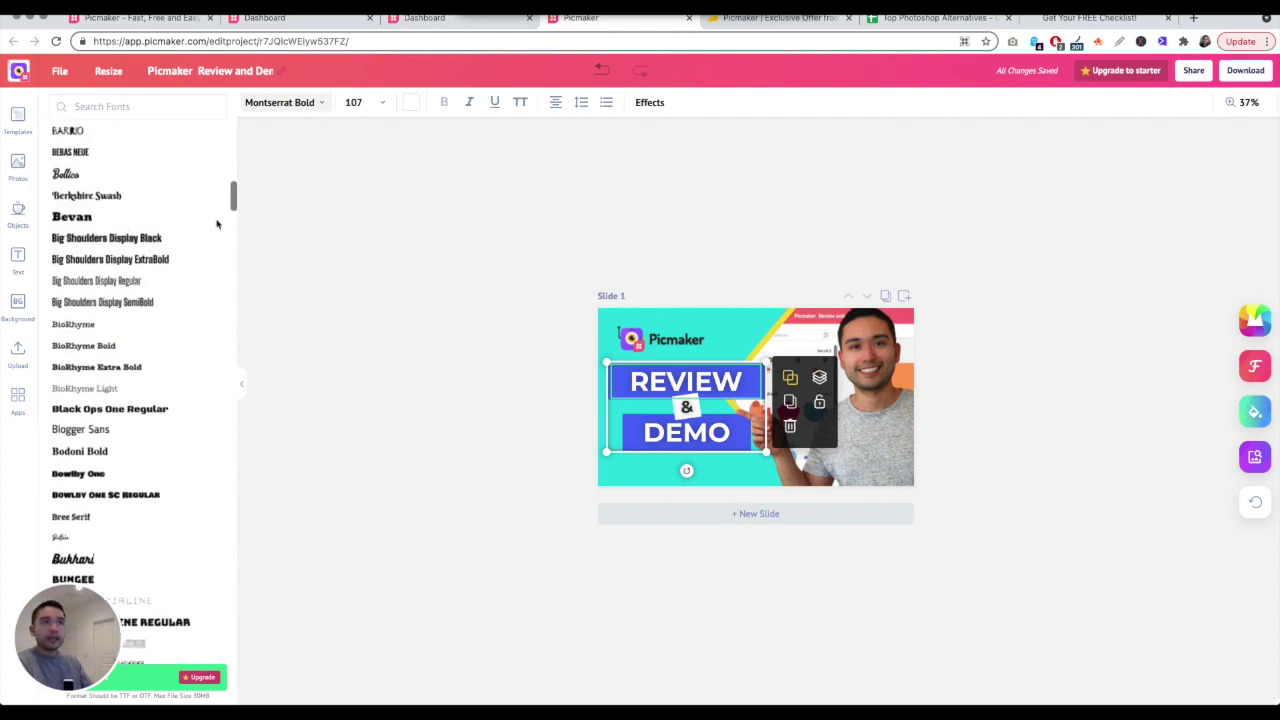
scroll(217, 224, up, 2)
Reselect the REVIEW & DEMO title and raise its Lift effect intensity to 100
click(390, 113)
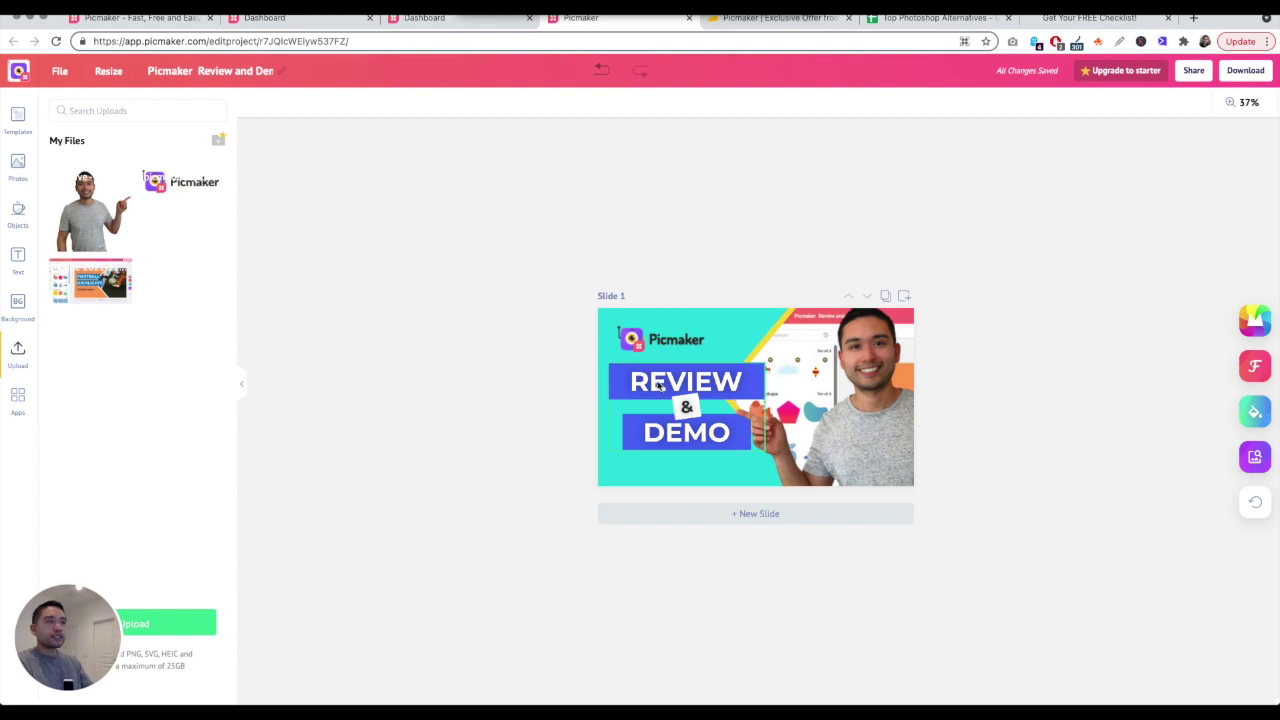
click(686, 385)
click(414, 103)
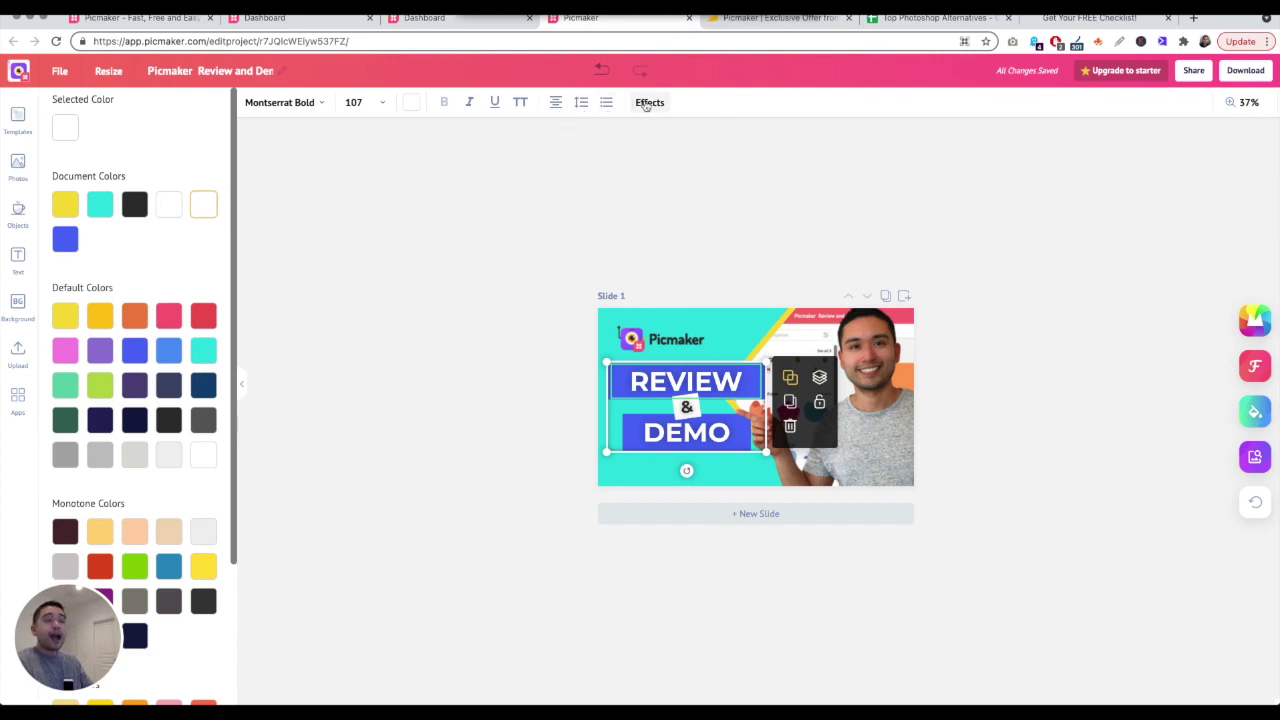
click(647, 103)
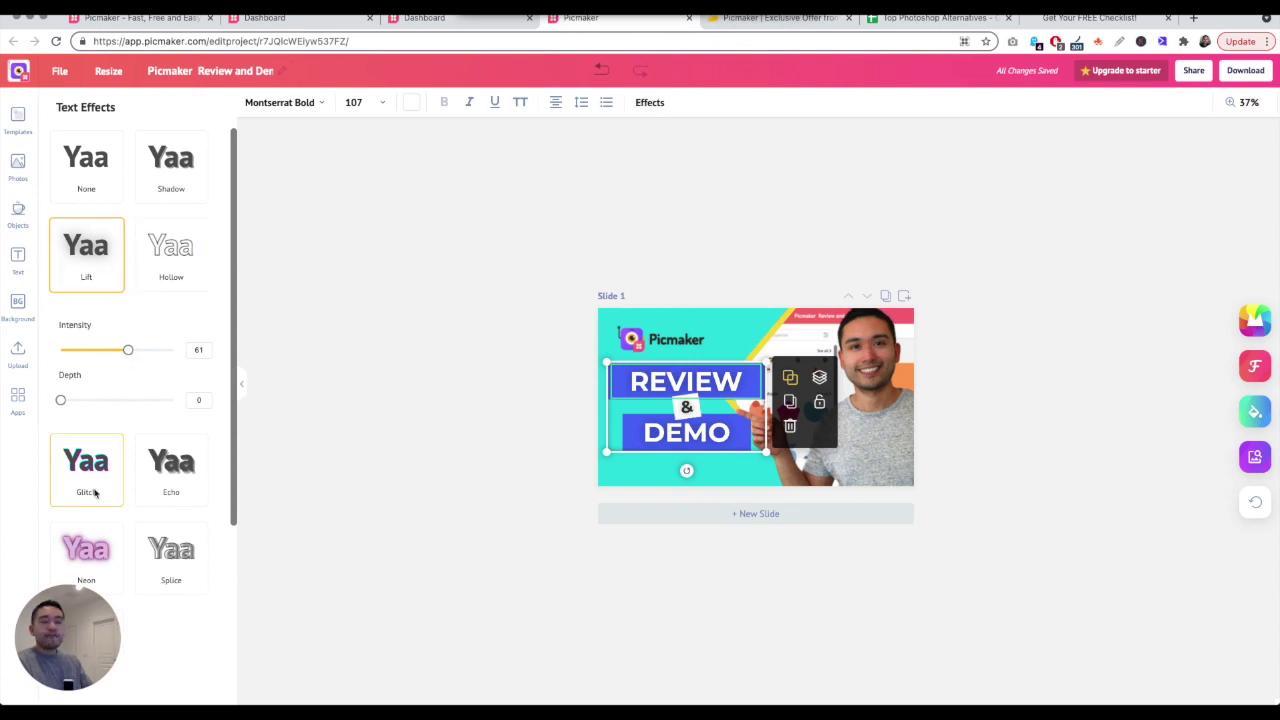
scroll(125, 345, down, 2)
scroll(127, 333, down, 3)
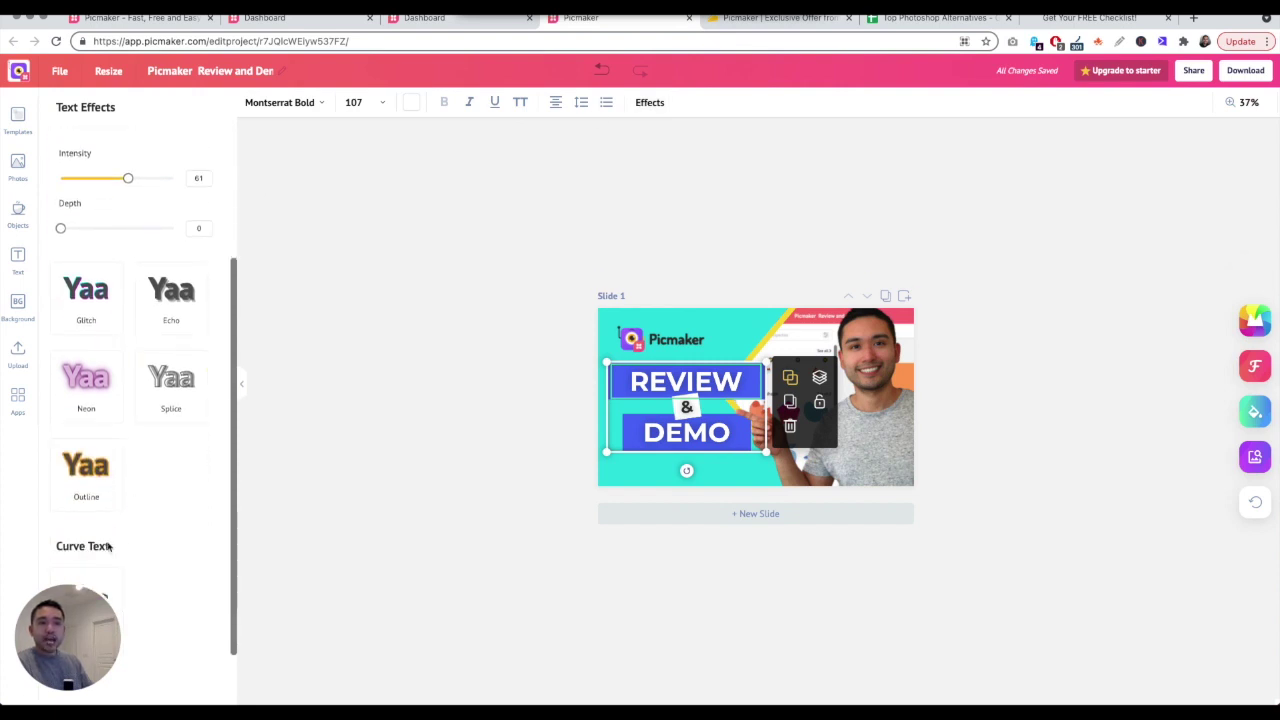
scroll(125, 345, up, 5)
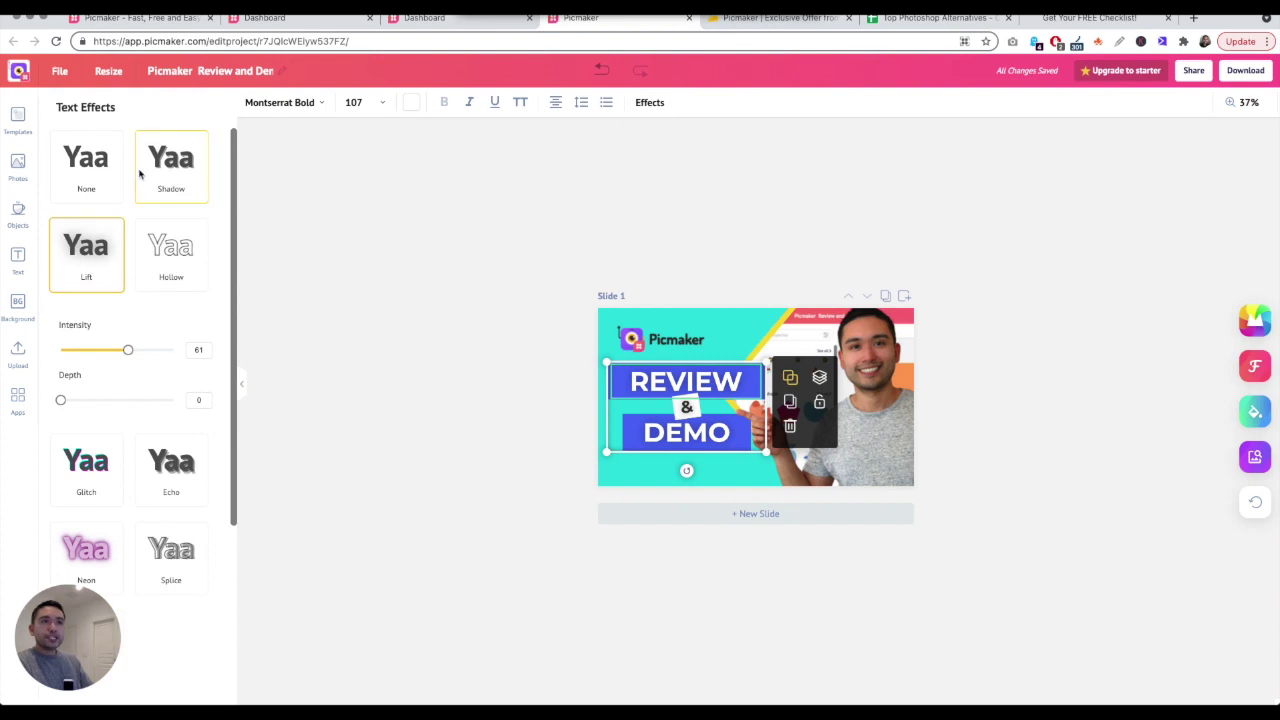
drag(128, 352, 194, 350)
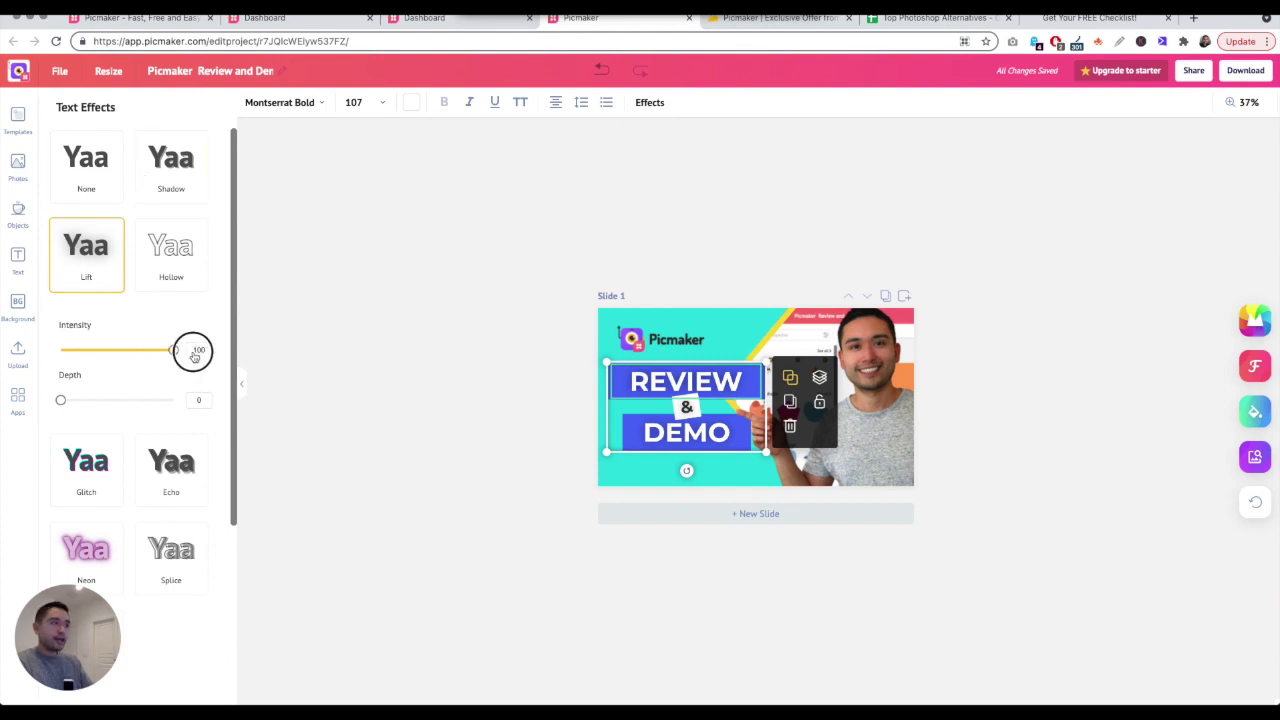
Try Hollow, Shadow, Glitch and Splice on REVIEW, then return to Lift at intensity 100
click(166, 256)
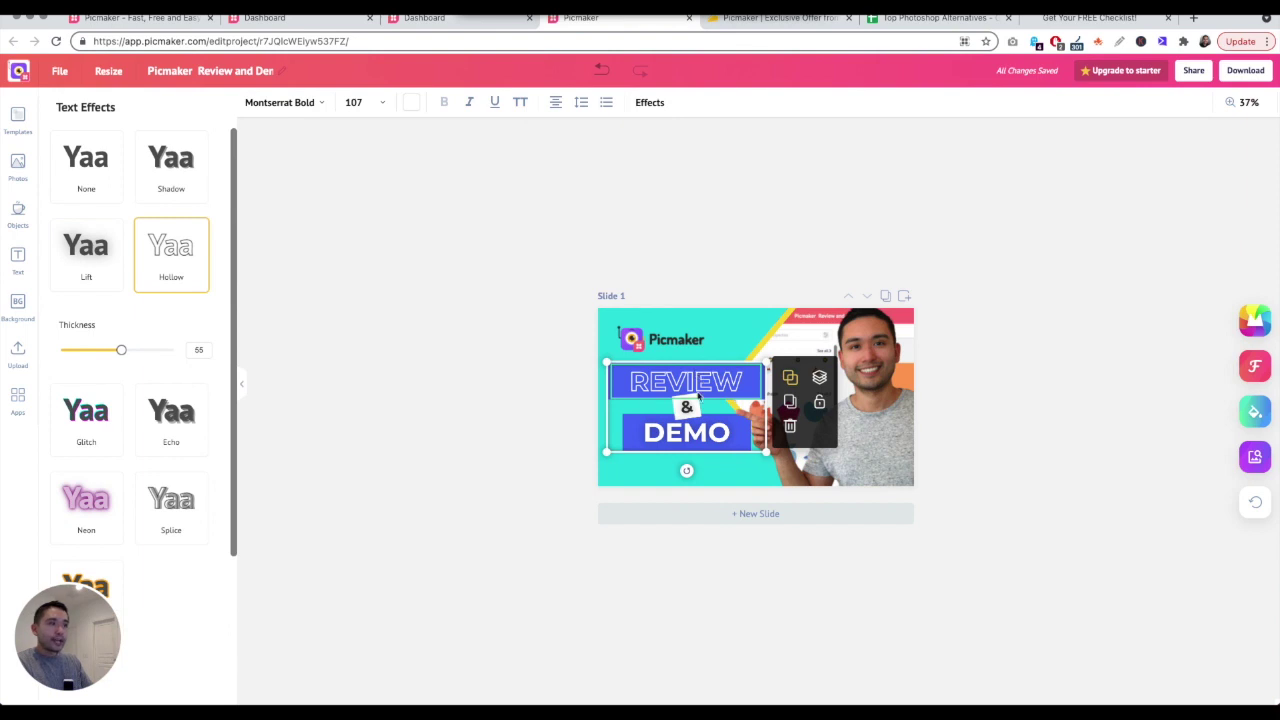
click(176, 171)
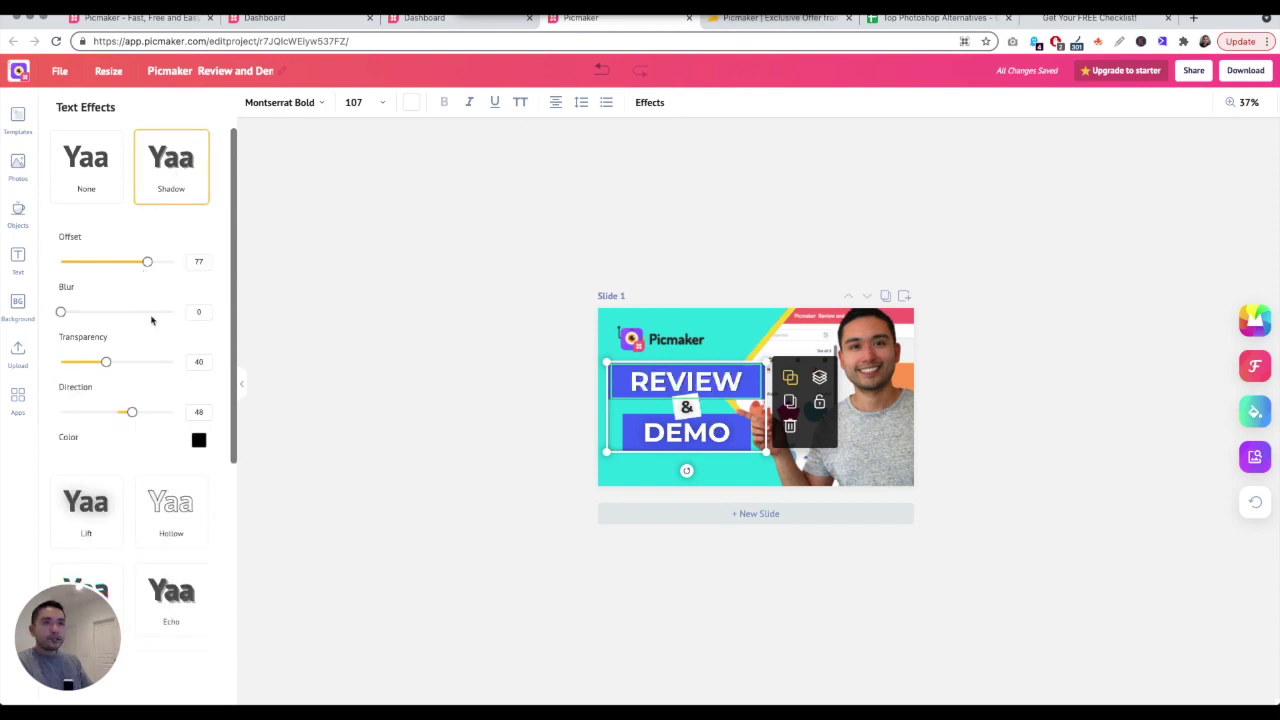
click(199, 441)
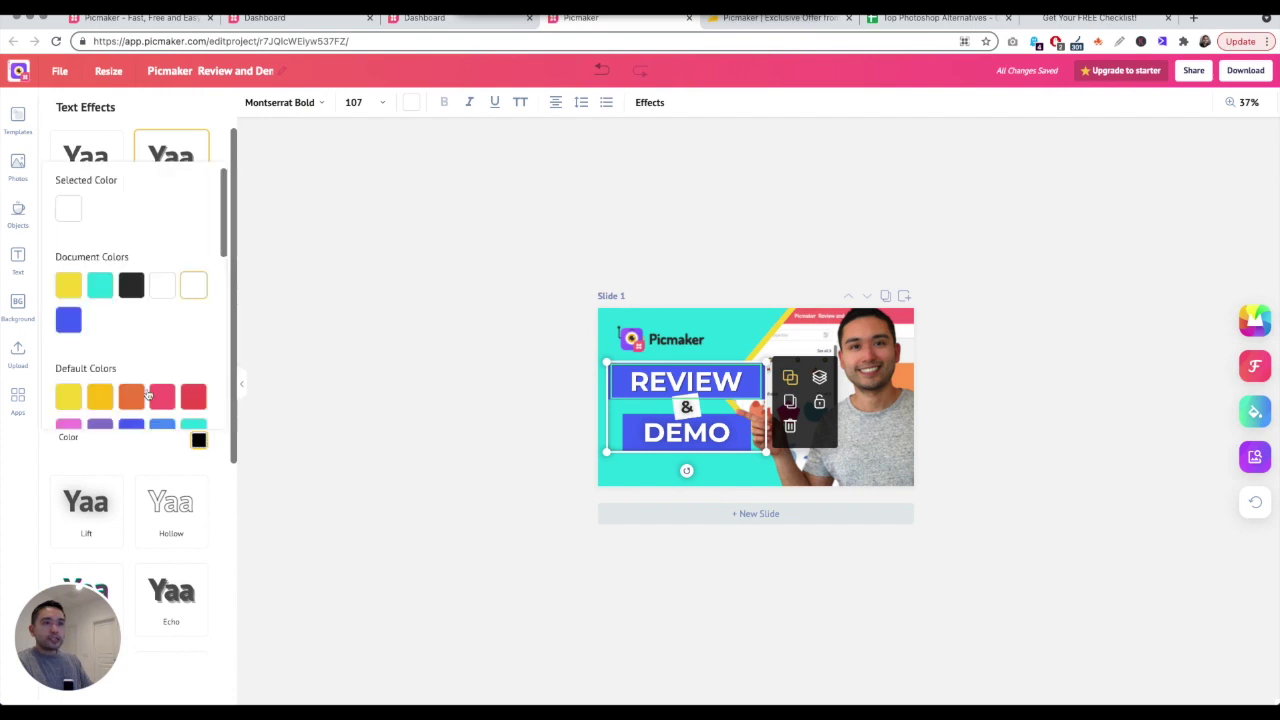
click(106, 404)
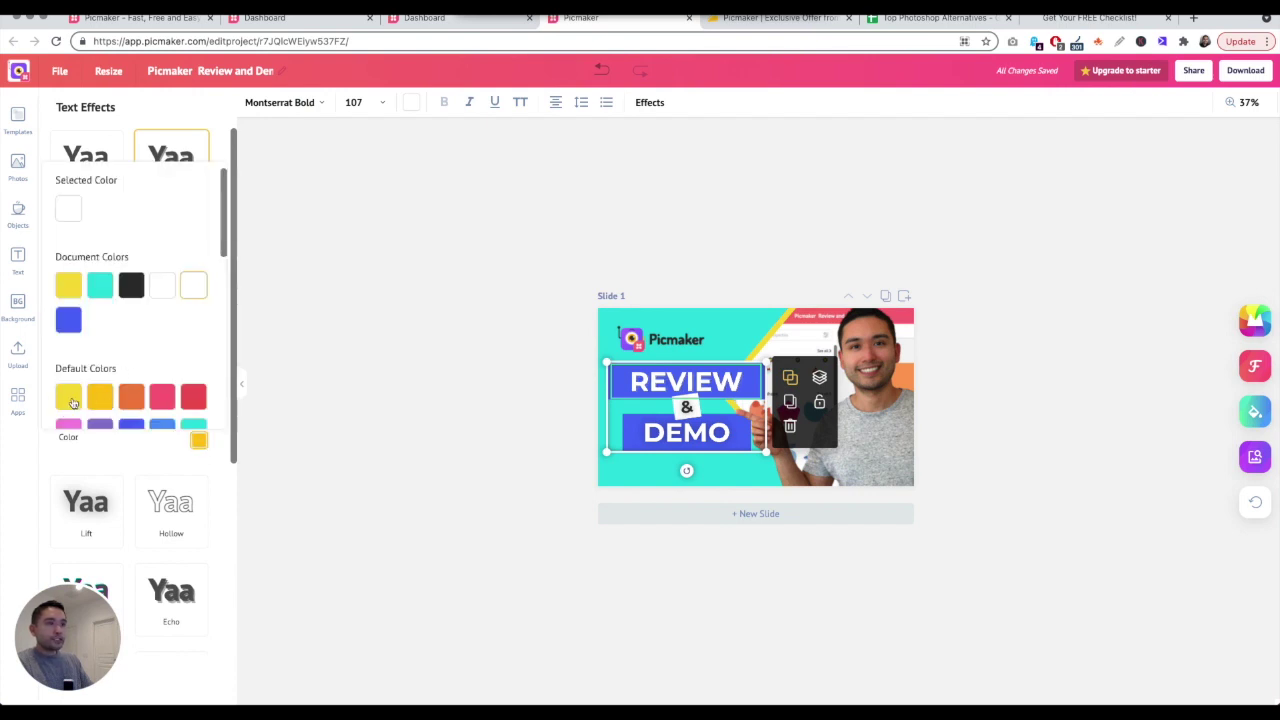
click(131, 288)
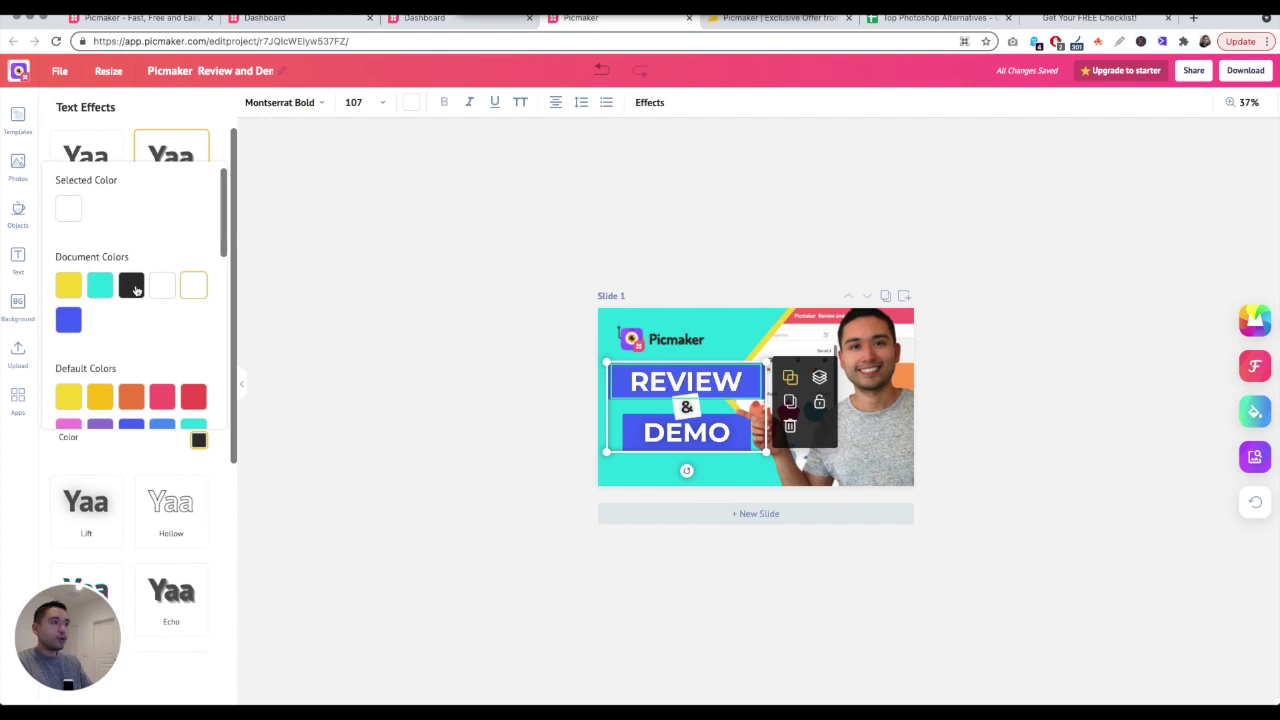
click(85, 515)
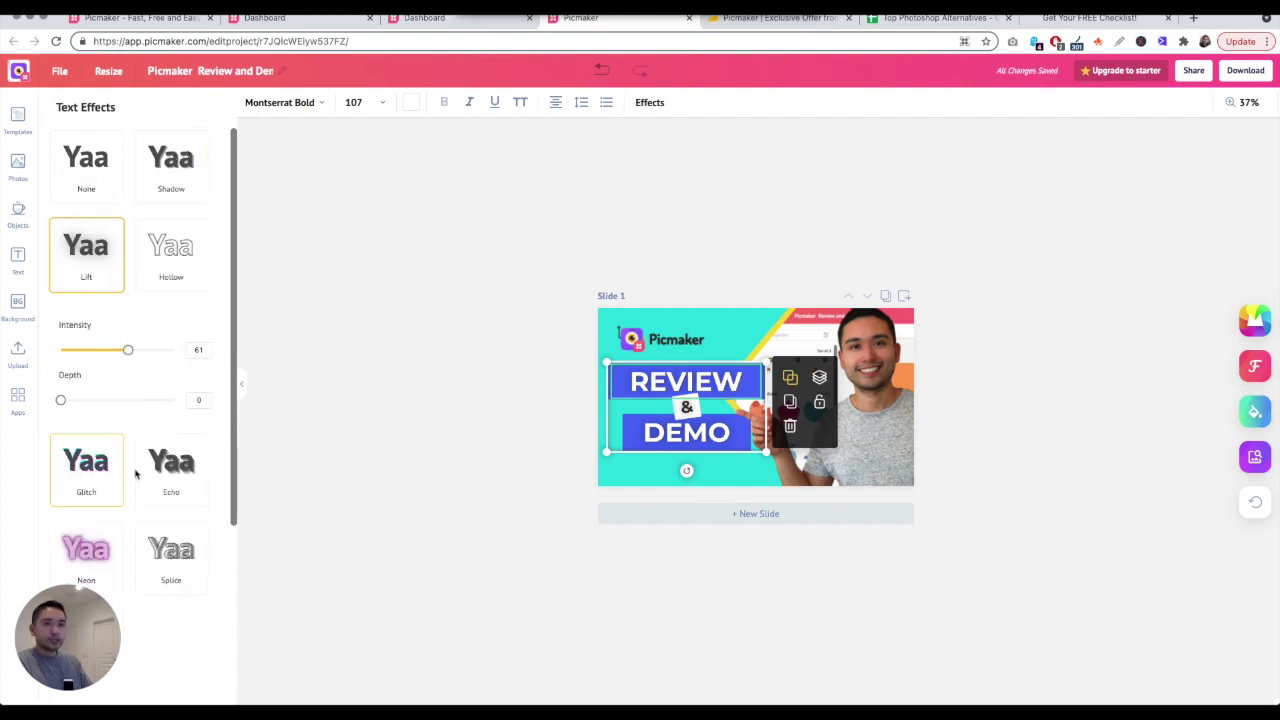
click(88, 465)
click(177, 580)
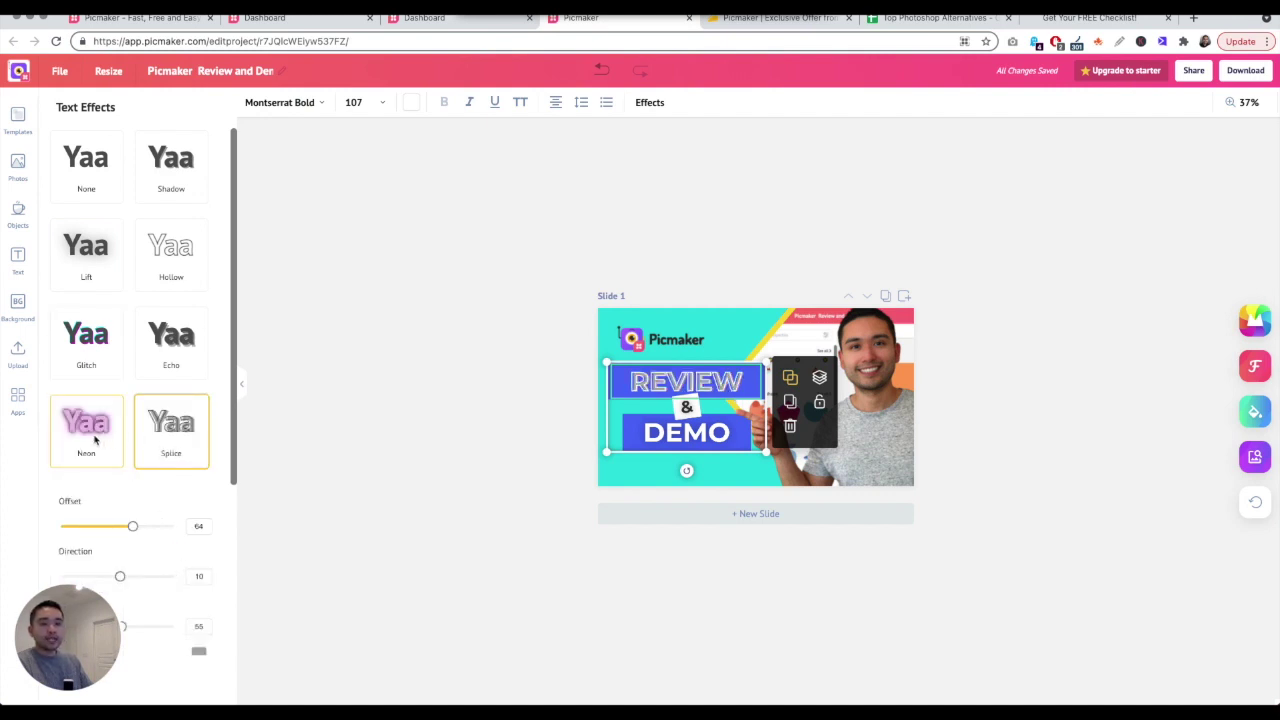
click(78, 262)
drag(129, 350, 194, 349)
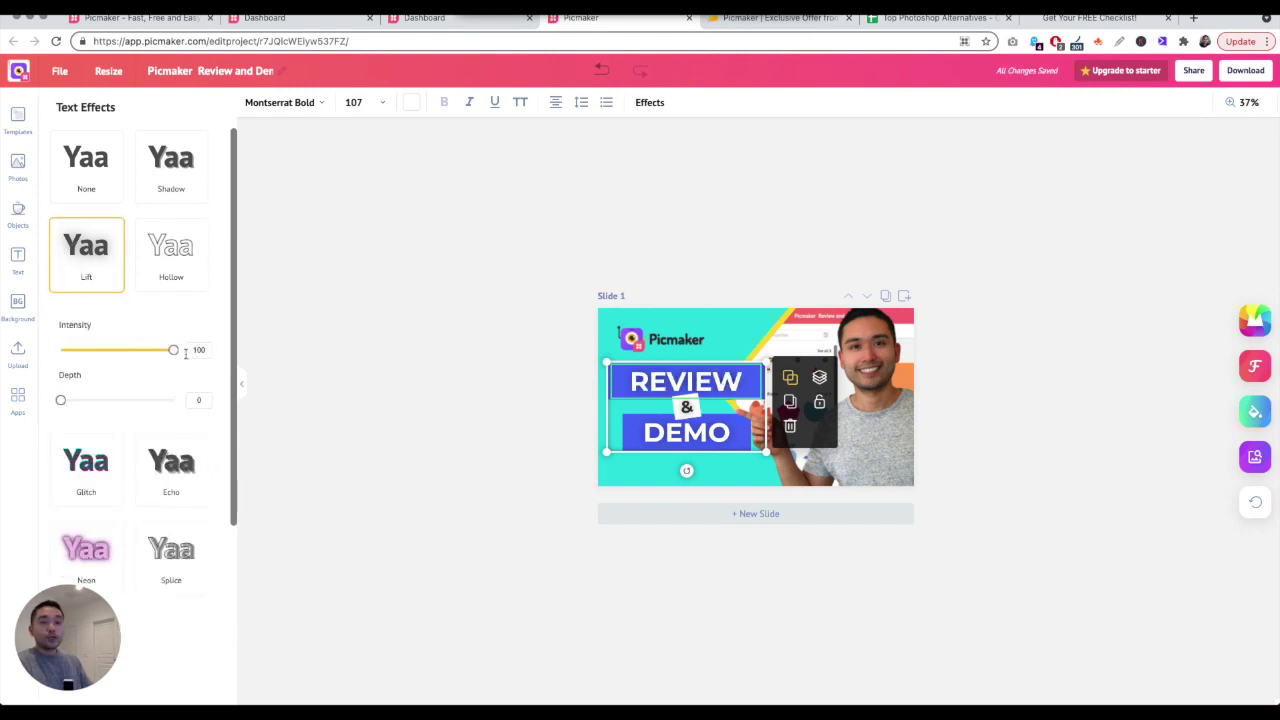
Apply the Lift effect at full intensity to the DEMO and & text as well
click(681, 433)
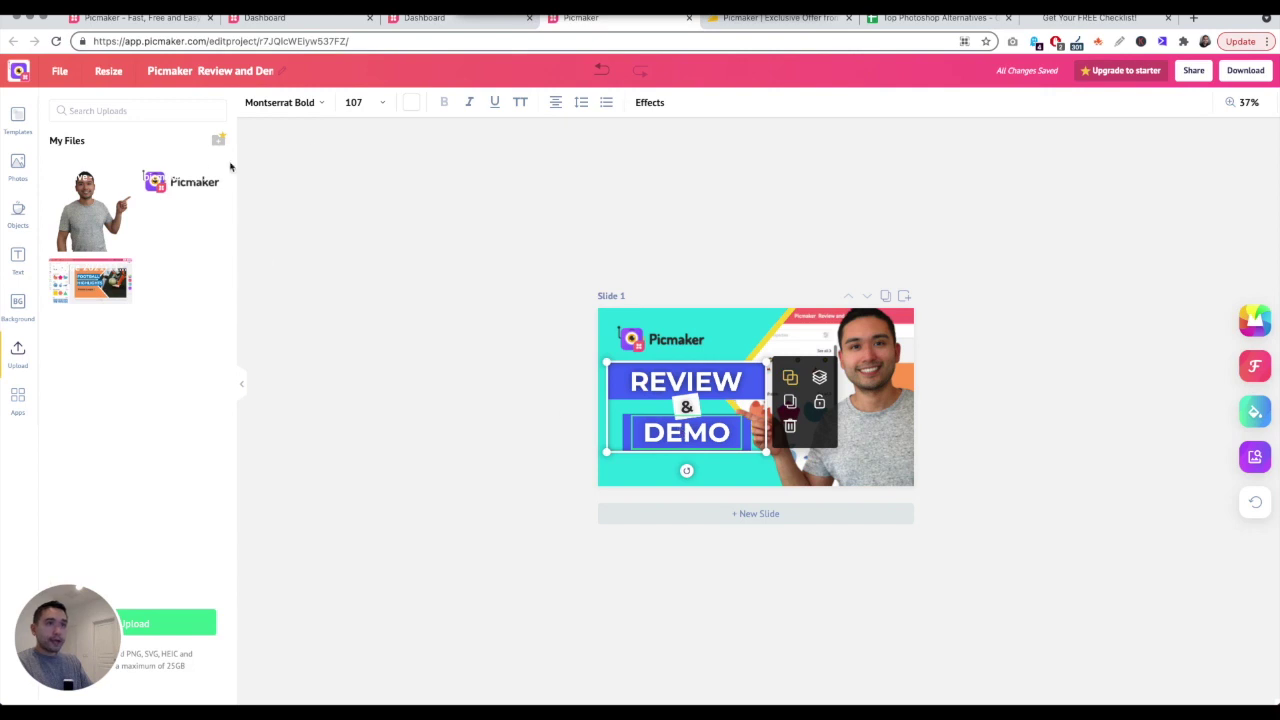
click(649, 102)
drag(125, 350, 205, 351)
click(697, 413)
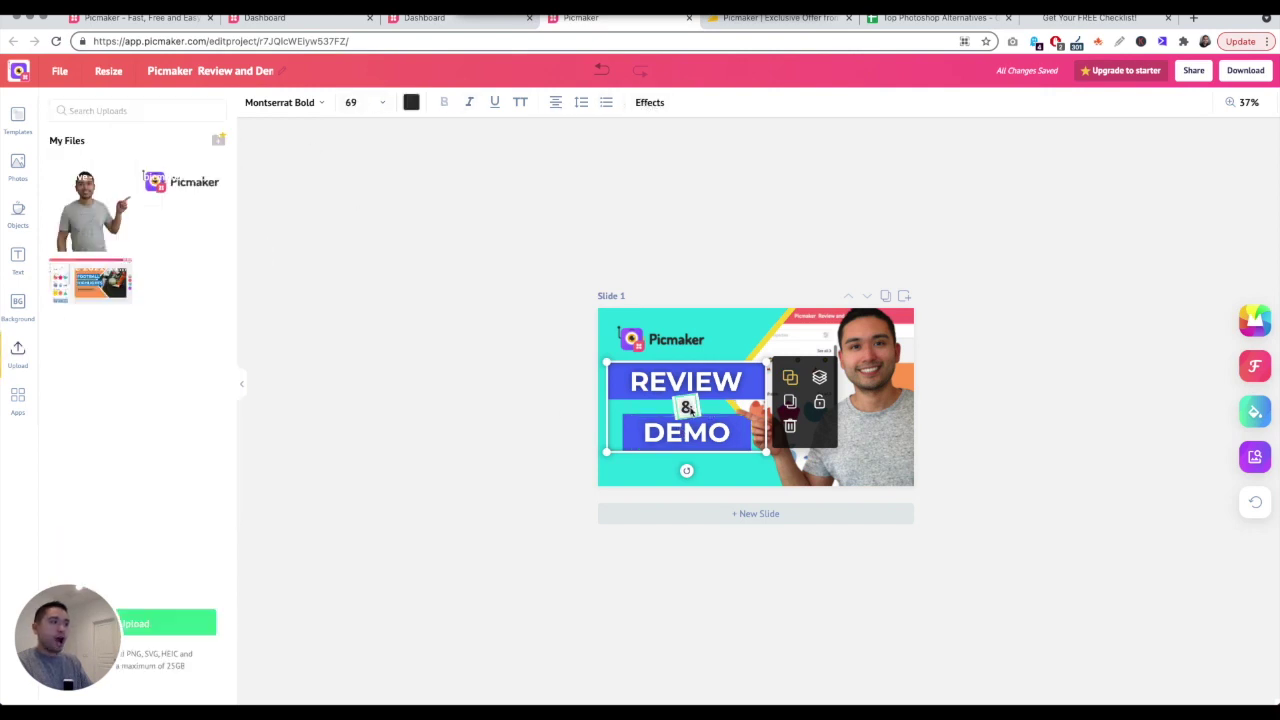
click(655, 103)
drag(128, 350, 177, 351)
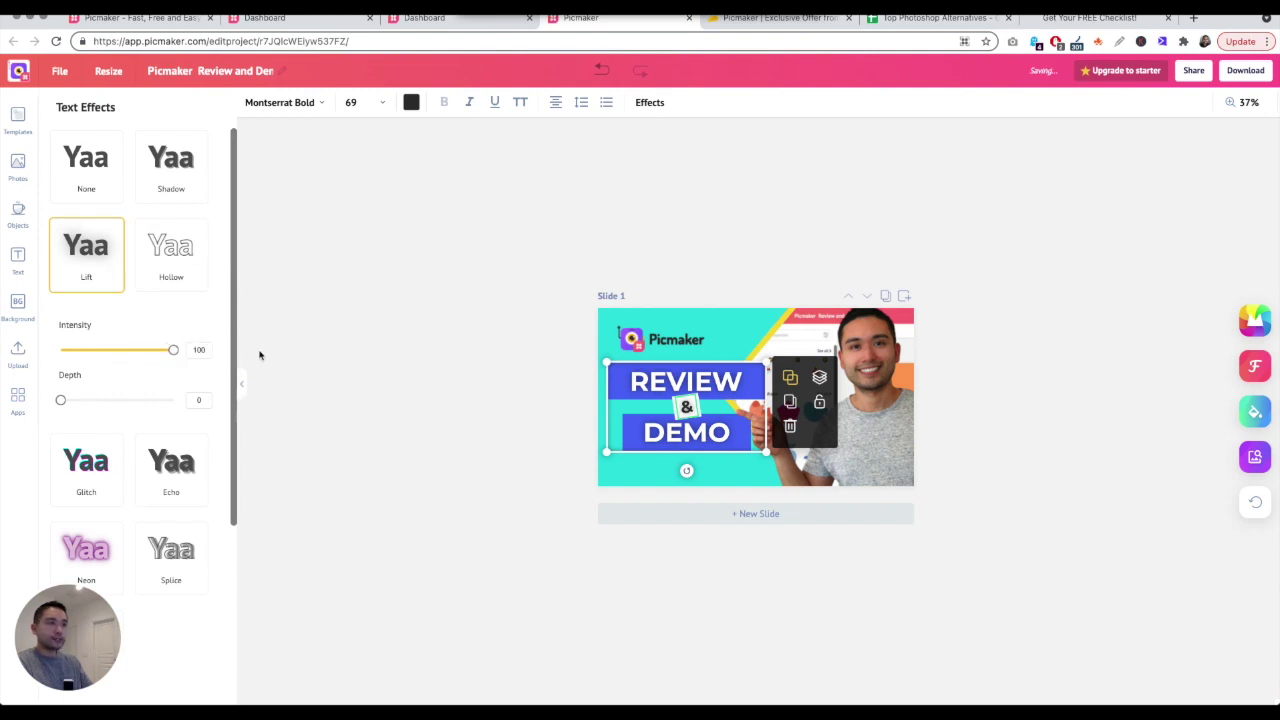
click(373, 305)
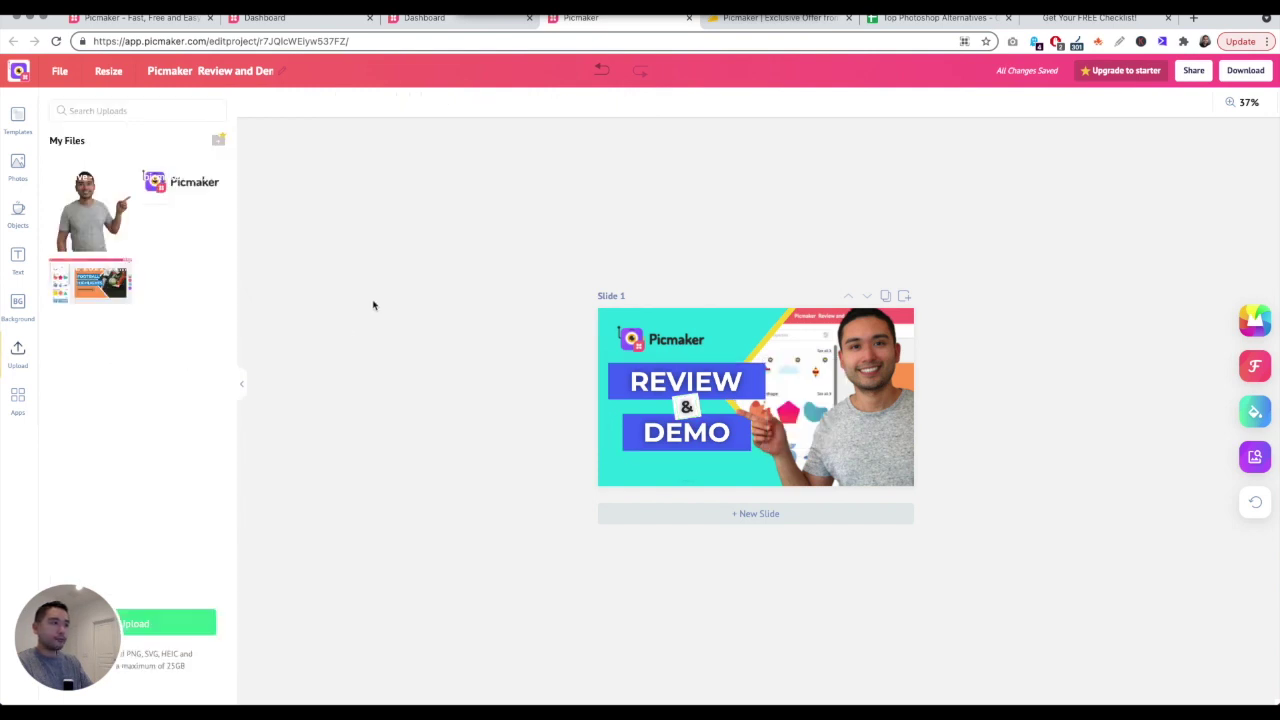
click(1247, 75)
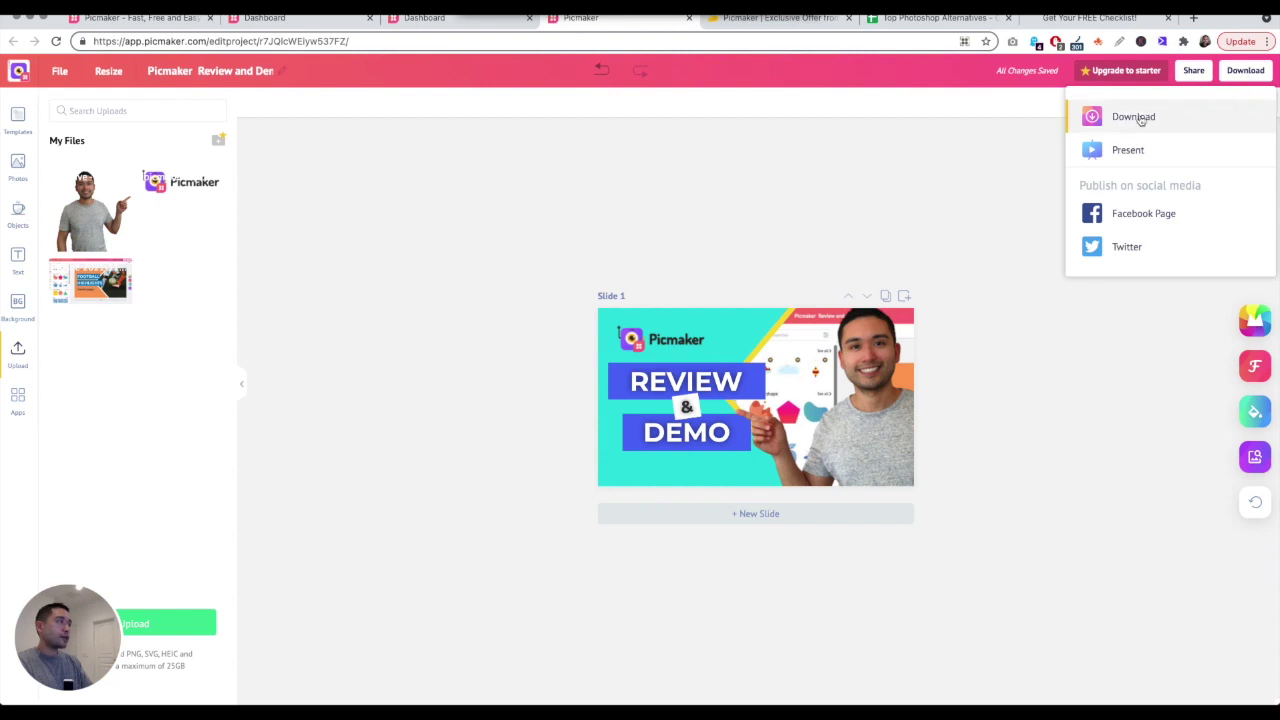
click(1124, 120)
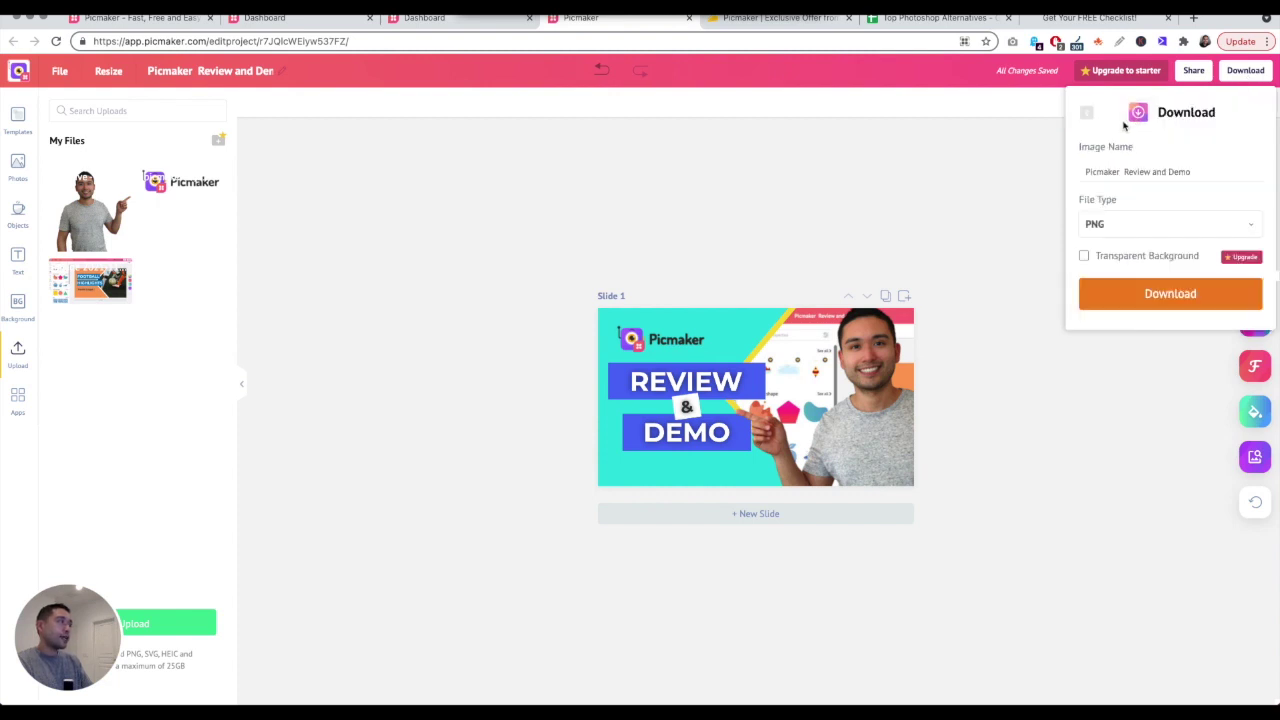
click(1111, 234)
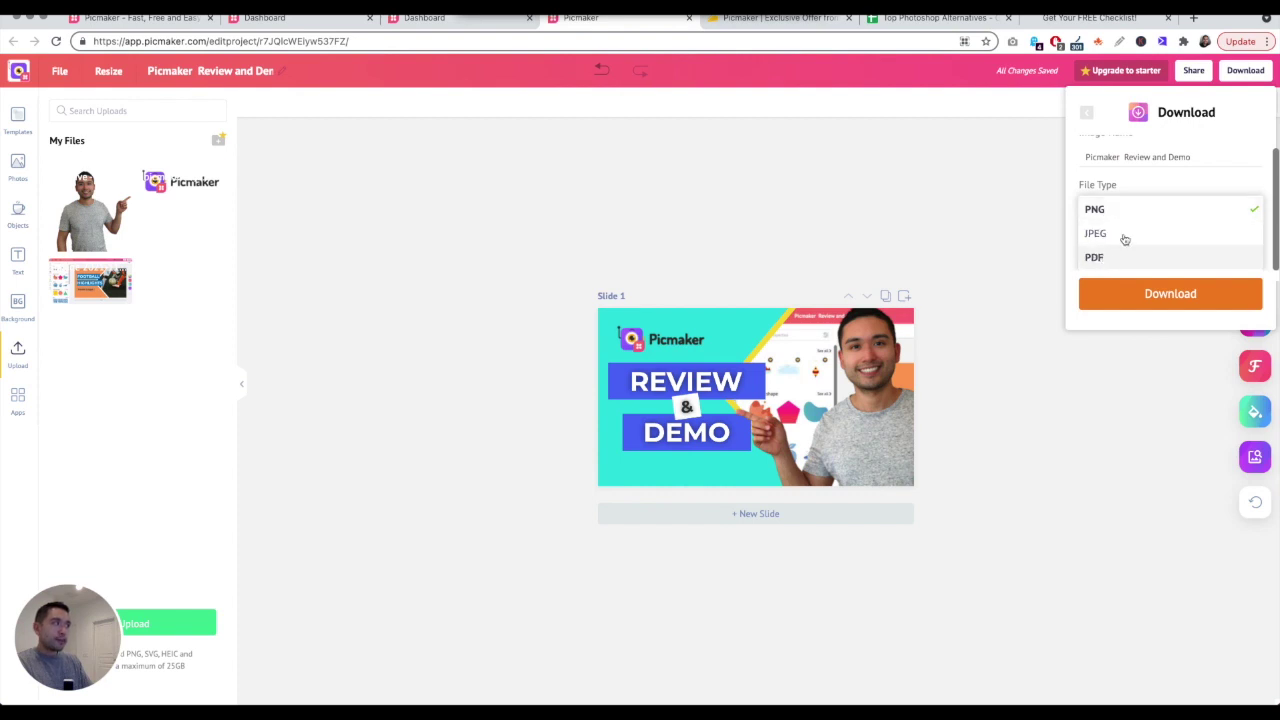
scroll(1141, 166, up, 1)
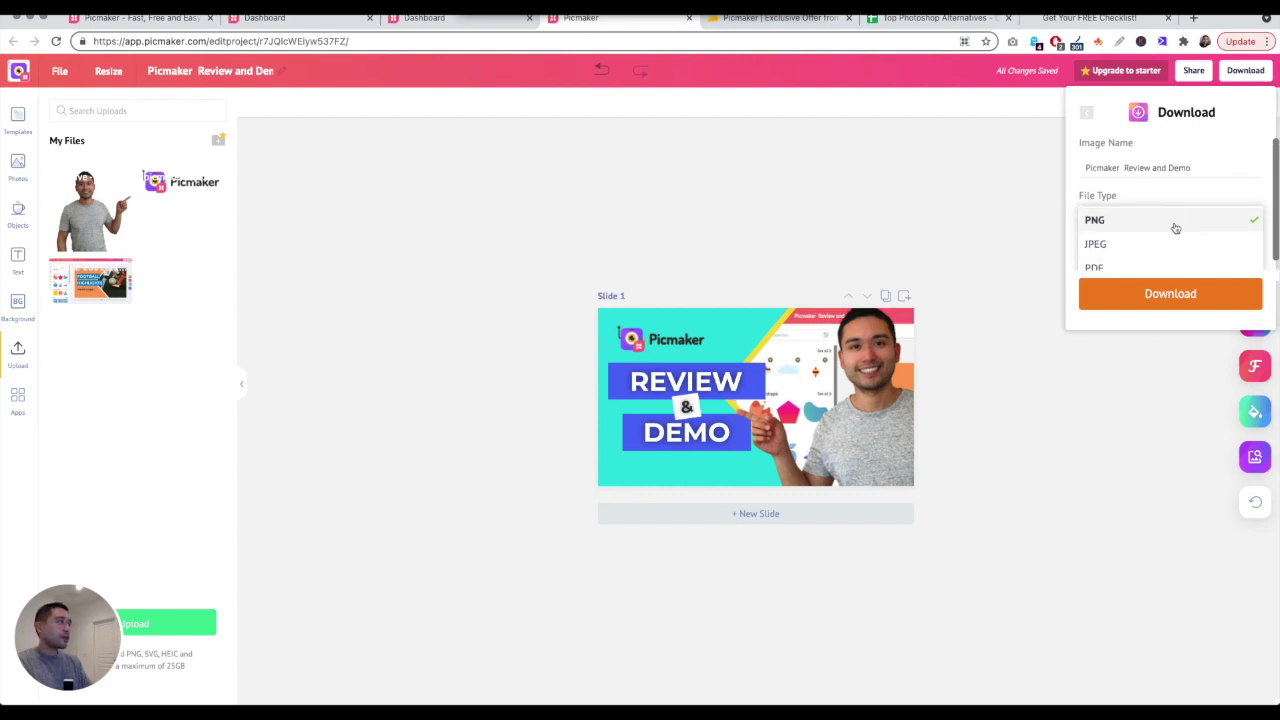
scroll(1100, 200, up, 1)
click(1116, 226)
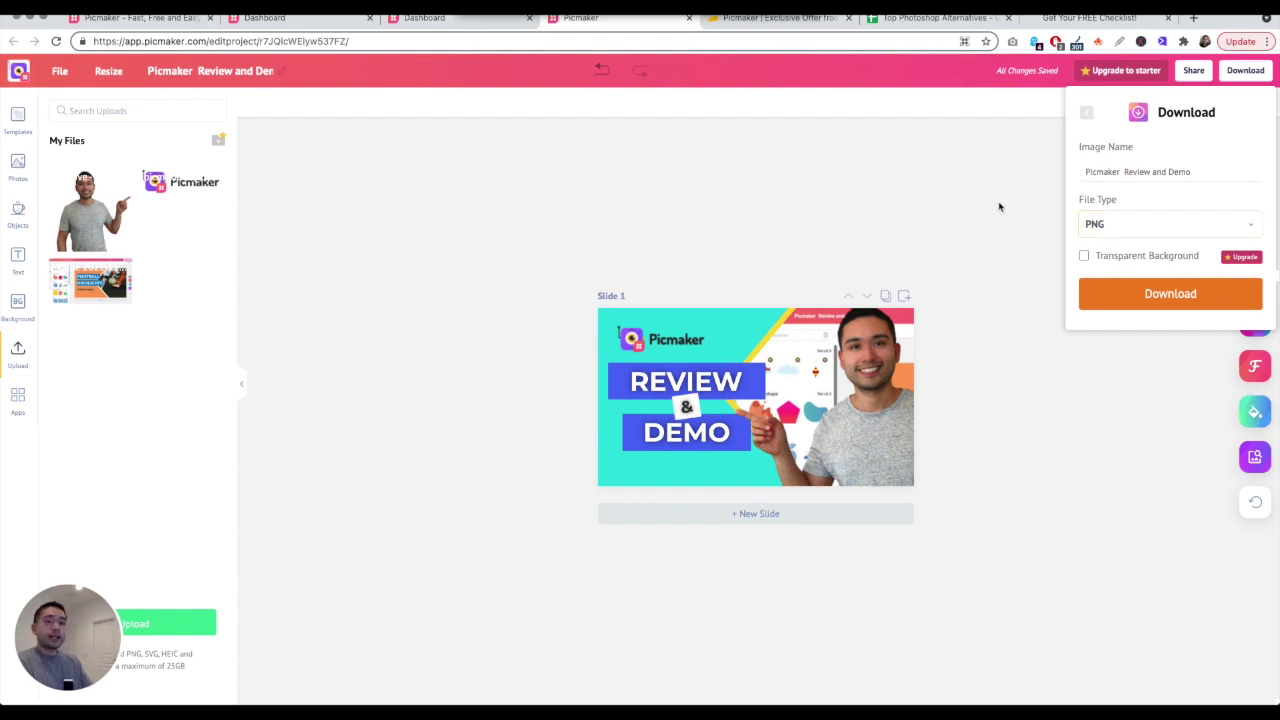
click(1089, 116)
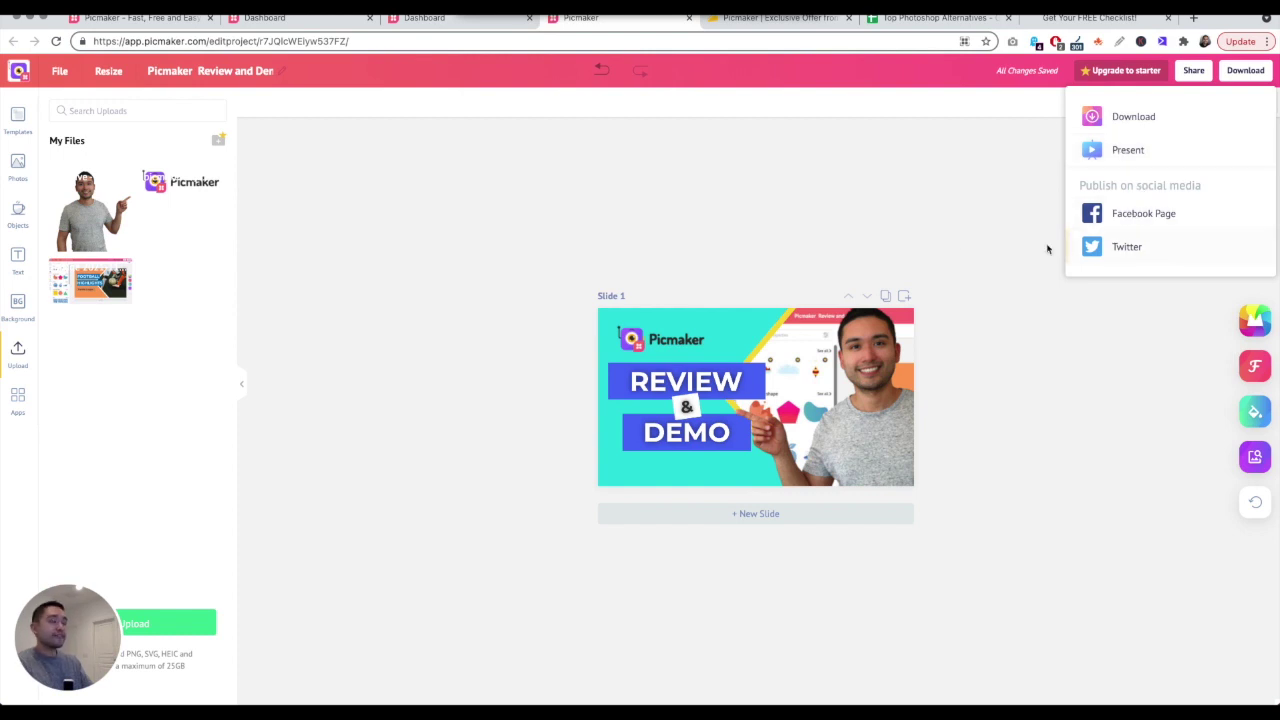
click(924, 186)
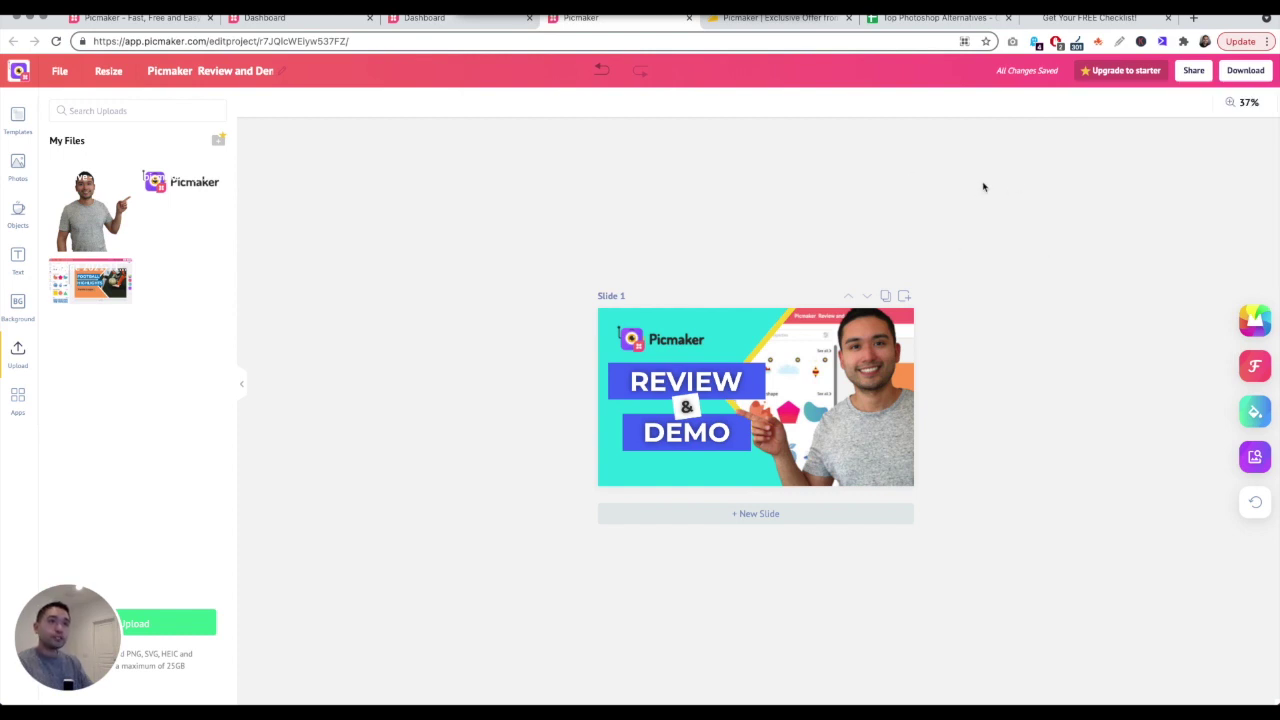
Change the teal diamond behind the title to orange from Default Colors, then deselect it
click(705, 320)
click(257, 104)
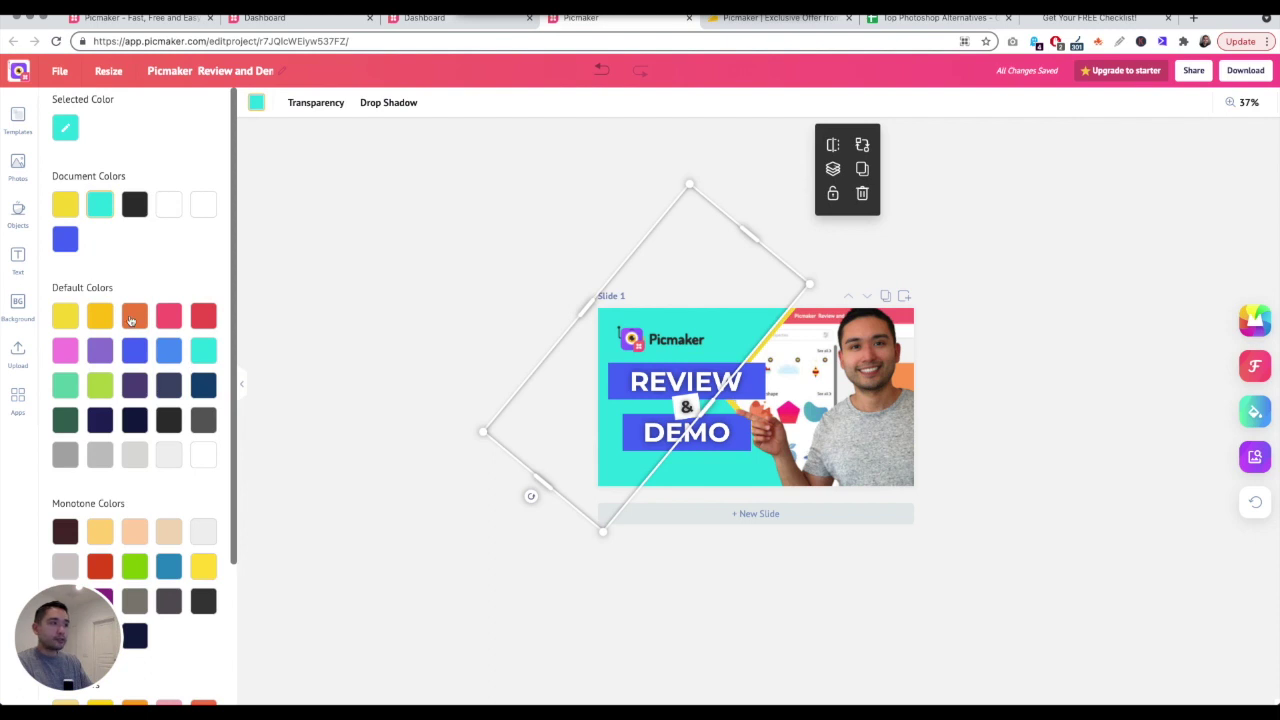
click(130, 320)
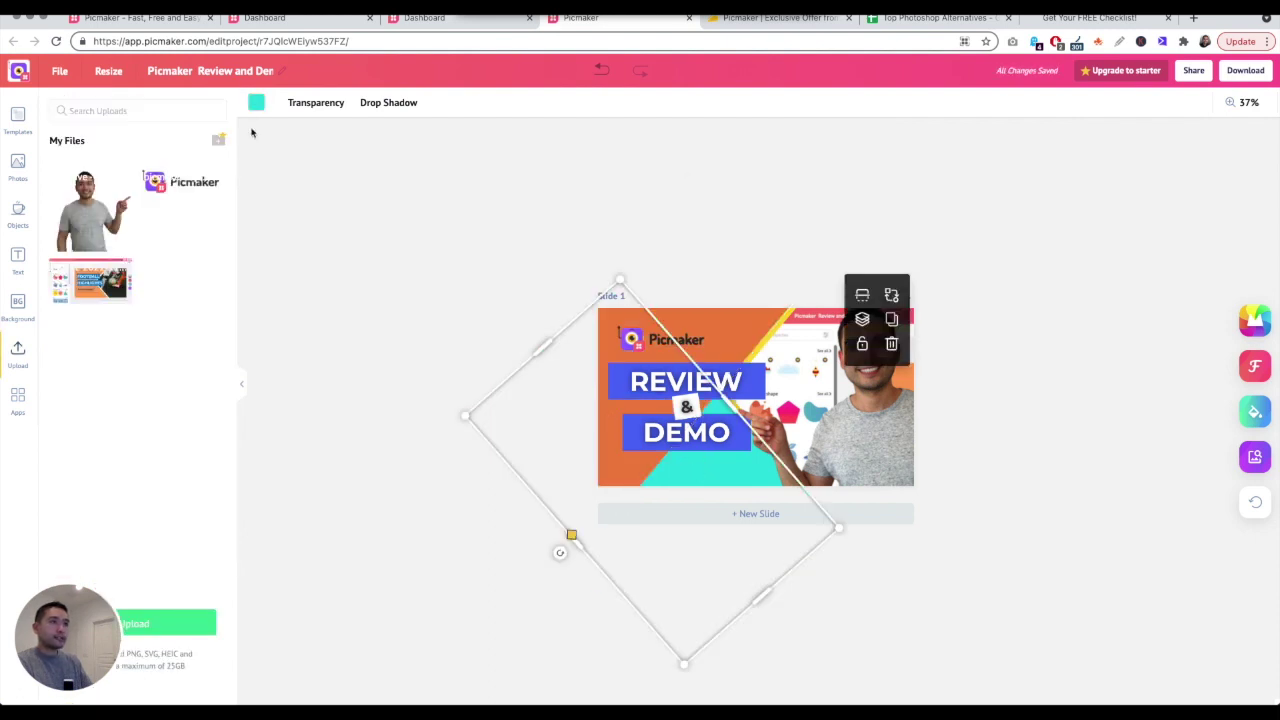
click(257, 104)
click(131, 207)
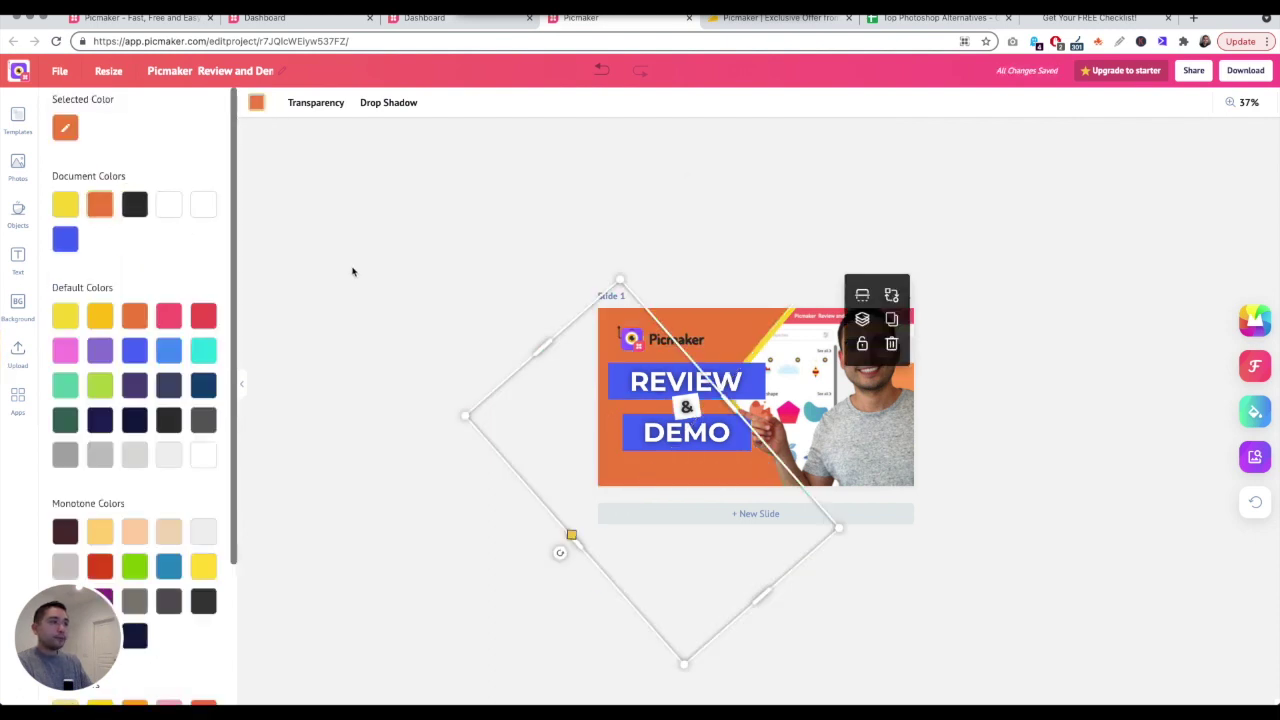
click(355, 270)
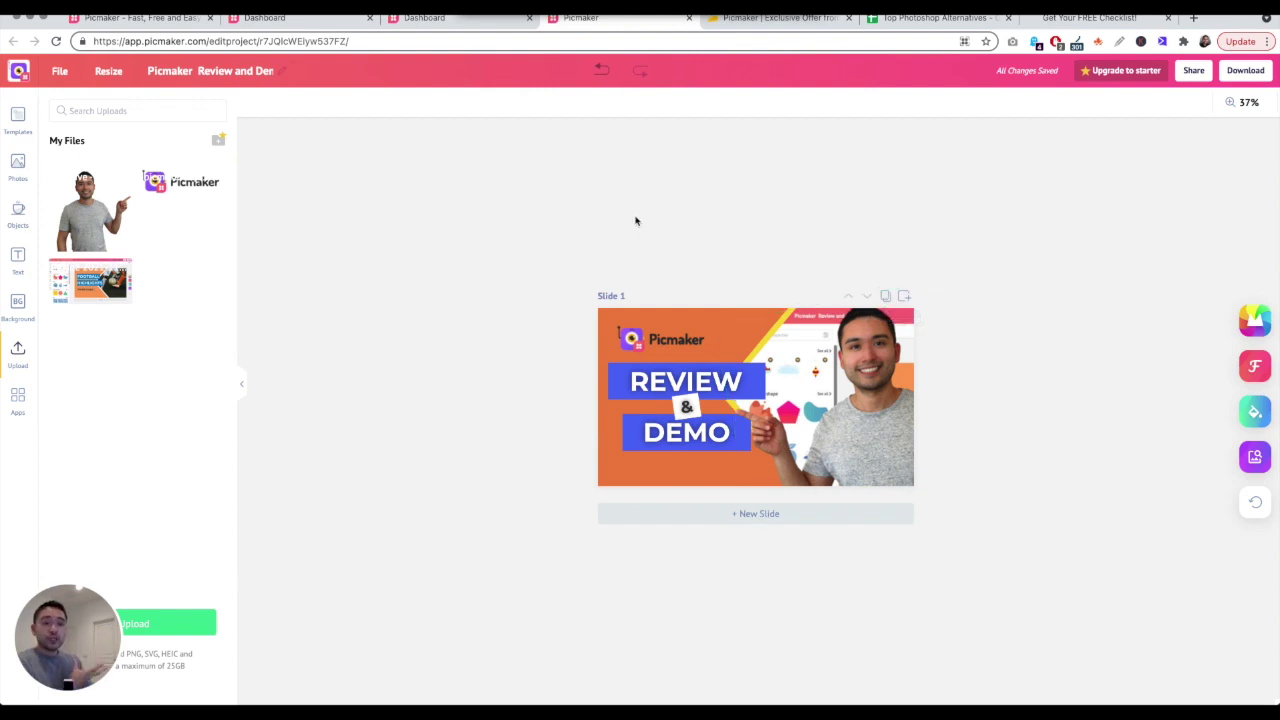
Switch to the AppSumo Picmaker deal tab and scroll to the $69, $139 and $199 tier cards
click(776, 28)
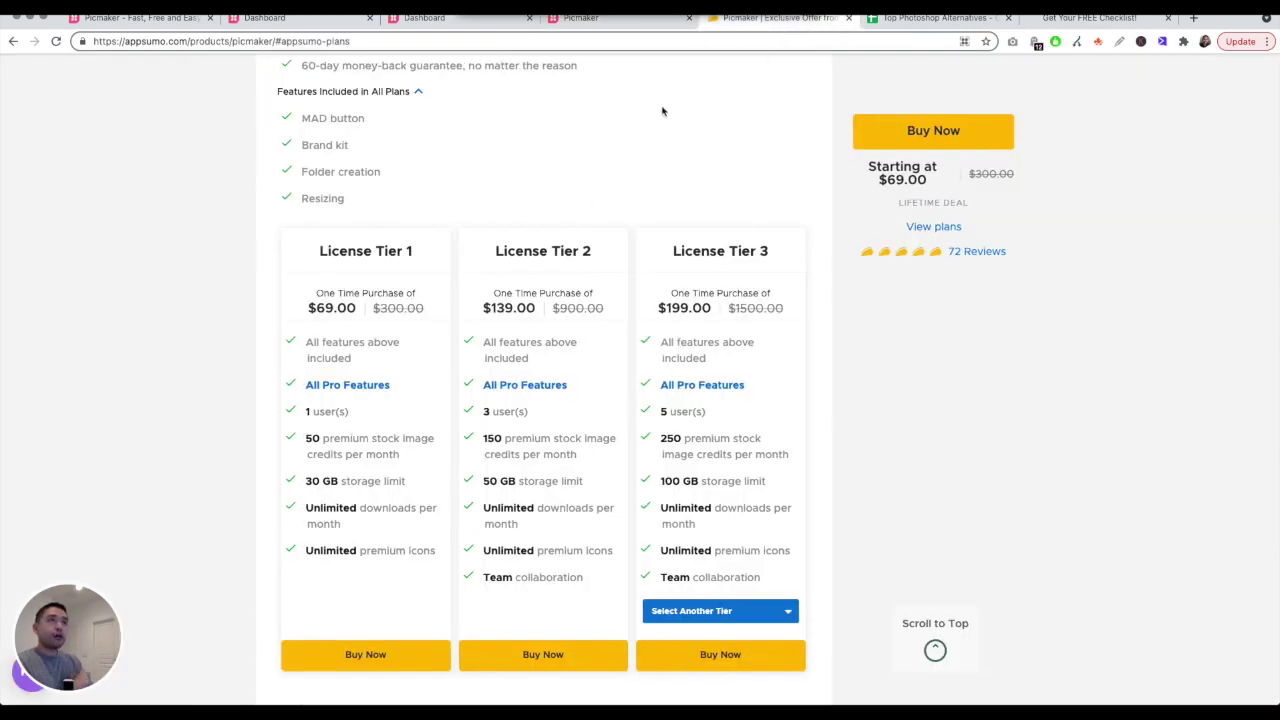
scroll(590, 206, up, 1)
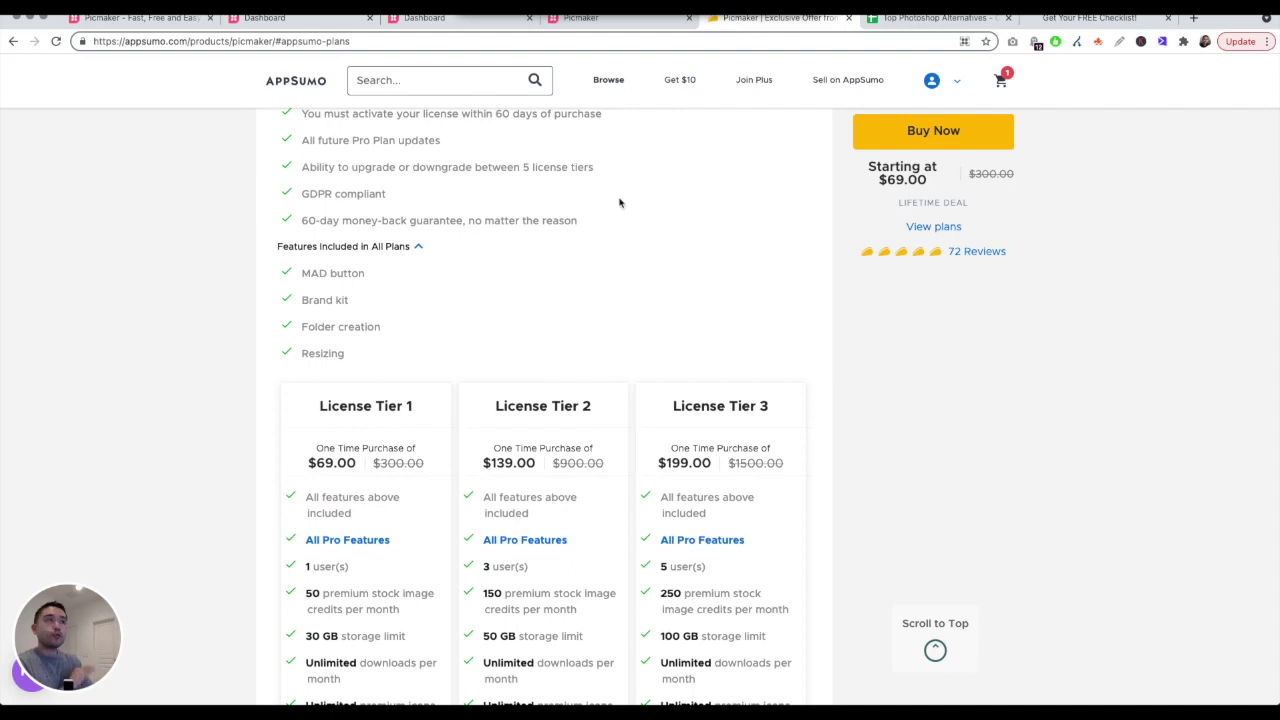
scroll(736, 212, down, 1)
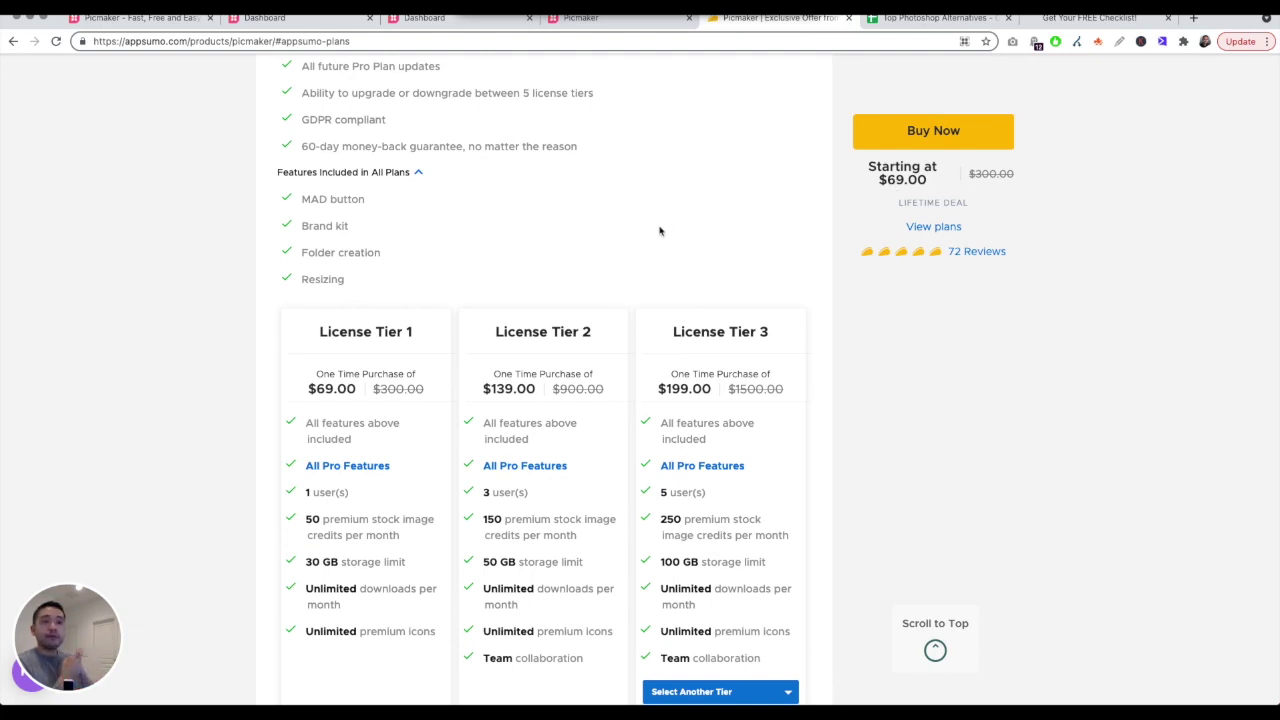
scroll(659, 231, down, 2)
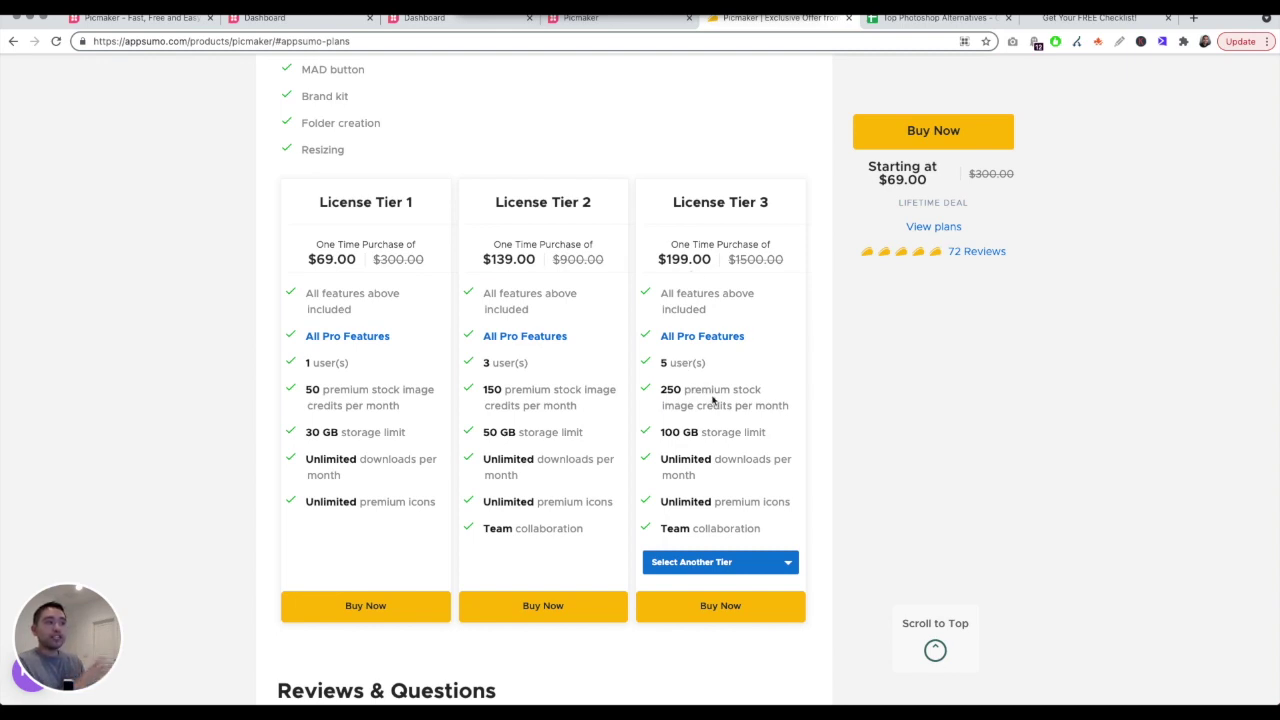
click(726, 562)
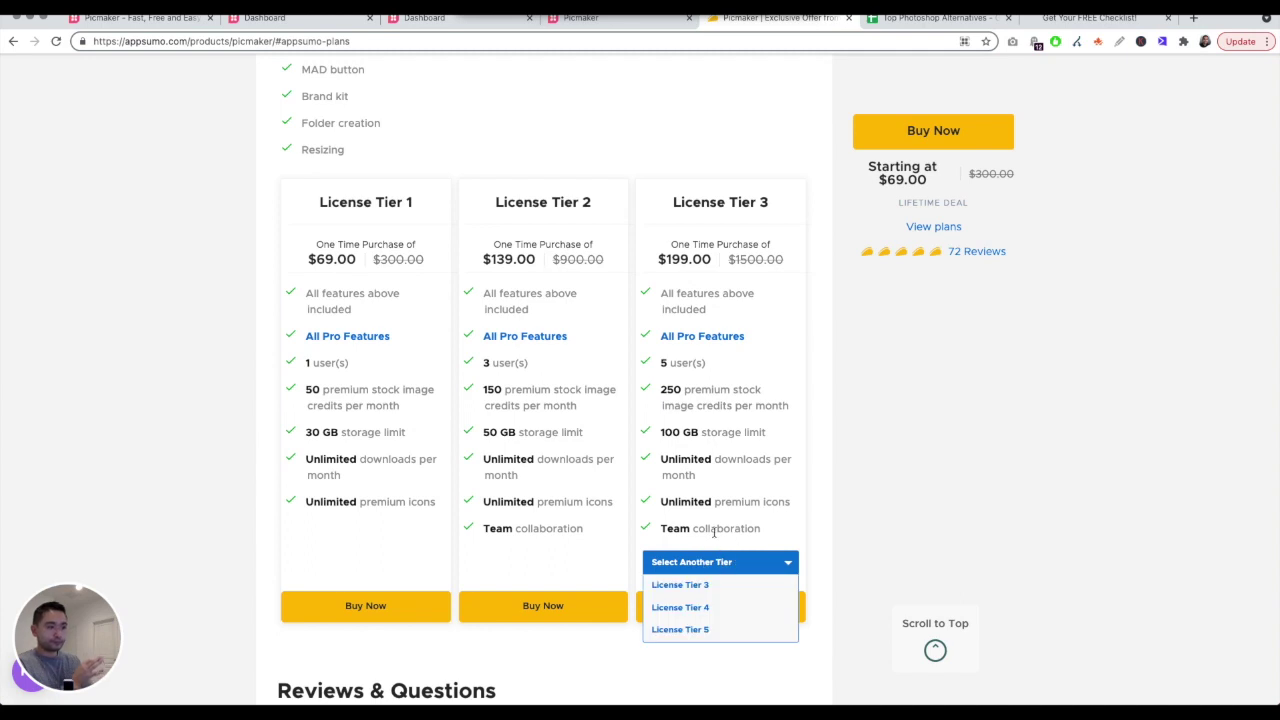
Swap the third pricing column to License Tier 5 at $499 with 20 users
click(703, 633)
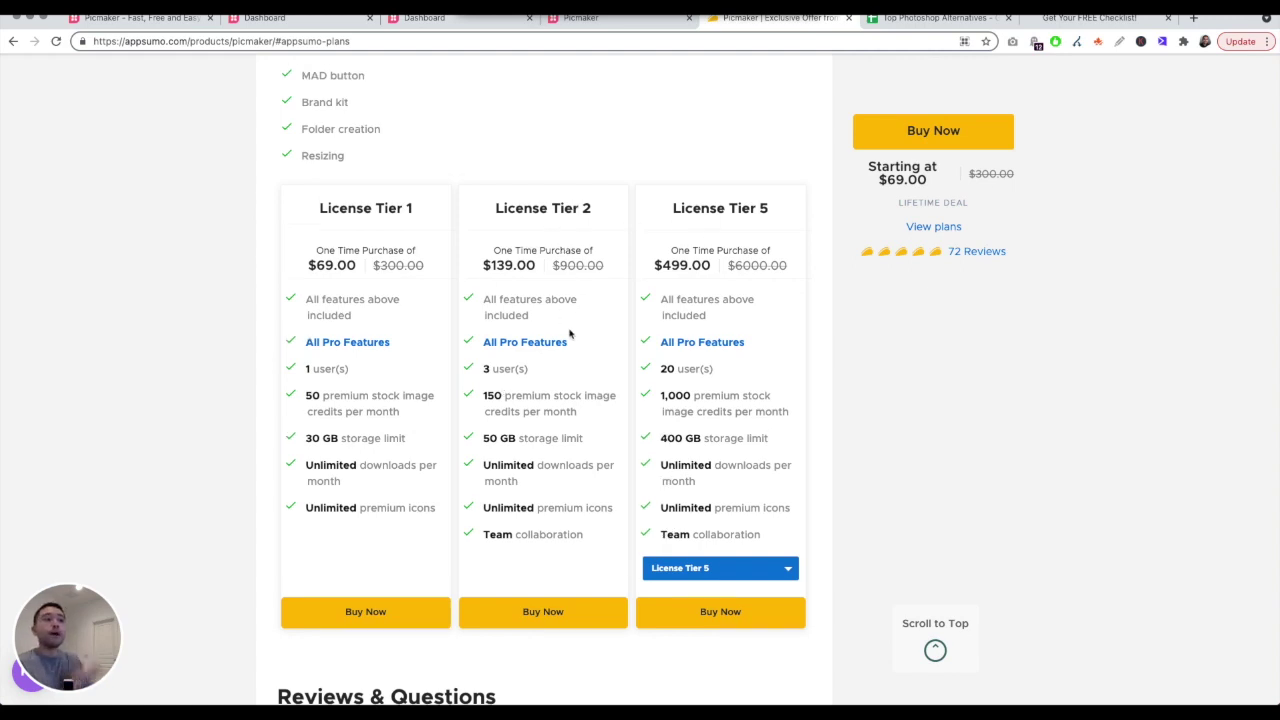
scroll(352, 330, up, 1)
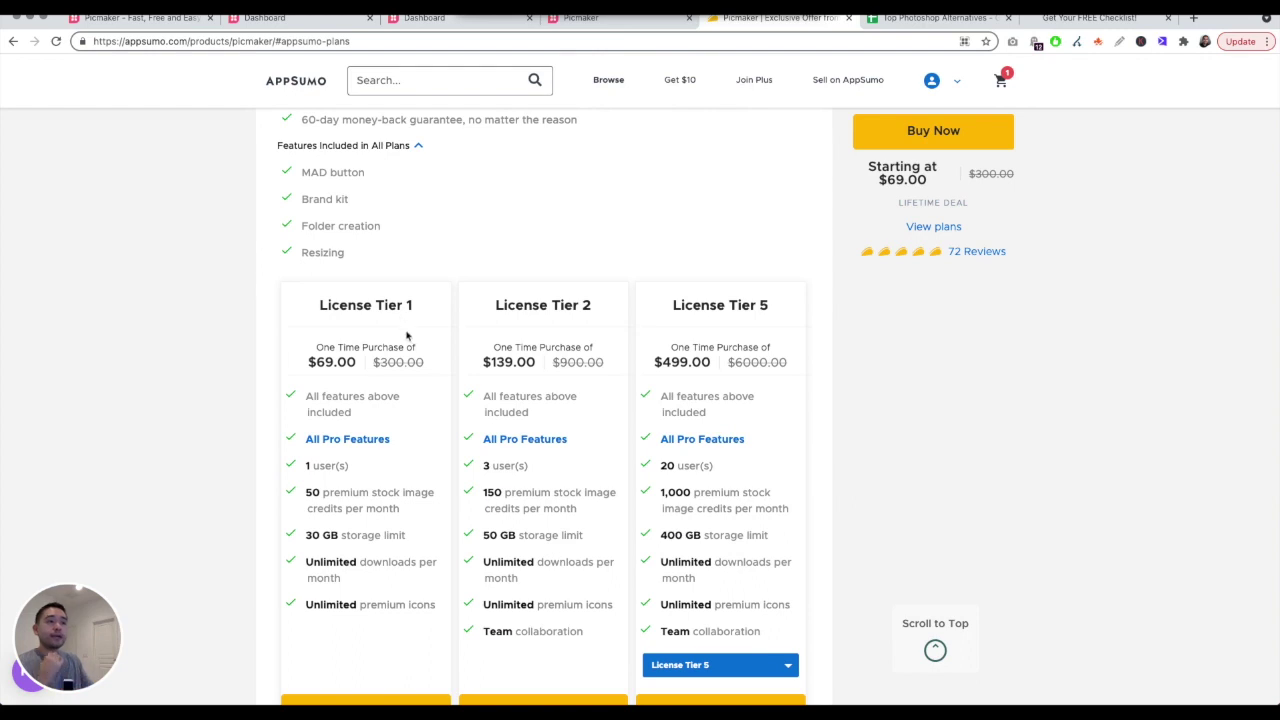
scroll(395, 342, up, 3)
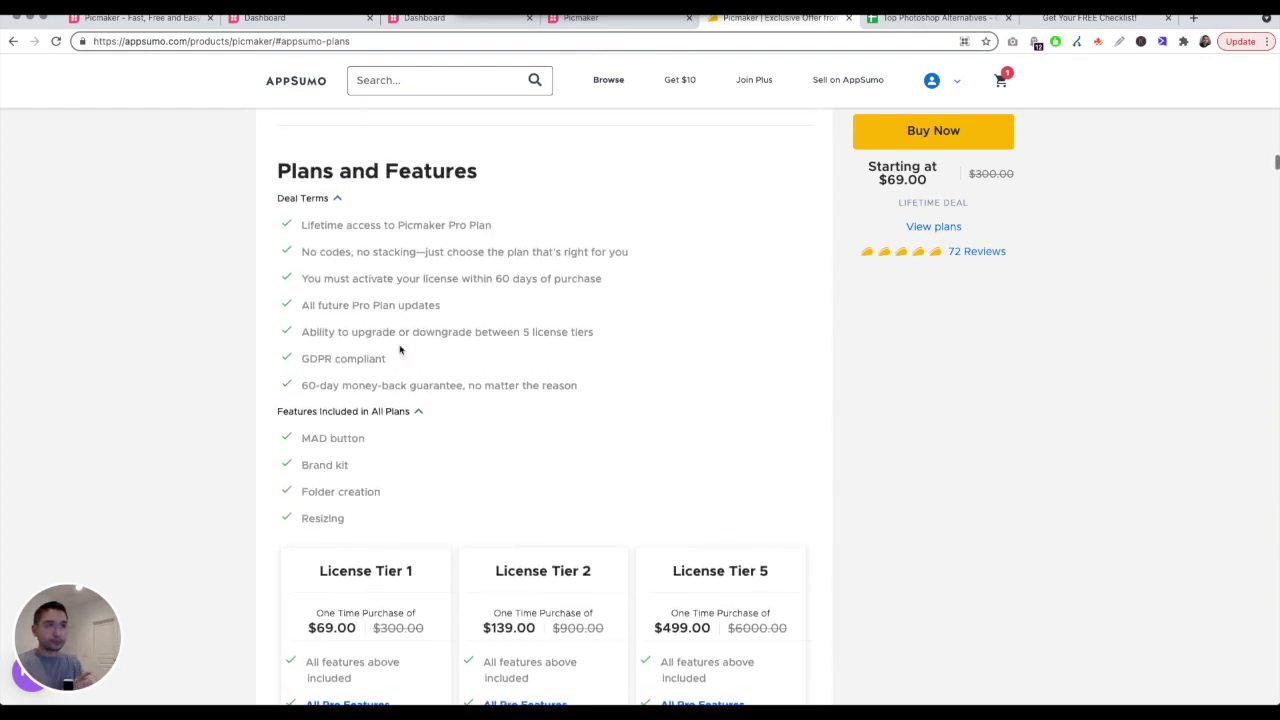
Highlight 'Pro Plan' in the AppSumo deal terms, scroll to the tiers, then bring up the Top Photoshop Alternatives spreadsheet
drag(448, 225, 506, 228)
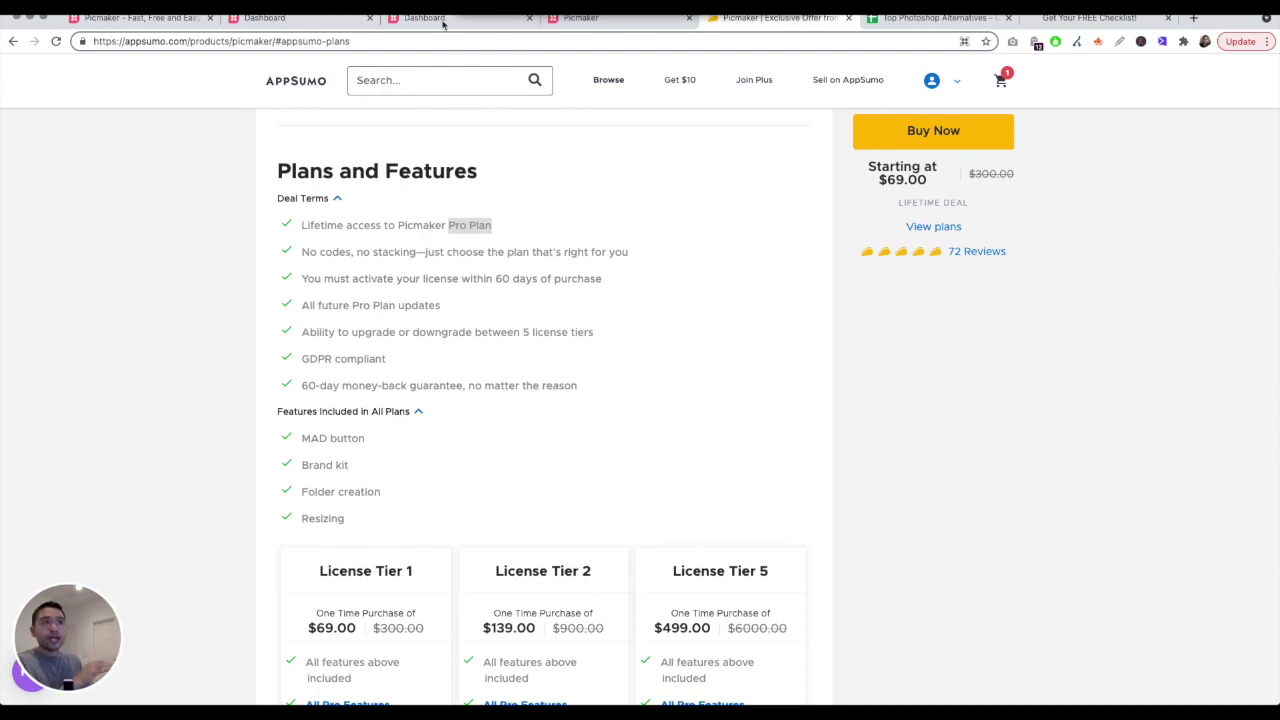
mouse_move(185, 27)
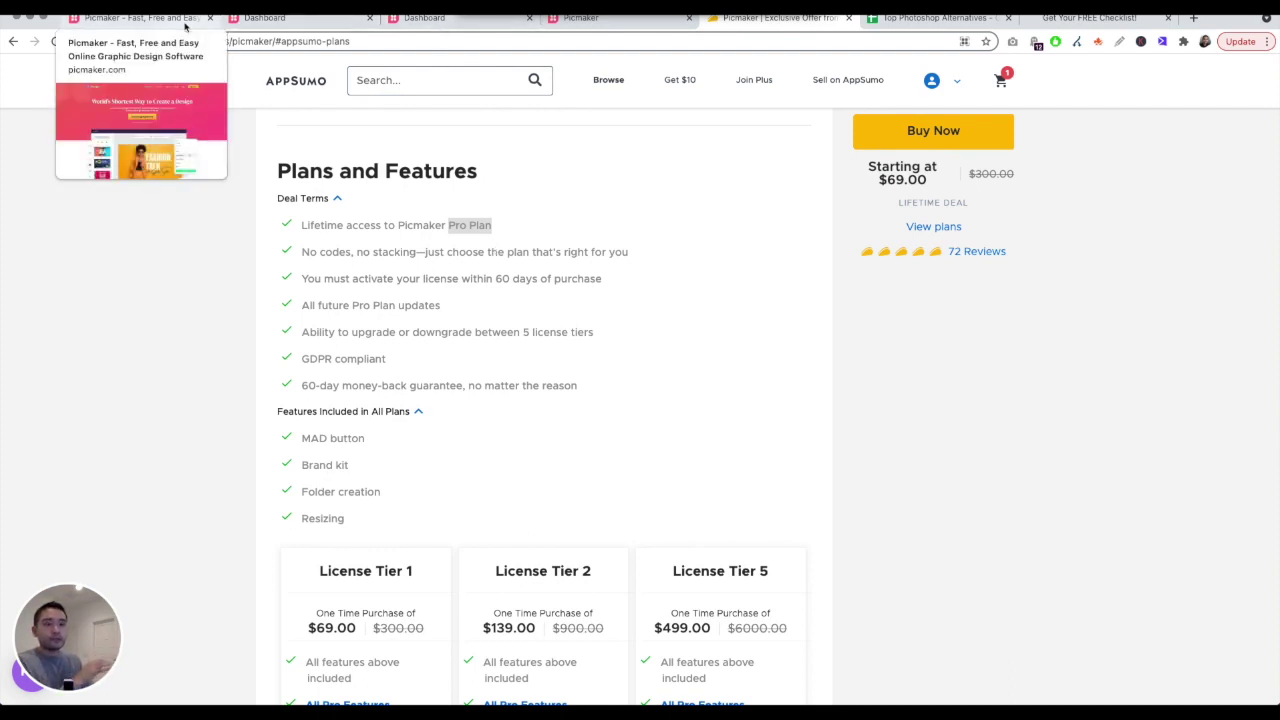
scroll(411, 267, down, 1)
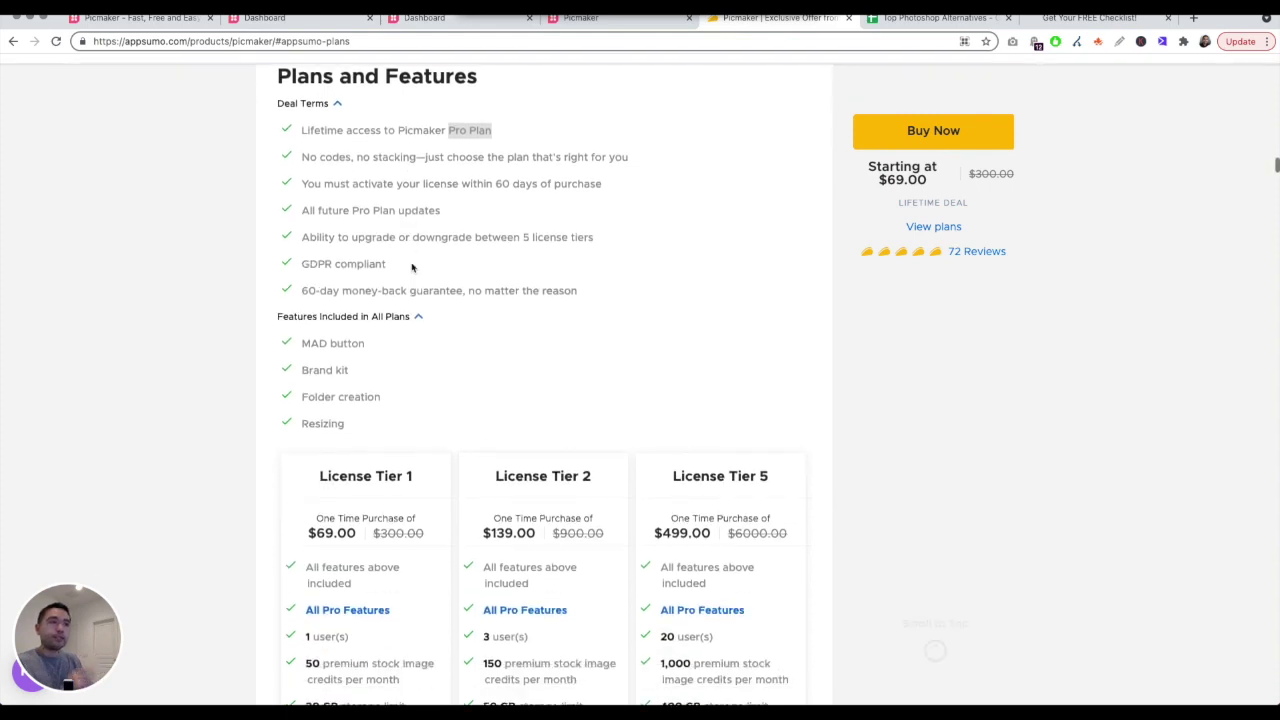
scroll(446, 291, down, 2)
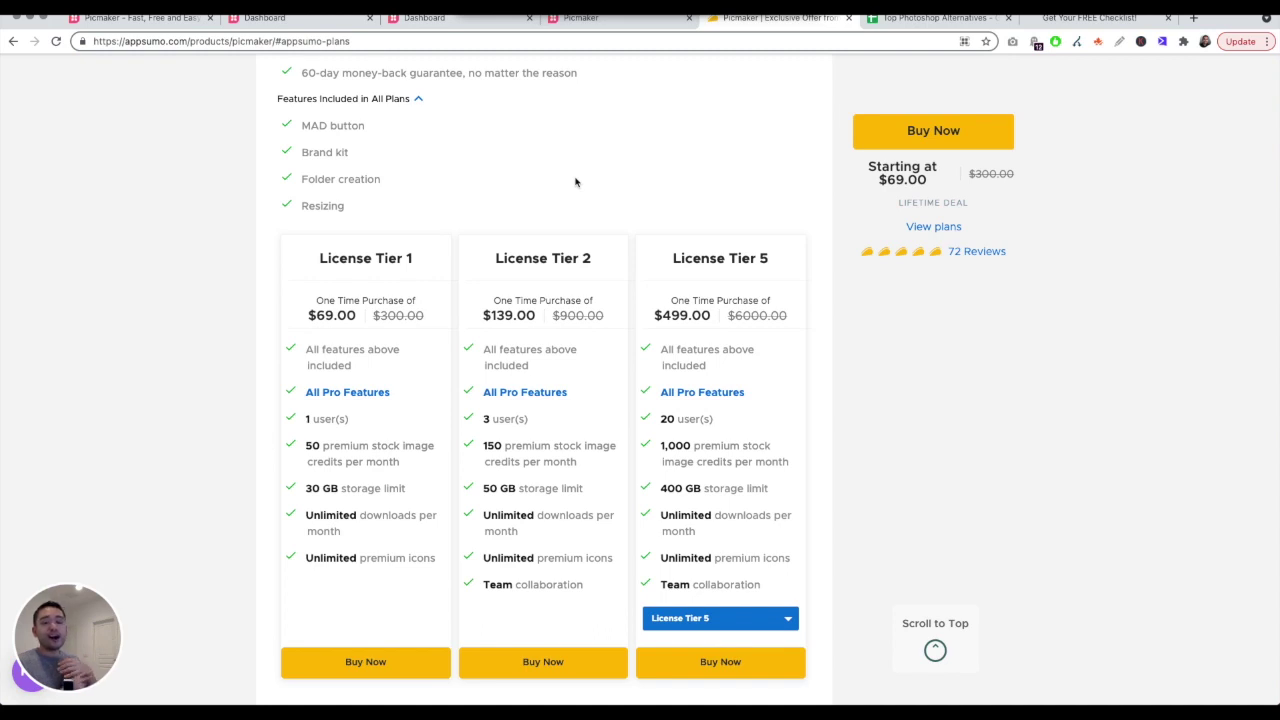
click(966, 24)
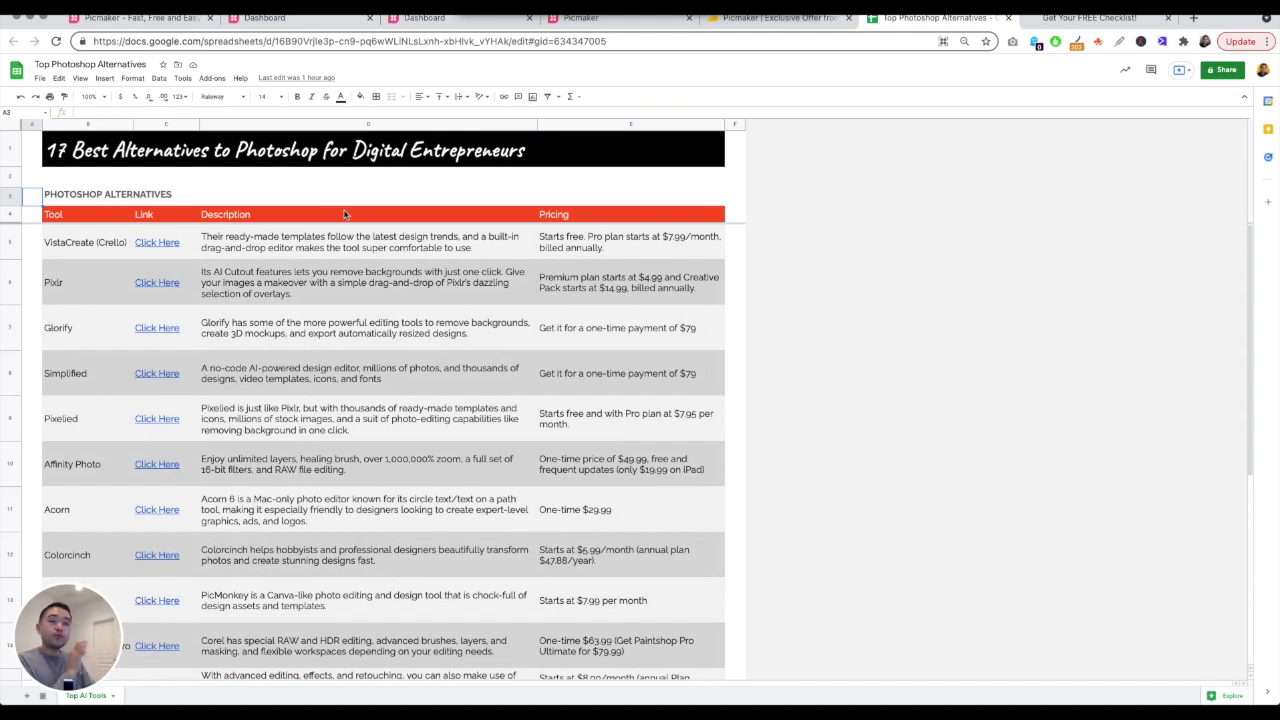
Switch to the 'Get Your FREE Checklist!' landing page for the 17 Best Photoshop Alternatives checklist
click(1084, 20)
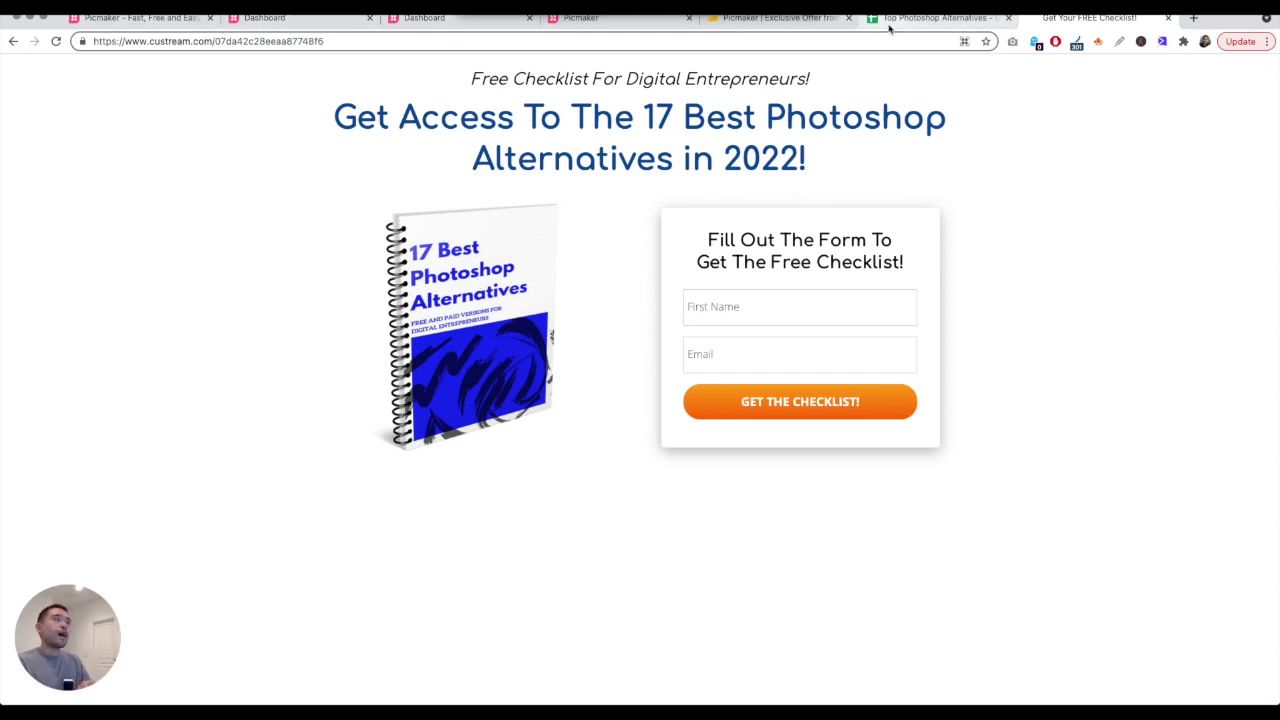
click(468, 28)
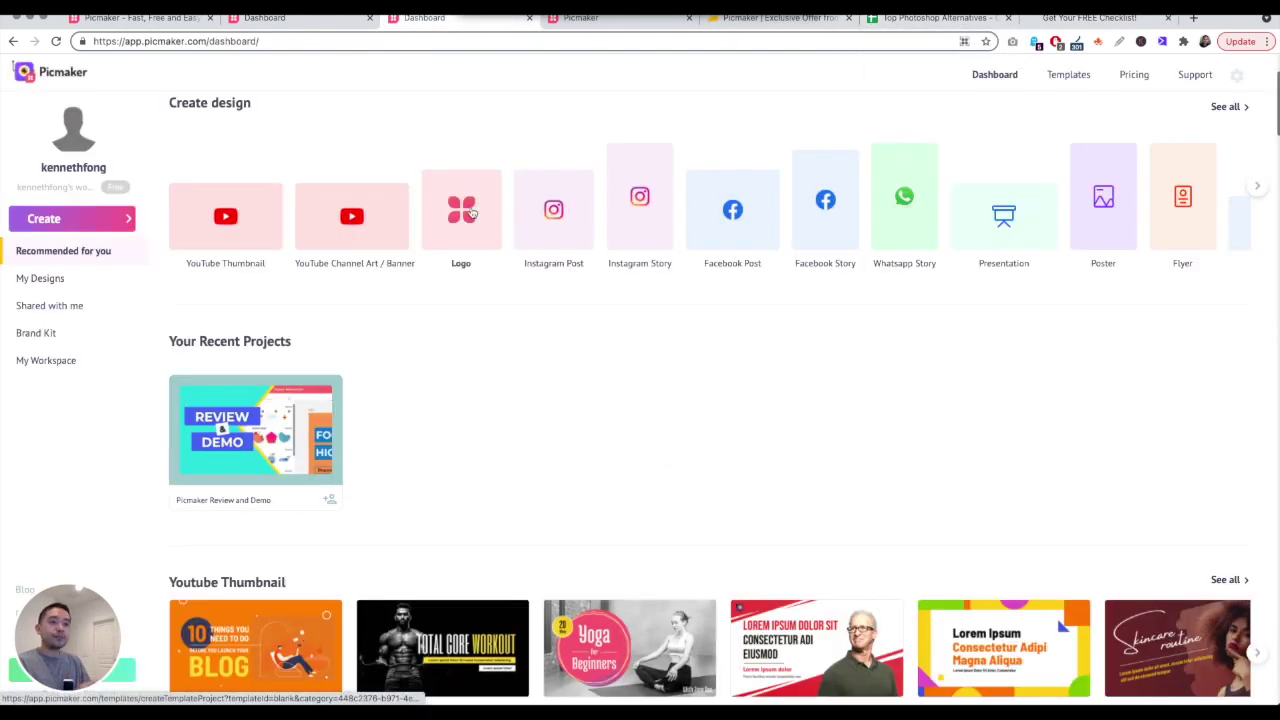